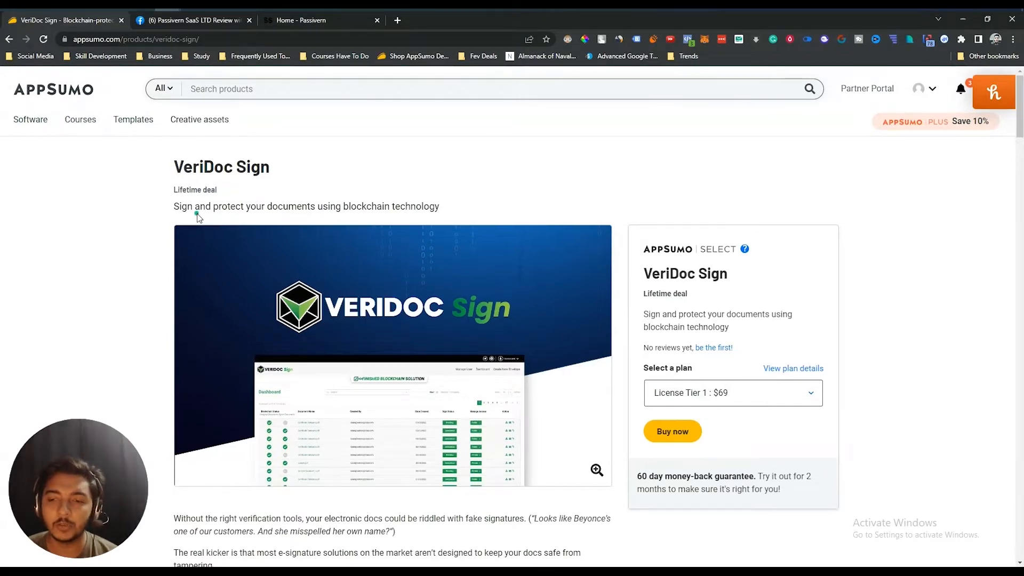
Read the VeriDoc Sign product description, including its TL;DR section, alternatives and overview statement
{"action": "scroll", "coordinate": [197, 213], "scroll_direction": "down", "scroll_amount": 9}
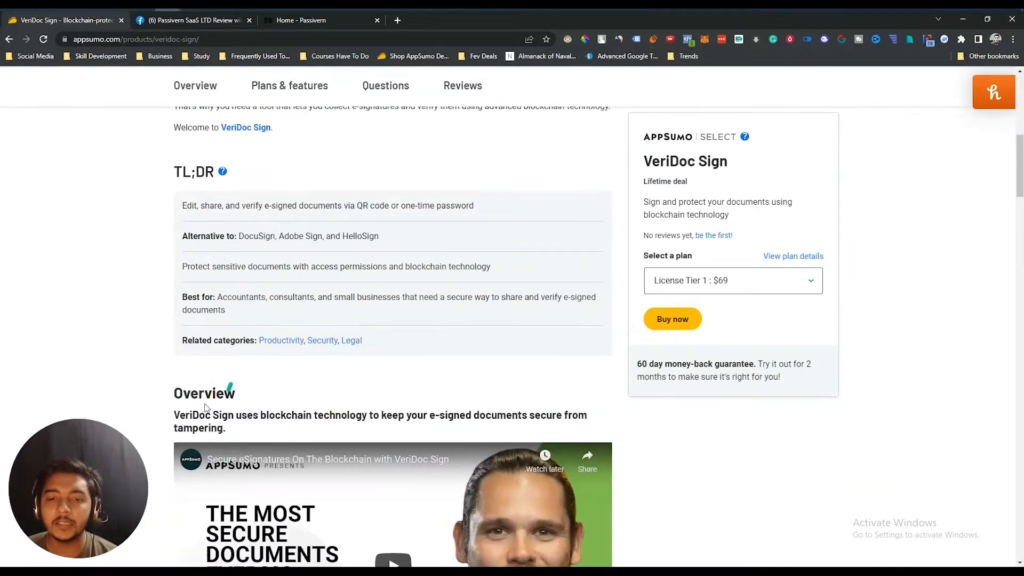
{"action": "left_click_drag", "start_coordinate": [174, 416], "coordinate": [251, 429]}
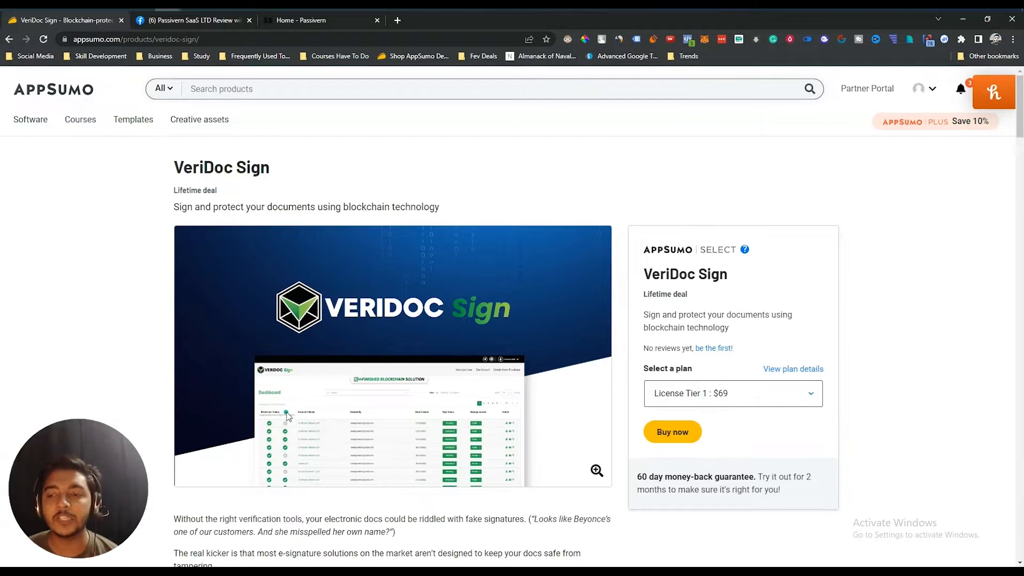
{"action": "scroll", "coordinate": [294, 273], "scroll_direction": "down", "scroll_amount": 8}
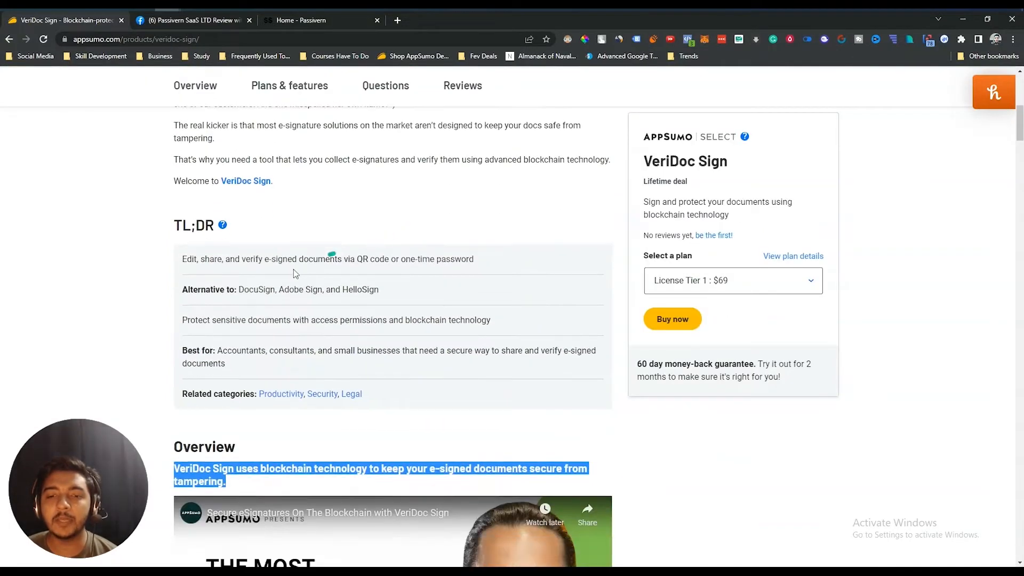
{"action": "left_click_drag", "start_coordinate": [279, 289], "coordinate": [324, 289]}
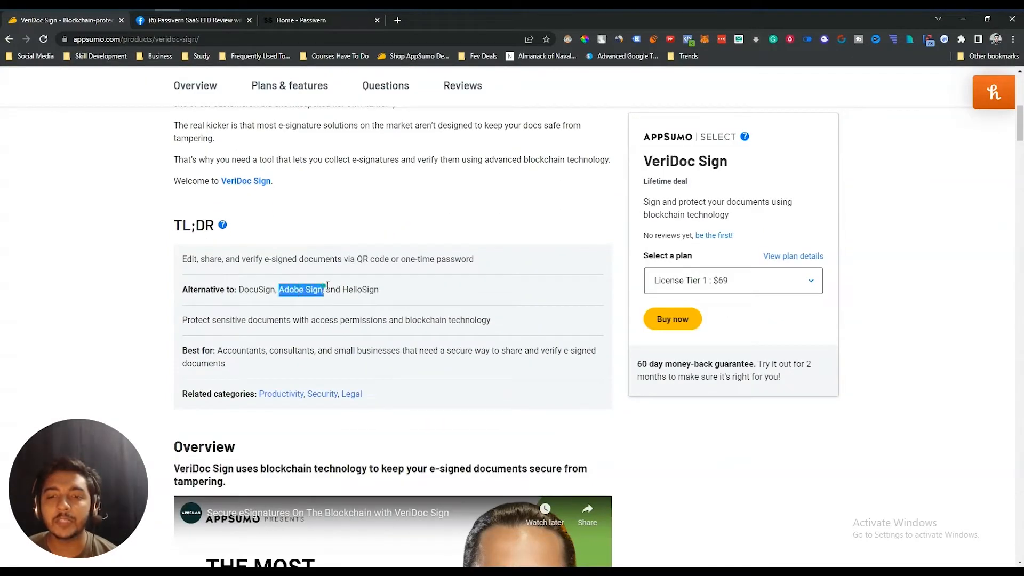
{"action": "double_click", "coordinate": [367, 288]}
Review the lifetime deal's license tiers, examining the prices and monthly envelope allowances in Plans & features
{"action": "scroll", "coordinate": [448, 302], "scroll_direction": "down", "scroll_amount": 20}
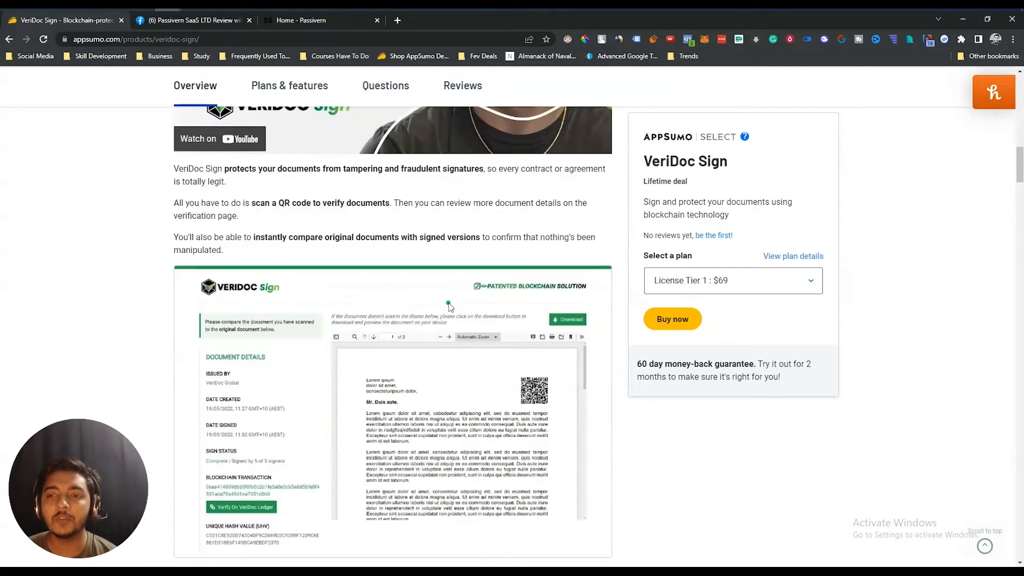
{"action": "scroll", "coordinate": [448, 306], "scroll_direction": "down", "scroll_amount": 15}
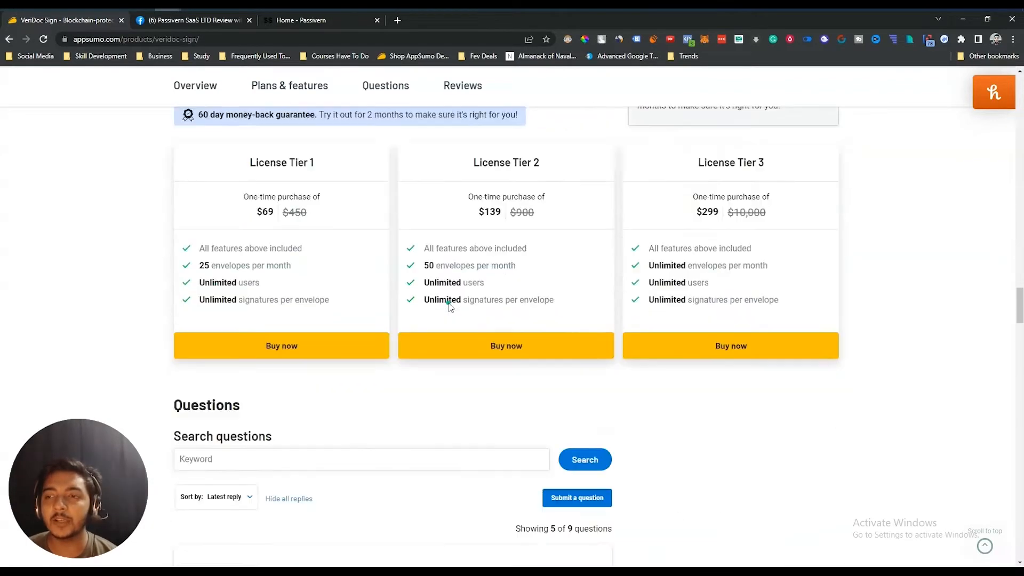
{"action": "scroll", "coordinate": [449, 306], "scroll_direction": "up", "scroll_amount": 5}
{"action": "scroll", "coordinate": [449, 306], "scroll_direction": "up", "scroll_amount": 5}
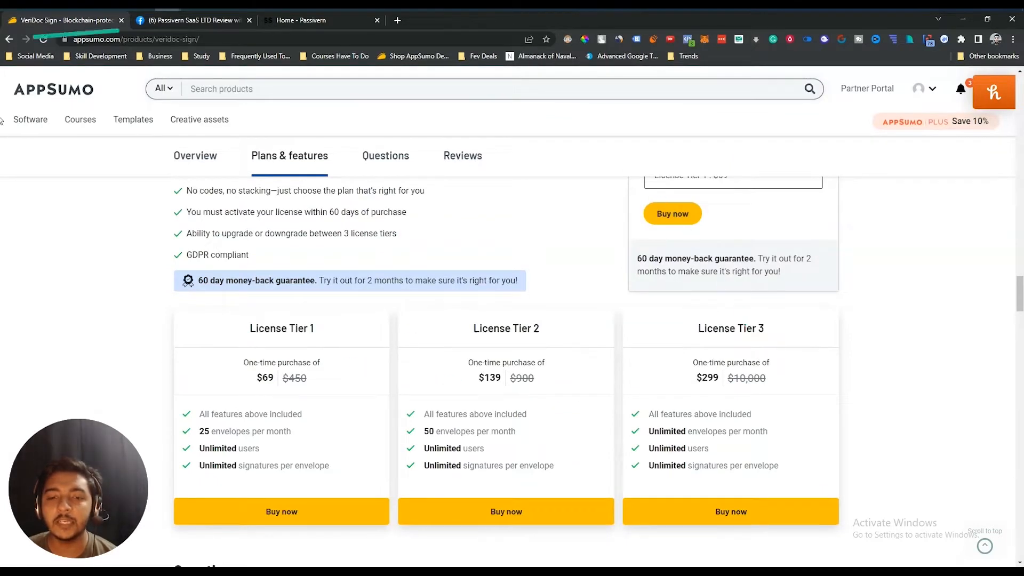
{"action": "left_click_drag", "start_coordinate": [261, 377], "coordinate": [274, 376]}
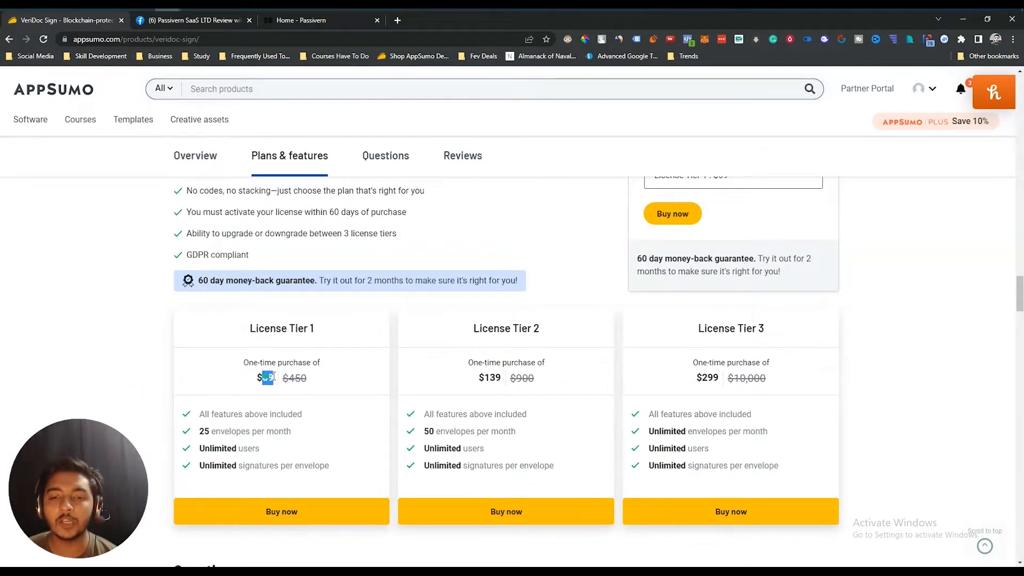
{"action": "left_click_drag", "start_coordinate": [199, 431], "coordinate": [297, 435]}
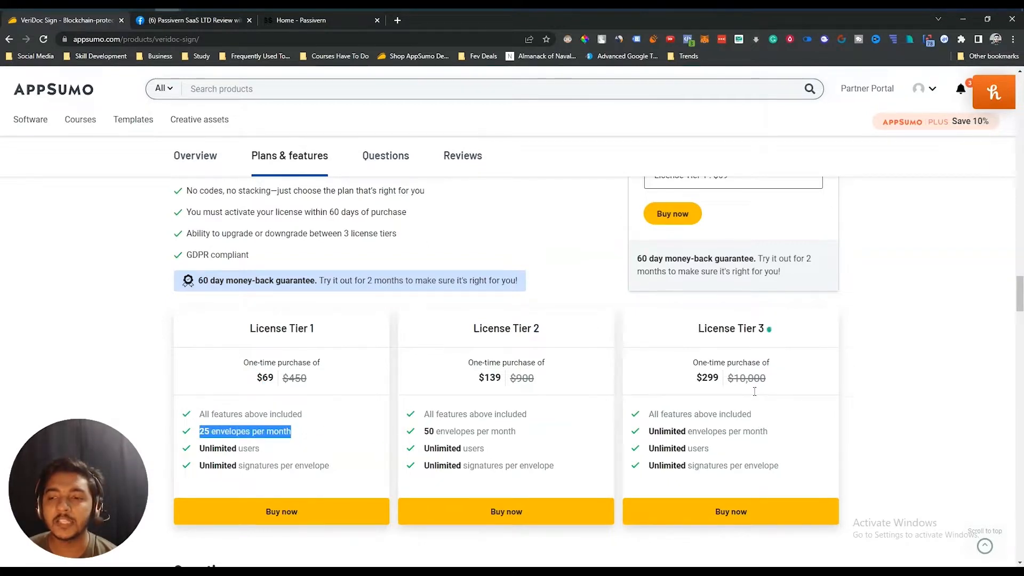
{"action": "left_click_drag", "start_coordinate": [787, 472], "coordinate": [641, 429]}
{"action": "left_click_drag", "start_coordinate": [292, 415], "coordinate": [288, 415]}
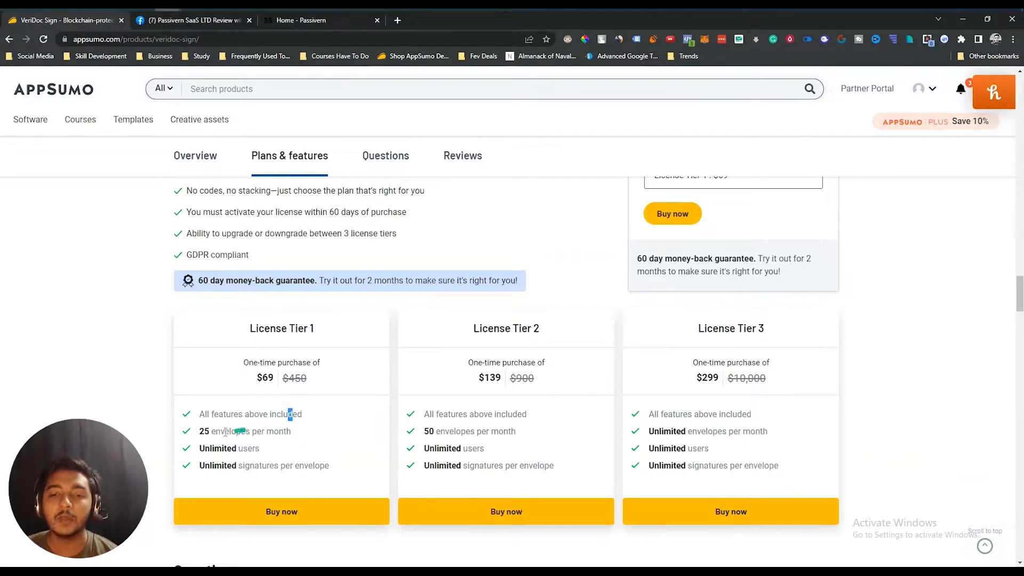
{"action": "left_click_drag", "start_coordinate": [214, 432], "coordinate": [249, 435]}
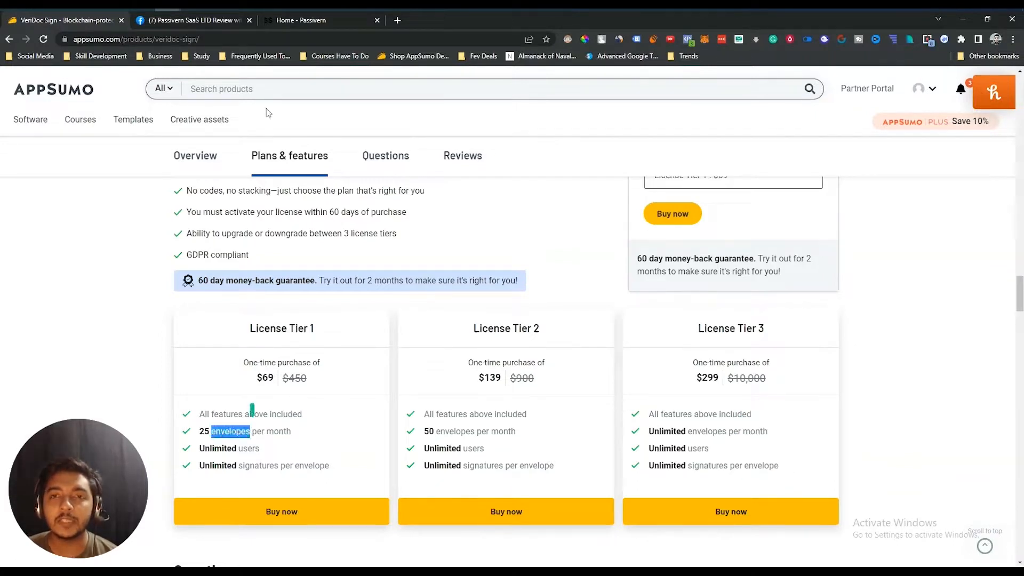
Switch to the VeriDoc Sign Admin Dashboard and look at the listed document as an envelope example
{"action": "left_click", "coordinate": [299, 7]}
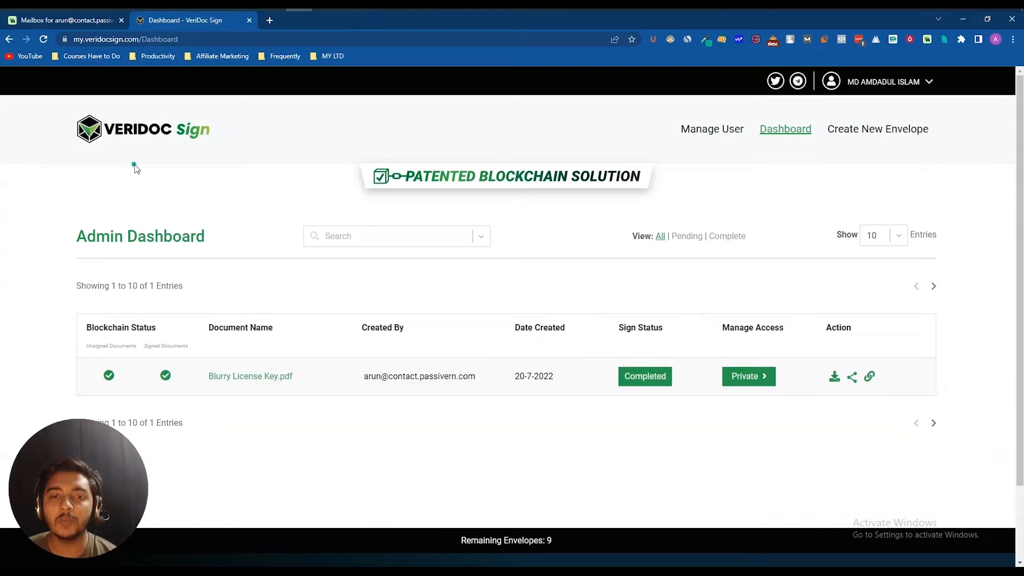
{"action": "left_click_drag", "start_coordinate": [213, 369], "coordinate": [230, 366]}
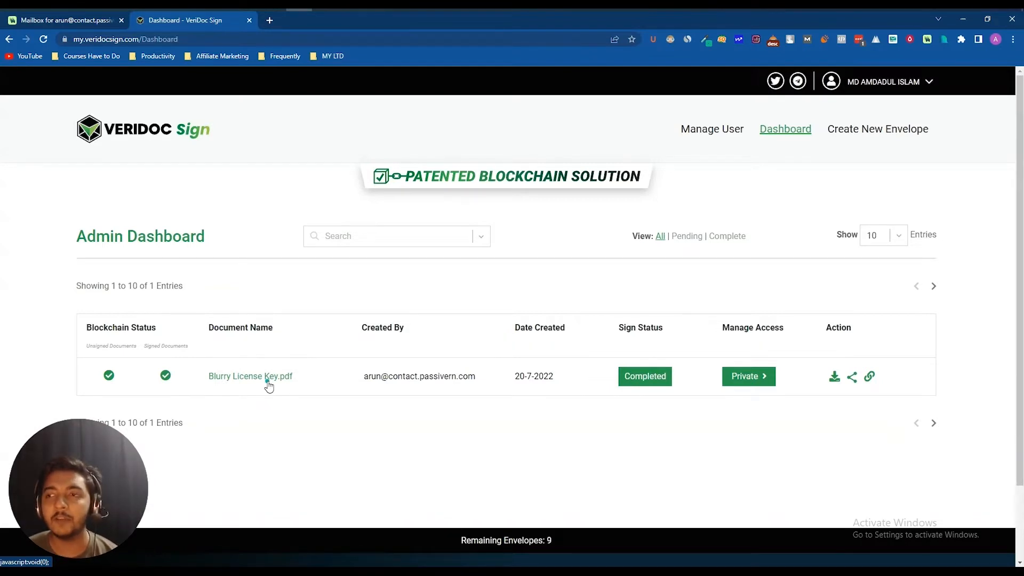
{"action": "left_click", "coordinate": [965, 20]}
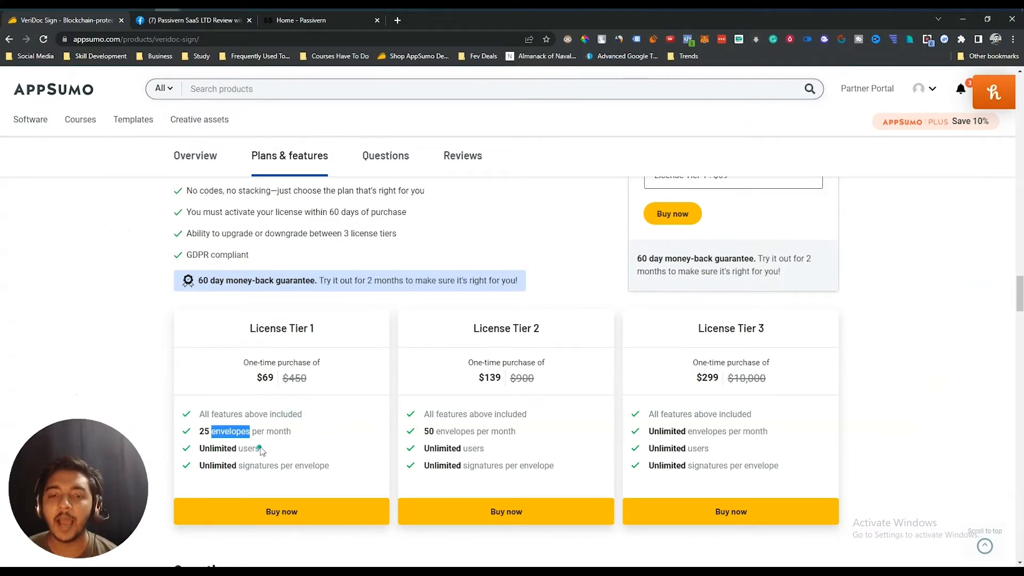
Compare the envelope allowance of License Tier 1 with the features included in License Tier 3
{"action": "left_click_drag", "start_coordinate": [212, 430], "coordinate": [262, 427]}
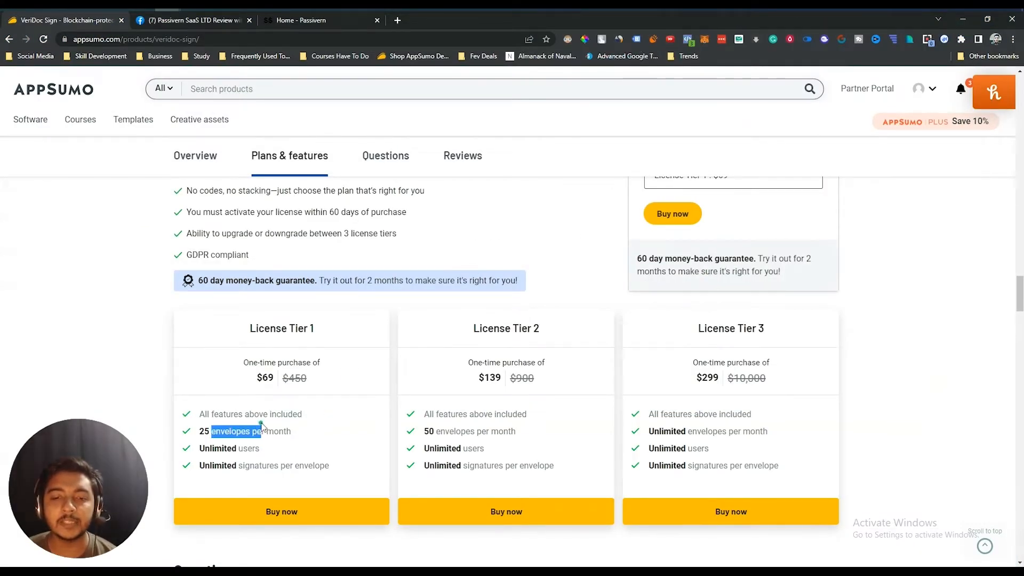
{"action": "left_click", "coordinate": [262, 427]}
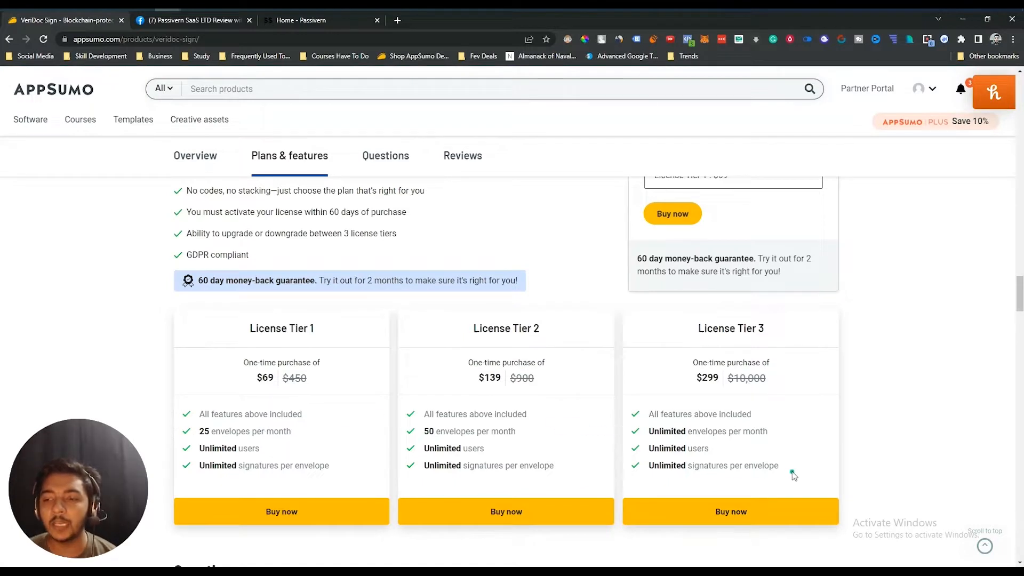
{"action": "left_click_drag", "start_coordinate": [791, 473], "coordinate": [649, 422]}
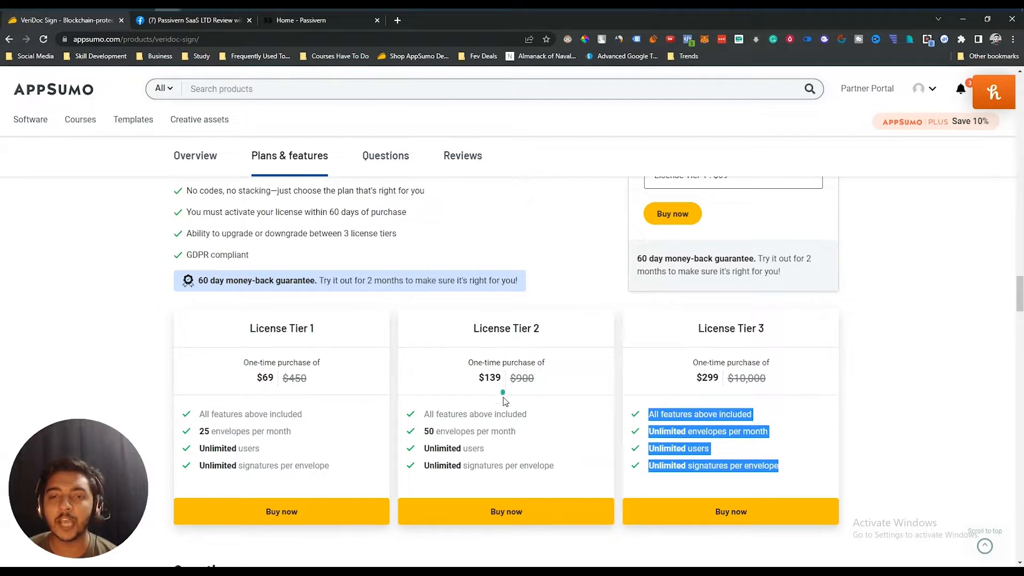
{"action": "middle_click", "coordinate": [501, 418]}
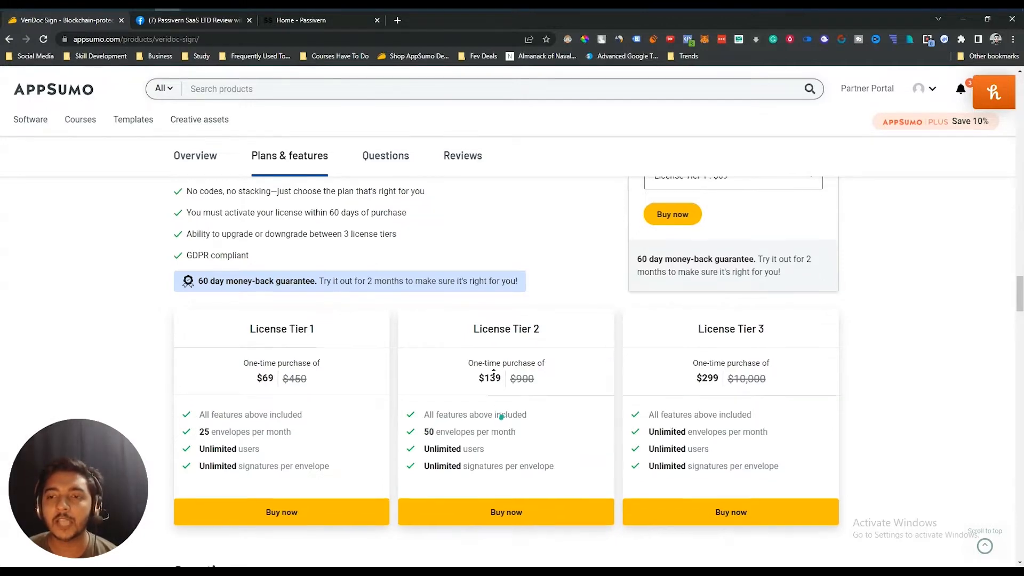
{"action": "scroll", "coordinate": [494, 320], "scroll_direction": "up", "scroll_amount": 15}
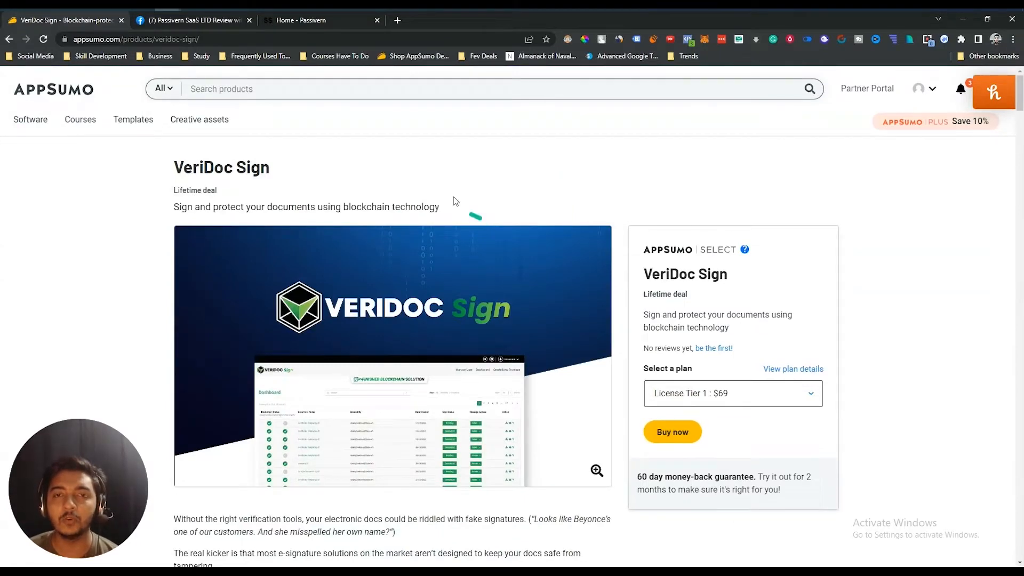
Switch to the Passivern SaaS LTD Review with Giveaway Facebook group and browse its lifetime deal posts
{"action": "left_click", "coordinate": [203, 20]}
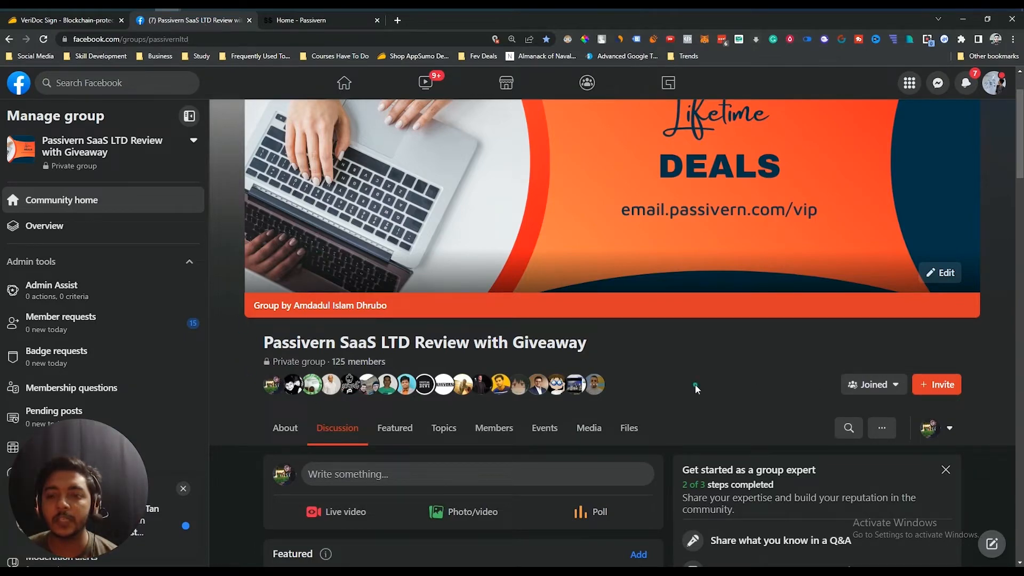
{"action": "scroll", "coordinate": [696, 384], "scroll_direction": "down", "scroll_amount": 4}
{"action": "scroll", "coordinate": [800, 395], "scroll_direction": "down", "scroll_amount": 2}
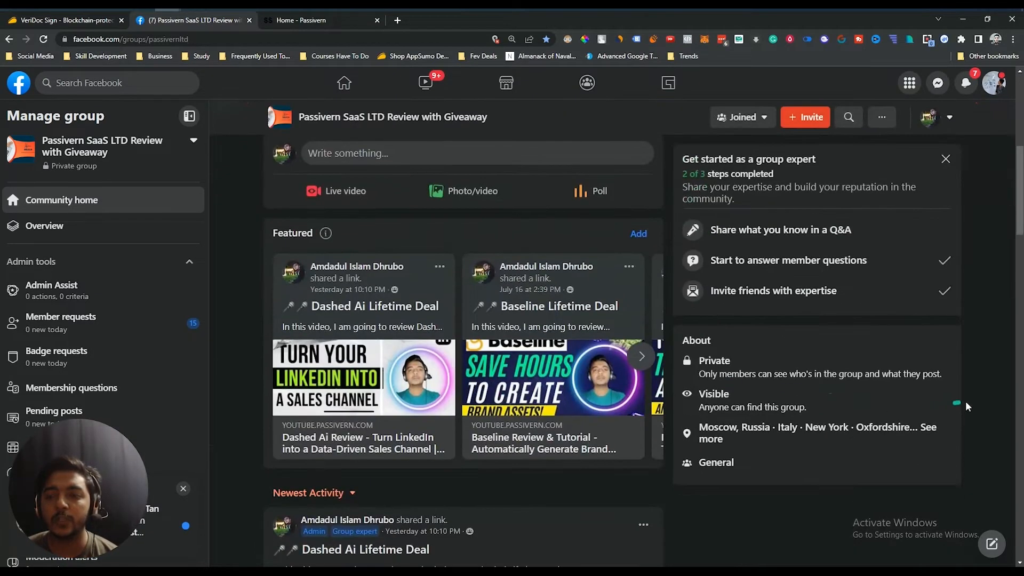
{"action": "scroll", "coordinate": [966, 401], "scroll_direction": "down", "scroll_amount": 2}
{"action": "scroll", "coordinate": [974, 392], "scroll_direction": "down", "scroll_amount": 10}
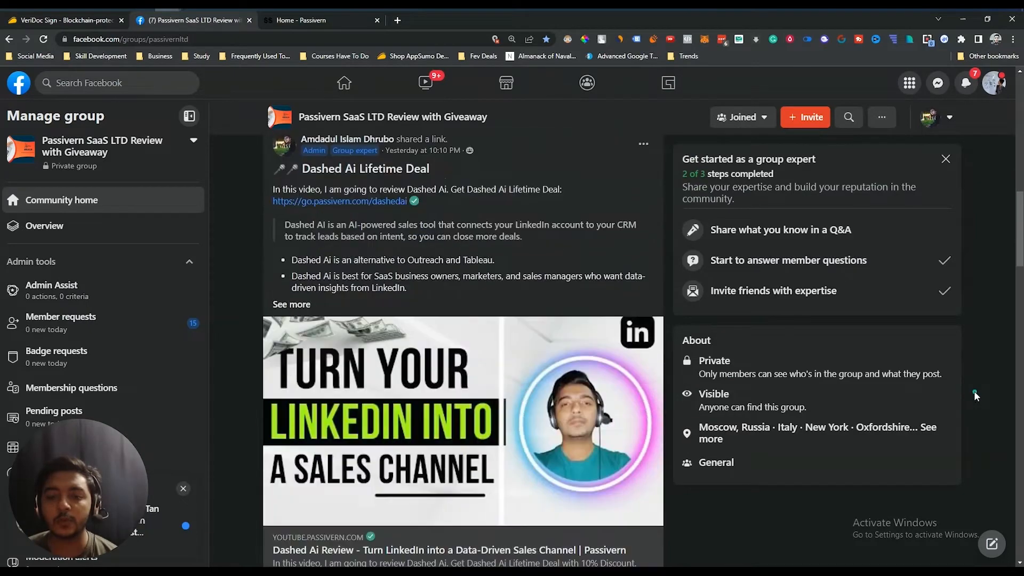
{"action": "scroll", "coordinate": [974, 392], "scroll_direction": "down", "scroll_amount": 9}
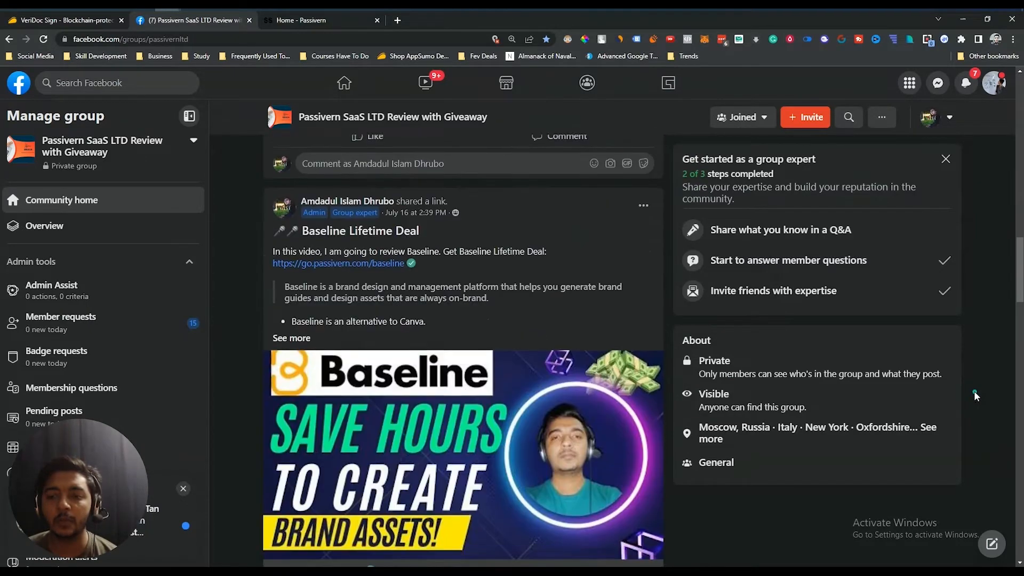
{"action": "scroll", "coordinate": [969, 384], "scroll_direction": "down", "scroll_amount": 12}
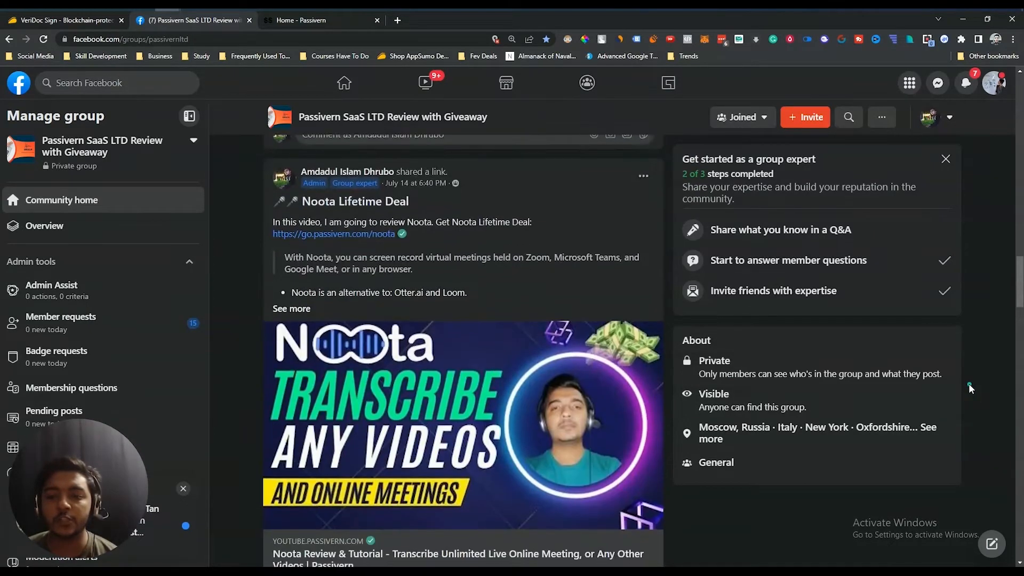
{"action": "scroll", "coordinate": [971, 387], "scroll_direction": "down", "scroll_amount": 13}
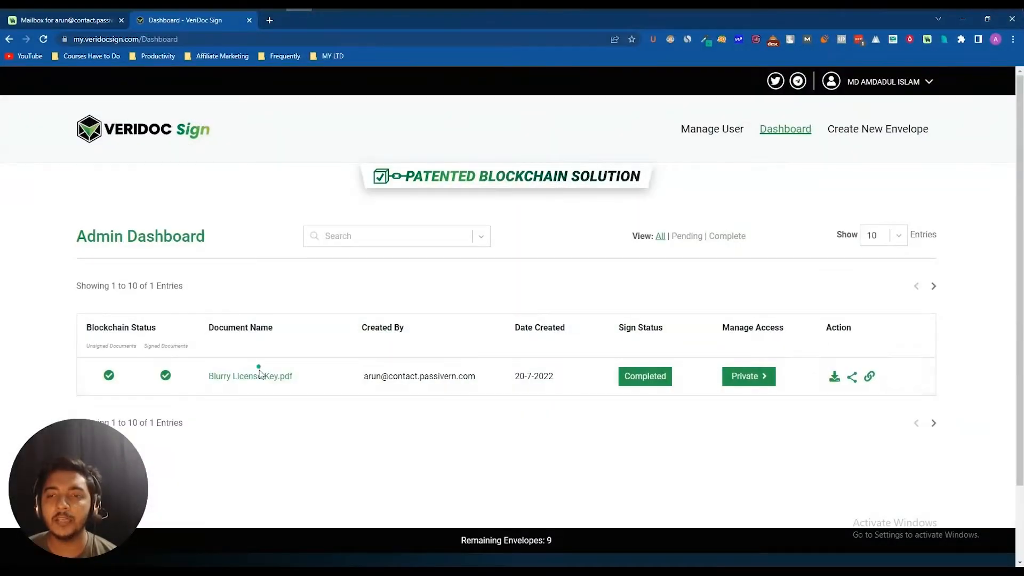
Start a new envelope in VeriDoc Sign and set its document visibility to Private
{"action": "mouse_move", "coordinate": [102, 499]}
{"action": "left_mouse_down"}
{"action": "mouse_move", "coordinate": [113, 481]}
{"action": "mouse_move", "coordinate": [89, 501]}
{"action": "left_mouse_up"}
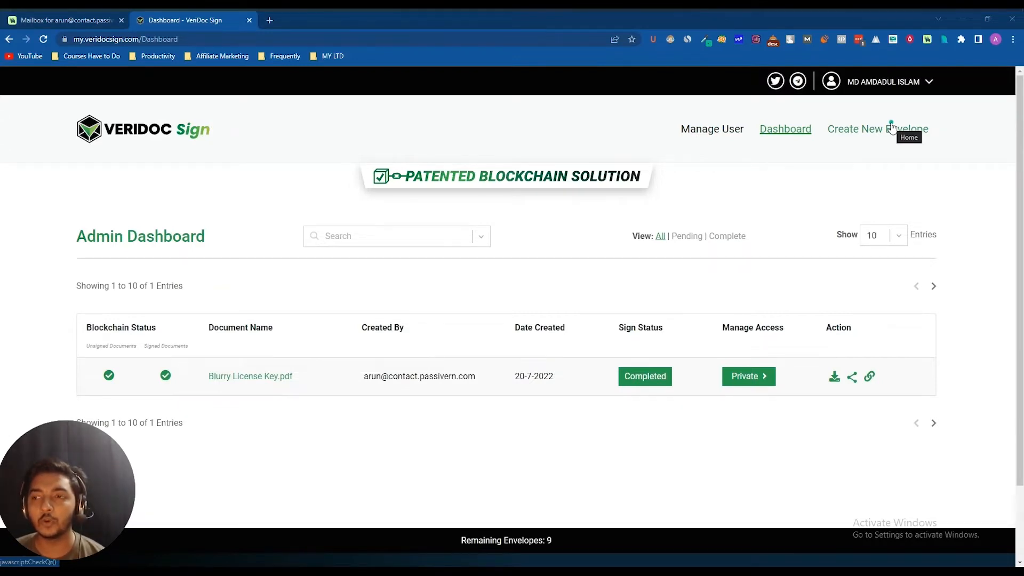
{"action": "left_click", "coordinate": [861, 131]}
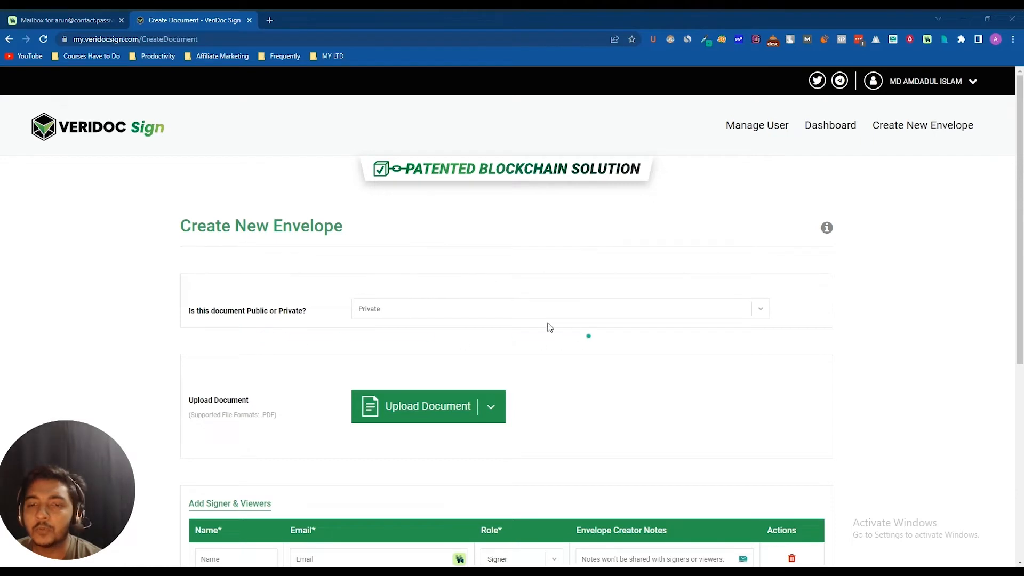
{"action": "left_click", "coordinate": [399, 315]}
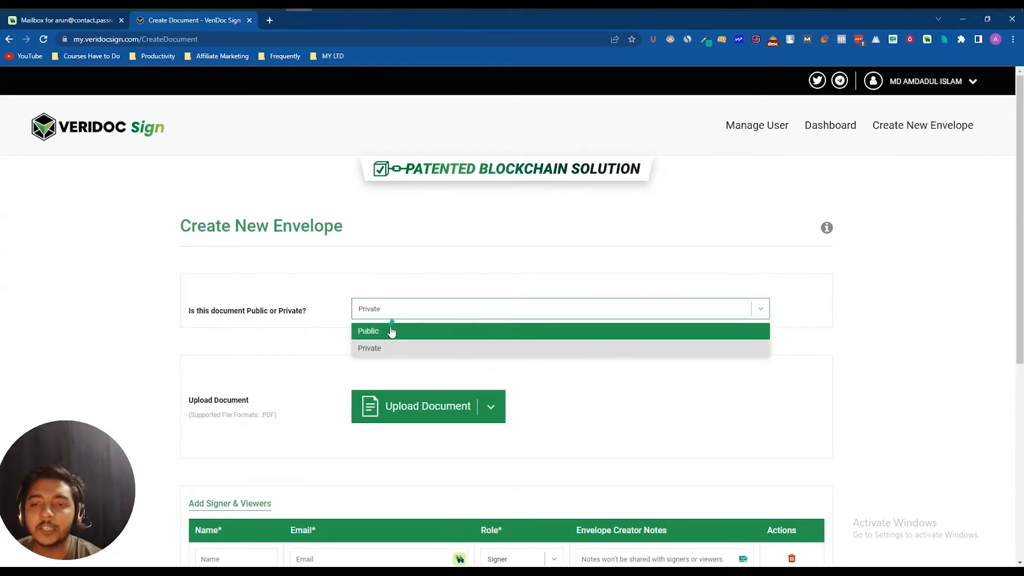
{"action": "left_click", "coordinate": [378, 334]}
{"action": "left_click", "coordinate": [392, 316]}
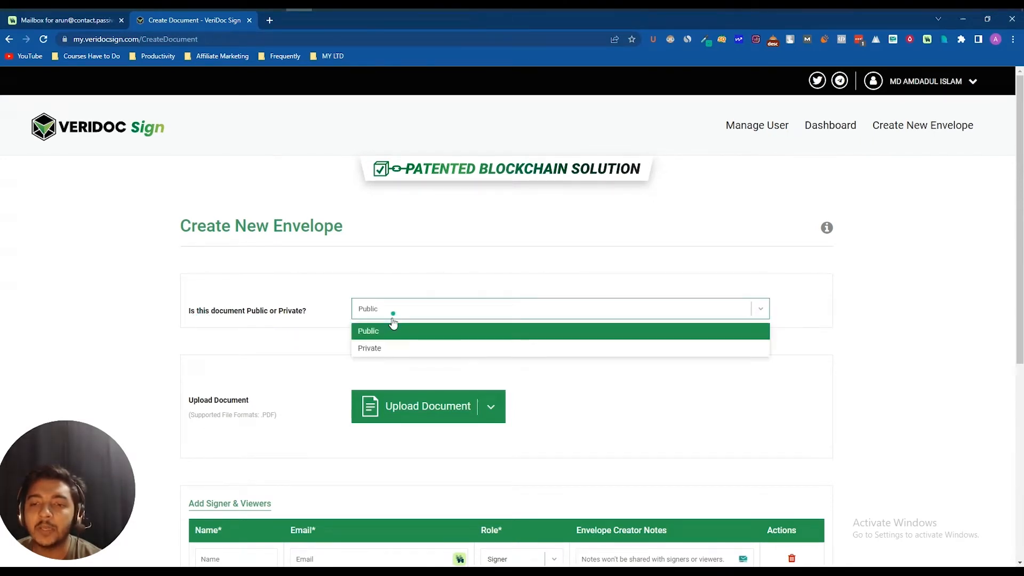
{"action": "left_click", "coordinate": [383, 348]}
{"action": "left_click", "coordinate": [389, 315]}
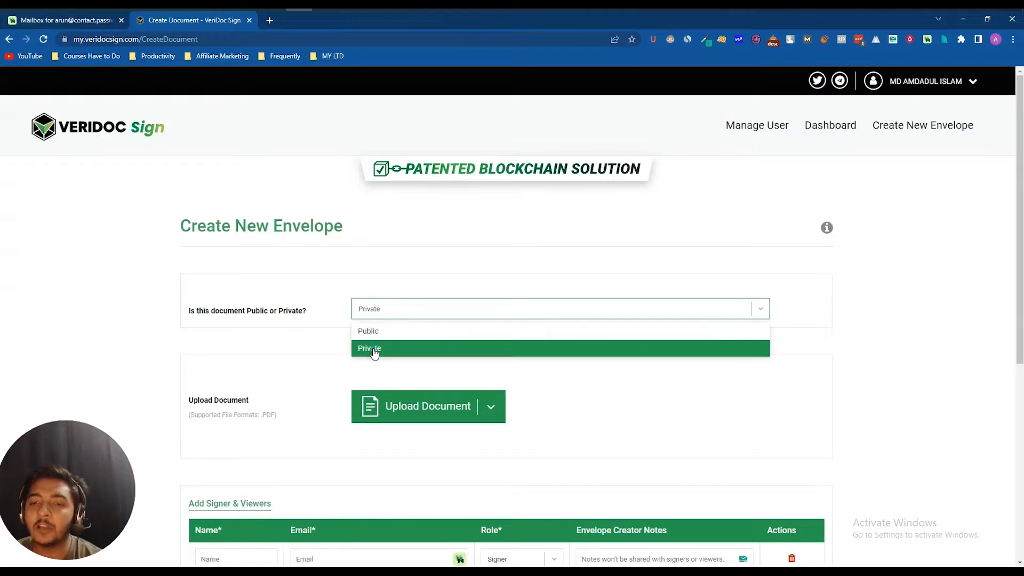
{"action": "left_click", "coordinate": [374, 349]}
Try to upload BEISER AMP.pdf as the envelope's document
{"action": "scroll", "coordinate": [373, 351], "scroll_direction": "down", "scroll_amount": 2}
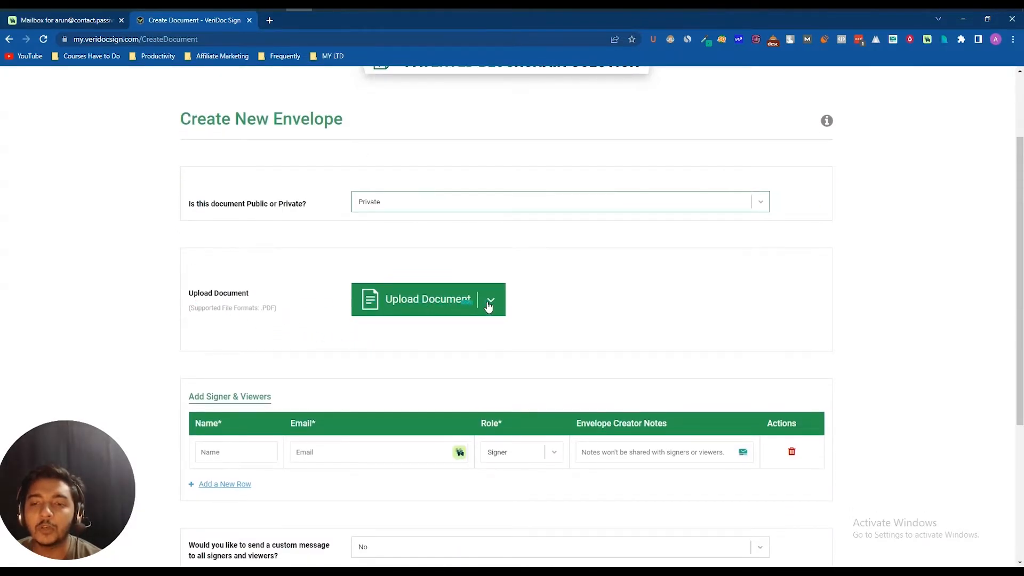
{"action": "left_click", "coordinate": [427, 300]}
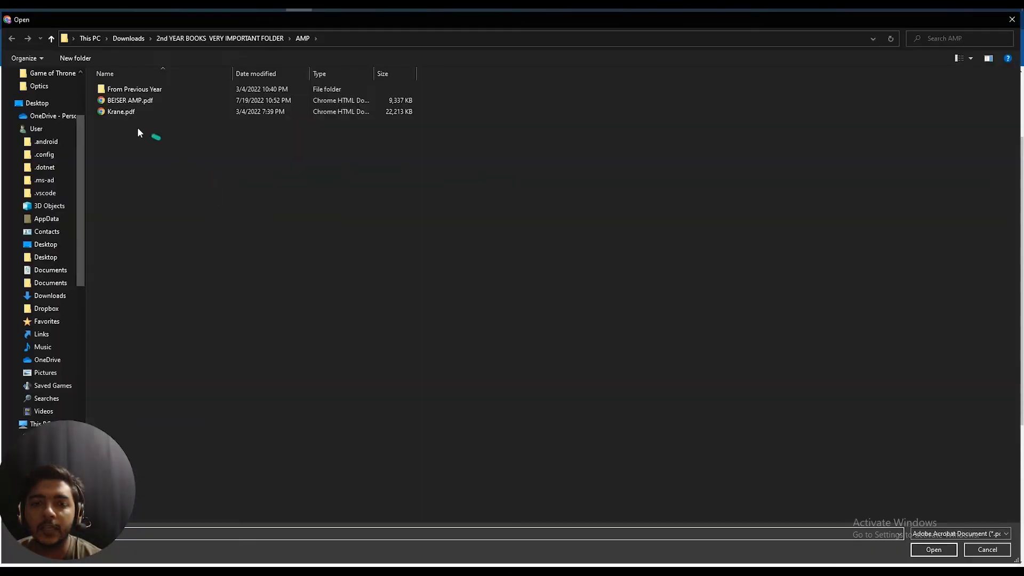
{"action": "left_click", "coordinate": [122, 100]}
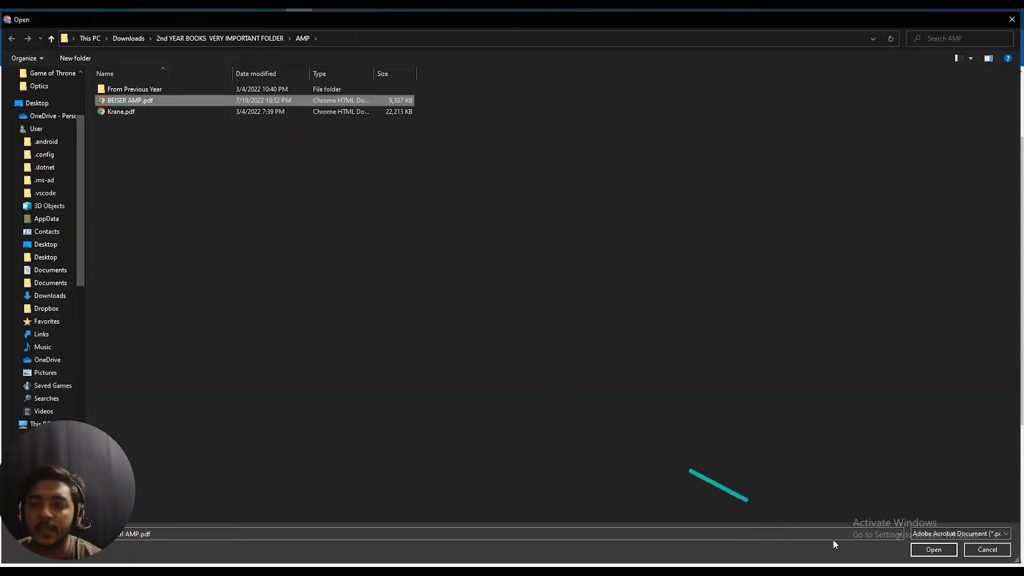
{"action": "left_click", "coordinate": [928, 550]}
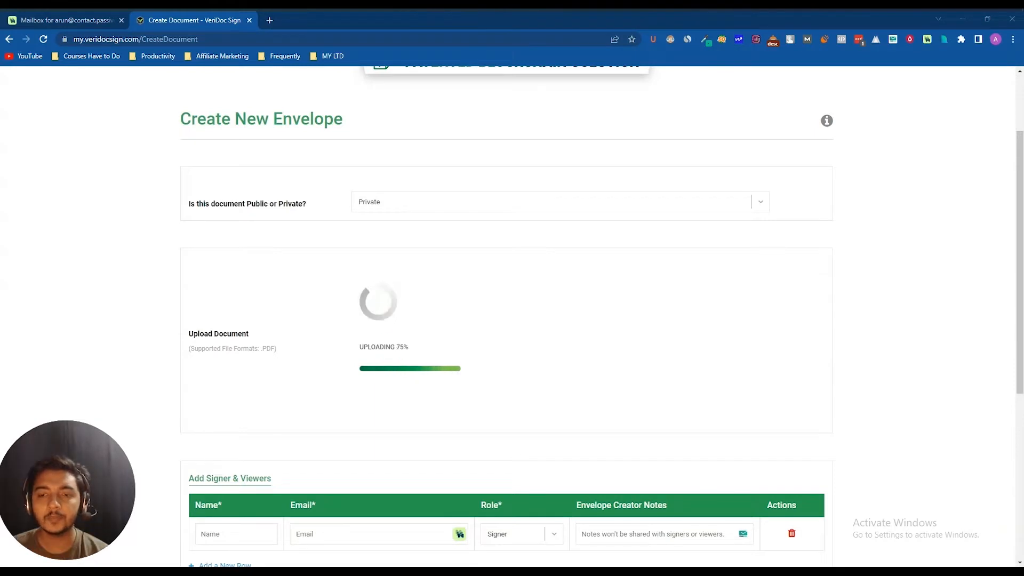
{"action": "triple_click", "coordinate": [405, 346]}
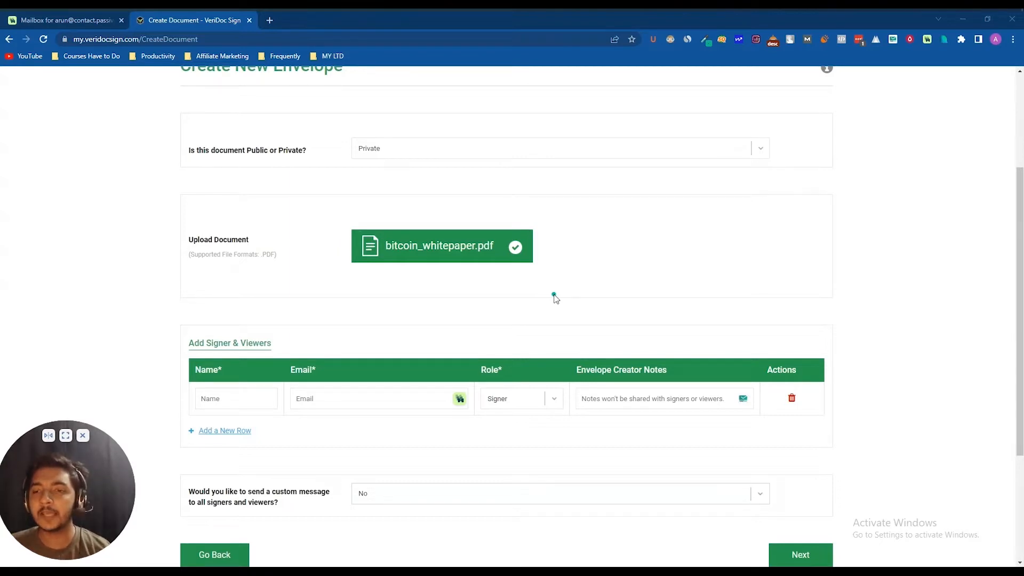
Check the role options available for the first recipient, keeping the Signer role selected
{"action": "scroll", "coordinate": [396, 292], "scroll_direction": "down", "scroll_amount": 2}
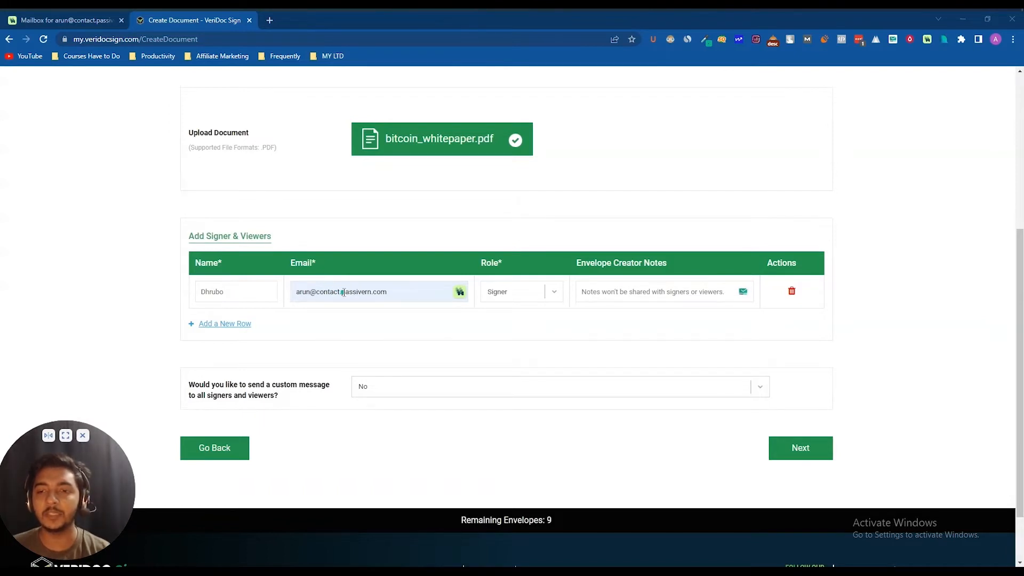
{"action": "left_click", "coordinate": [555, 293]}
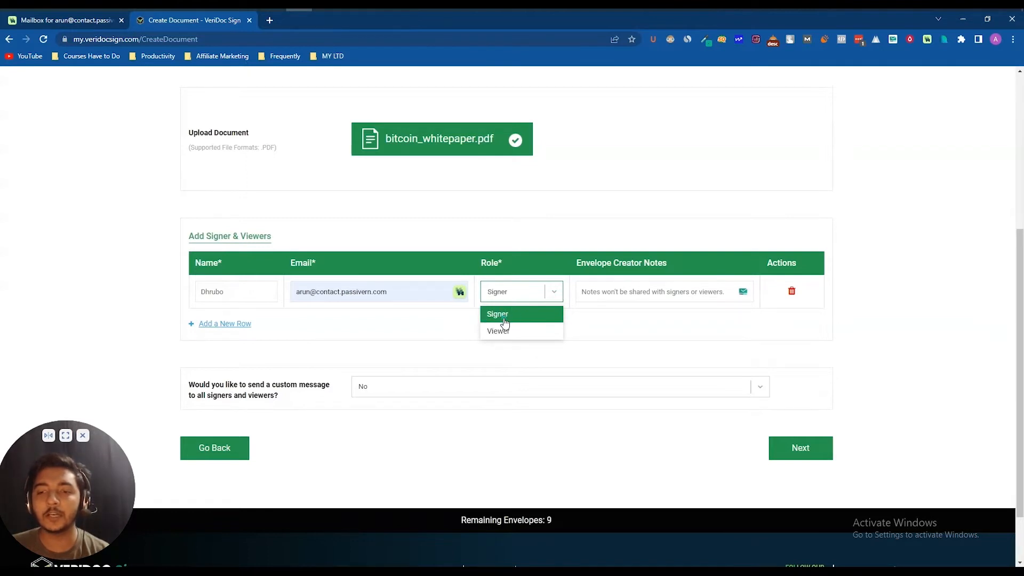
{"action": "left_click", "coordinate": [606, 324]}
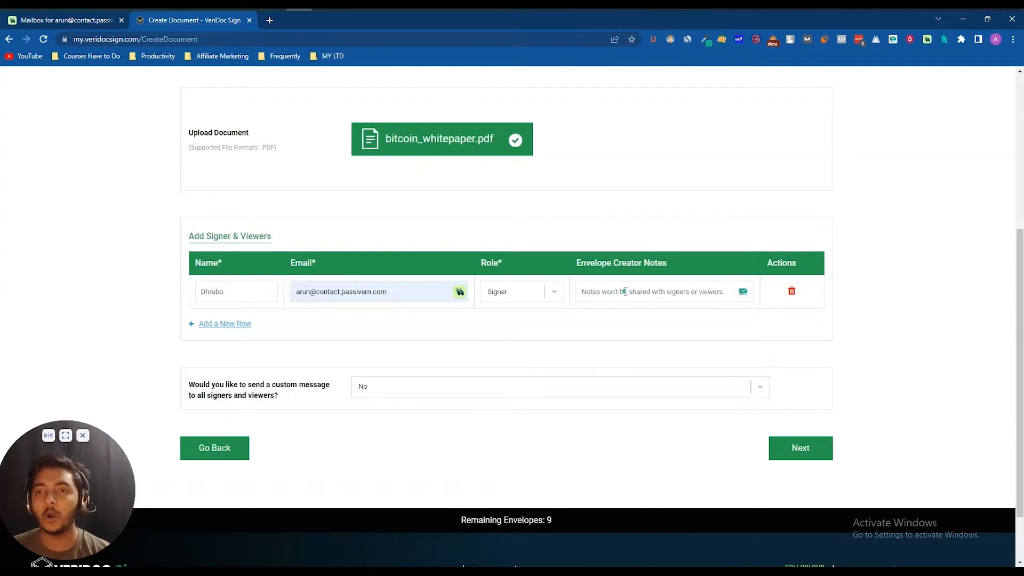
{"action": "left_click", "coordinate": [552, 291]}
{"action": "left_click", "coordinate": [610, 324]}
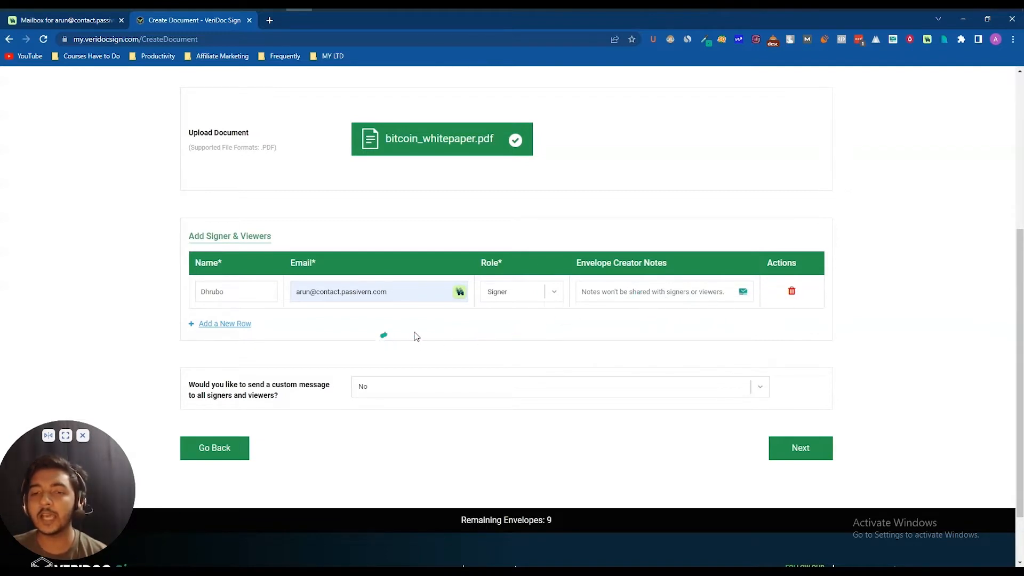
Add two extra blank recipient rows to the signers and viewers table and delete both again
{"action": "left_click", "coordinate": [212, 325]}
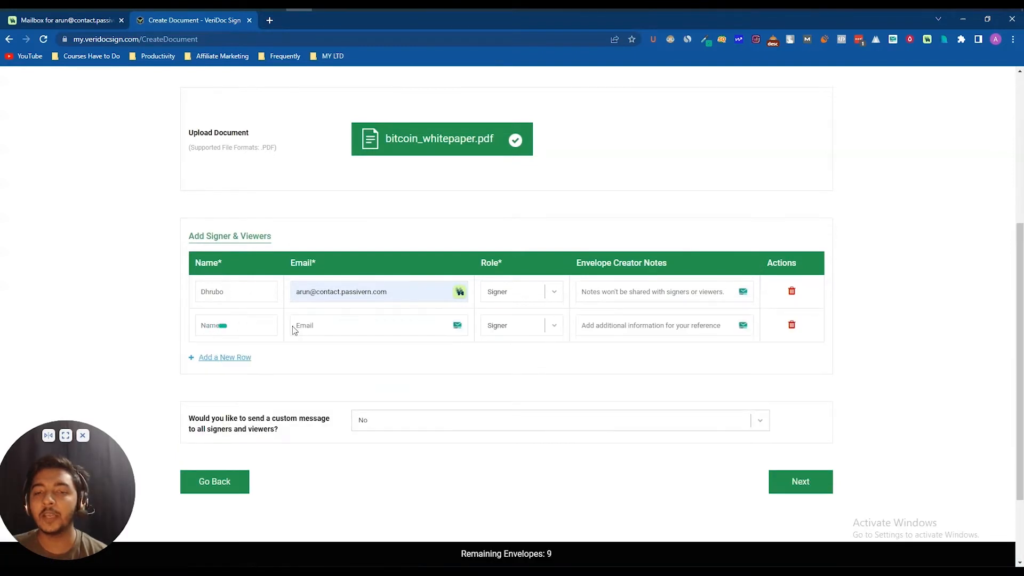
{"action": "left_click", "coordinate": [223, 358]}
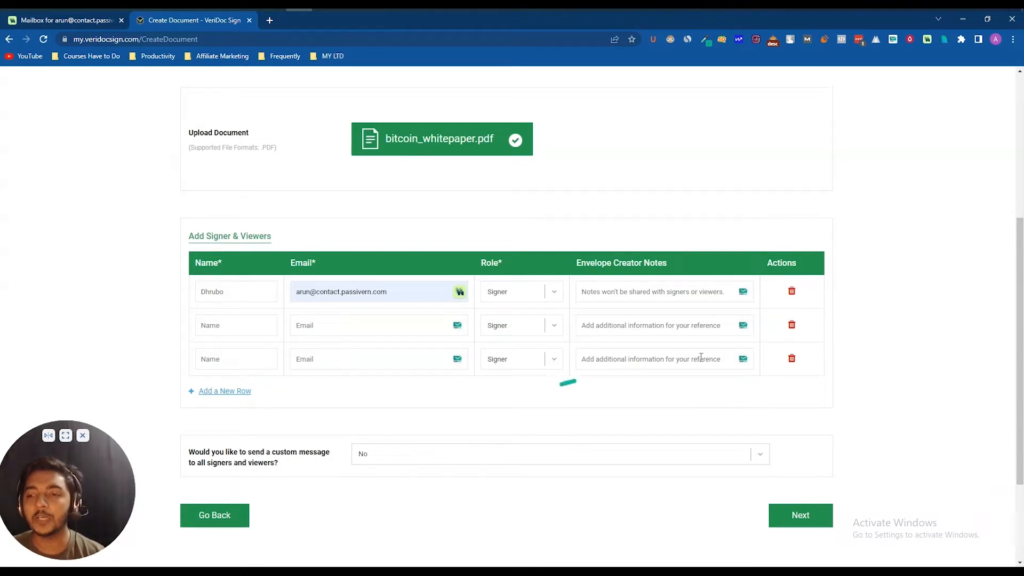
{"action": "left_click", "coordinate": [792, 359]}
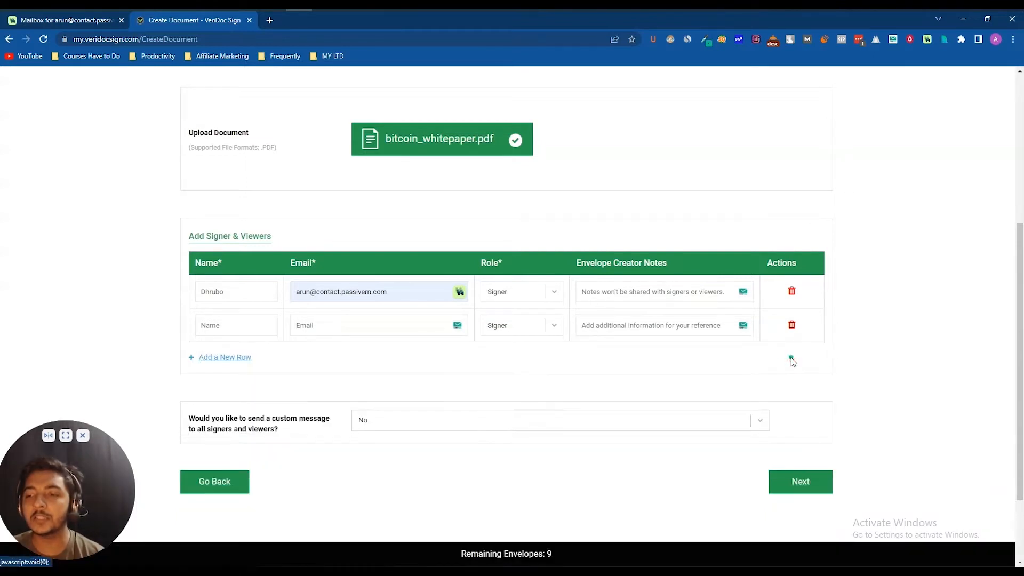
{"action": "left_click", "coordinate": [792, 327]}
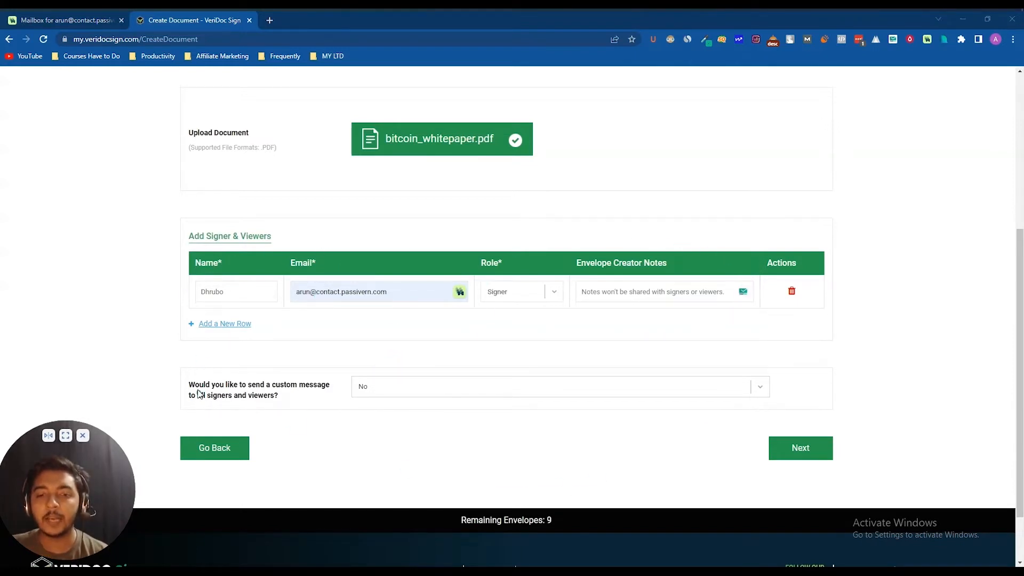
Enable the custom message option to inspect its subject and message fields, and set it back to No
{"action": "left_click_drag", "start_coordinate": [192, 388], "coordinate": [327, 397]}
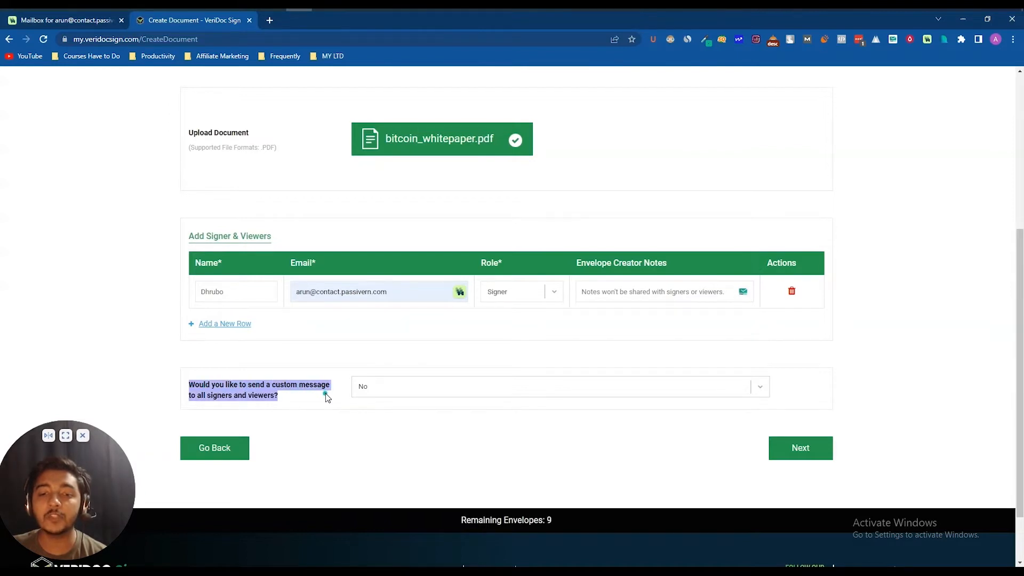
{"action": "left_click", "coordinate": [381, 391]}
{"action": "left_click", "coordinate": [372, 411]}
{"action": "scroll", "coordinate": [373, 419], "scroll_direction": "down", "scroll_amount": 3}
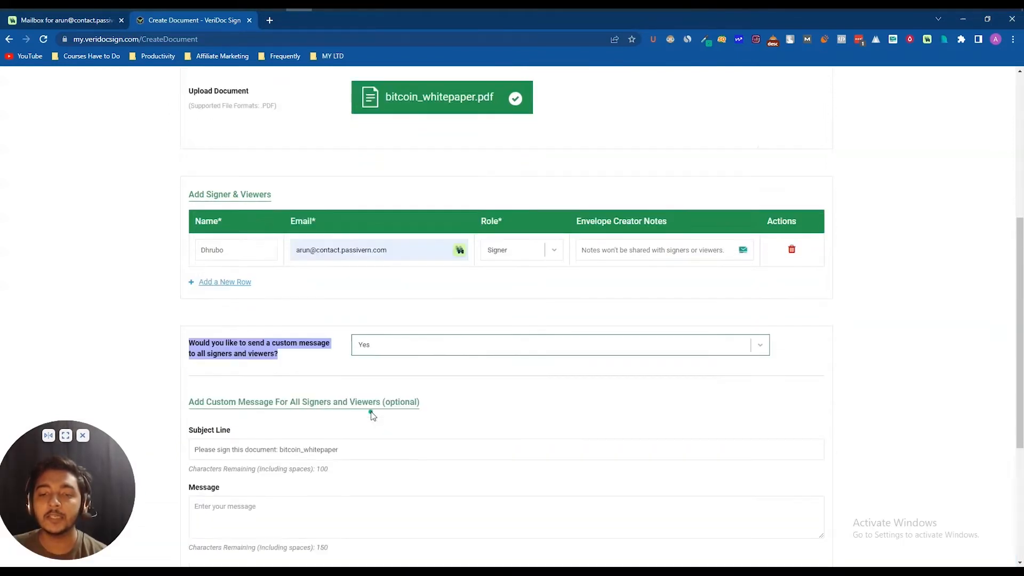
{"action": "left_click", "coordinate": [229, 332]}
{"action": "triple_click", "coordinate": [226, 332]}
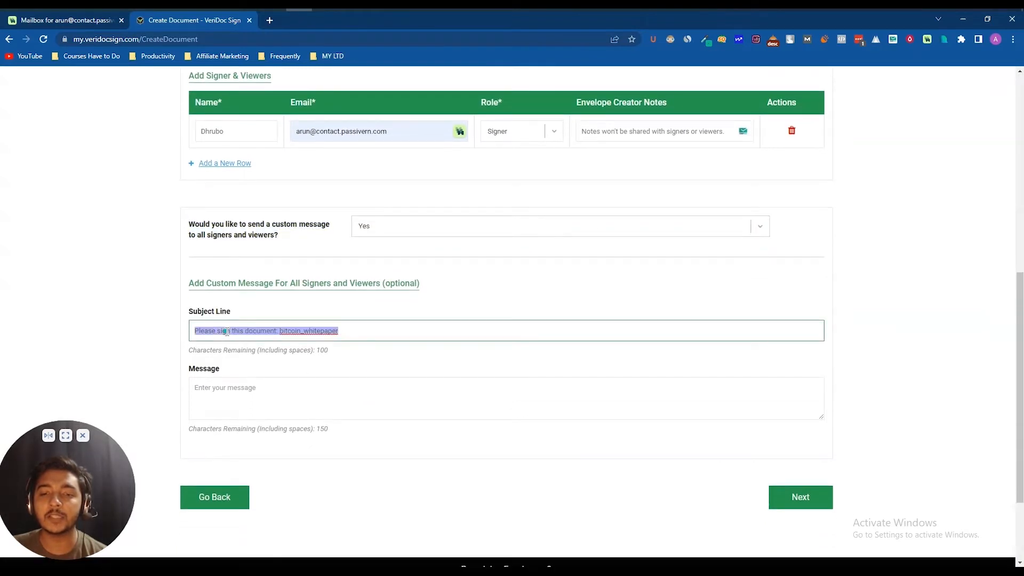
{"action": "left_click", "coordinate": [216, 399]}
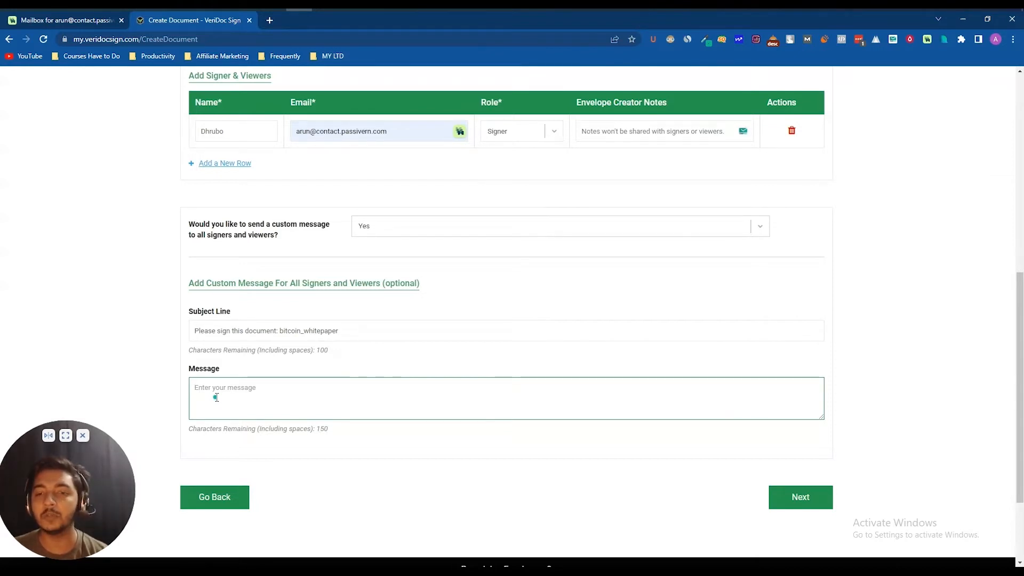
{"action": "left_click", "coordinate": [430, 224]}
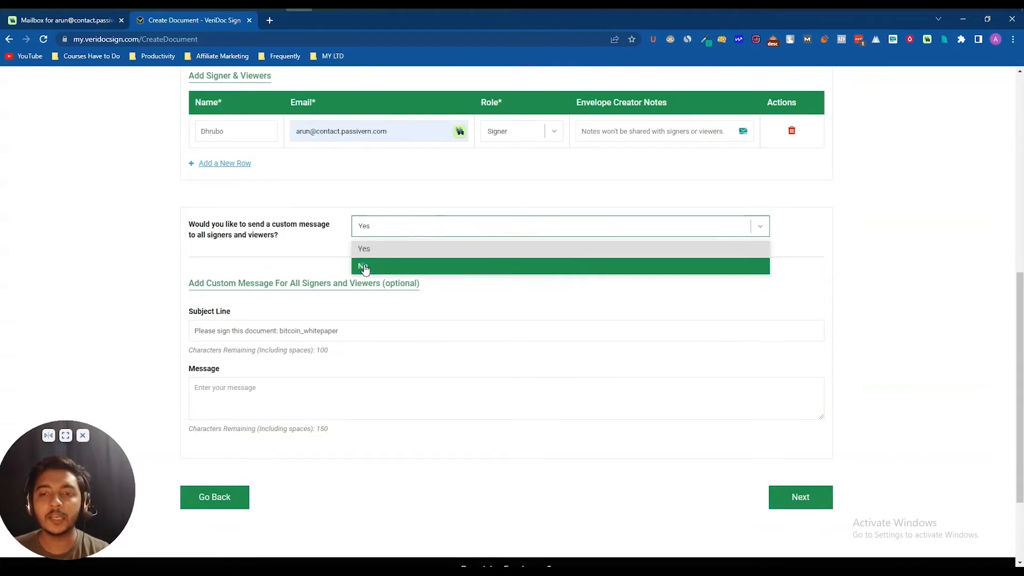
{"action": "left_click", "coordinate": [364, 267]}
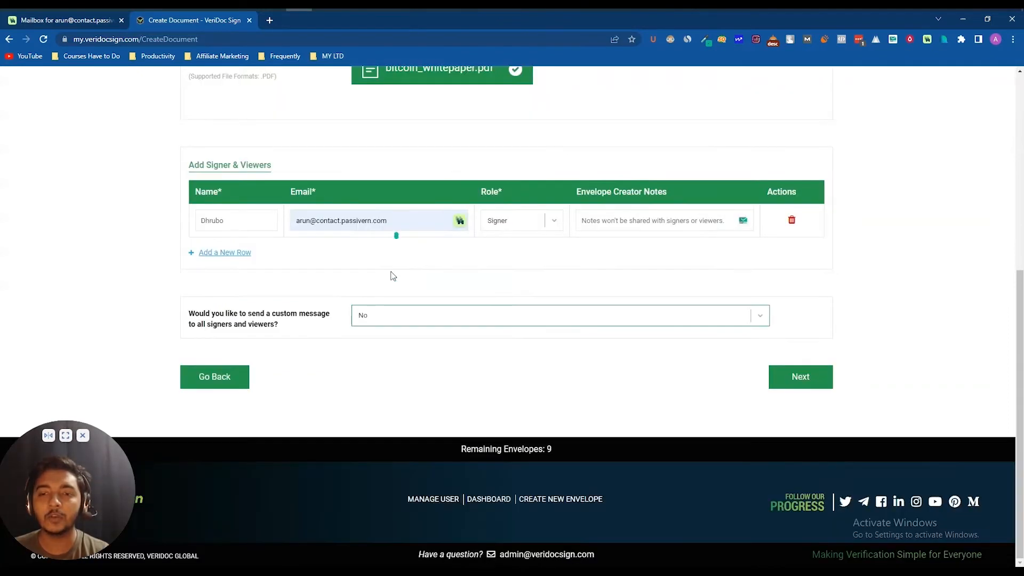
Enable a custom message for all recipients with subject "Passiver E Sign" and message "Please Sign on Passivern to Subscribe!!"
{"action": "left_click", "coordinate": [389, 315]}
{"action": "left_click", "coordinate": [388, 338]}
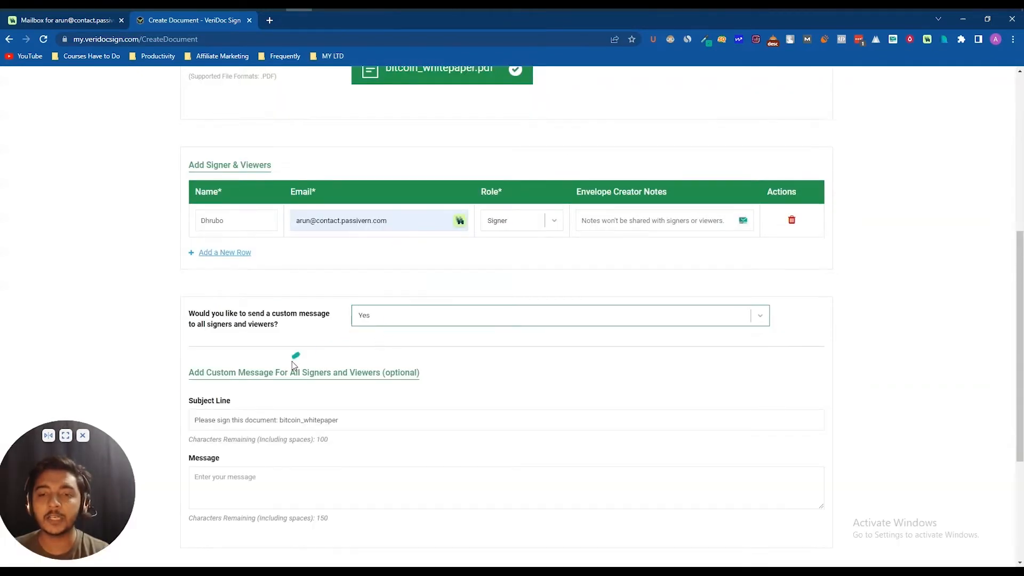
{"action": "scroll", "coordinate": [318, 420], "scroll_direction": "down", "scroll_amount": 2}
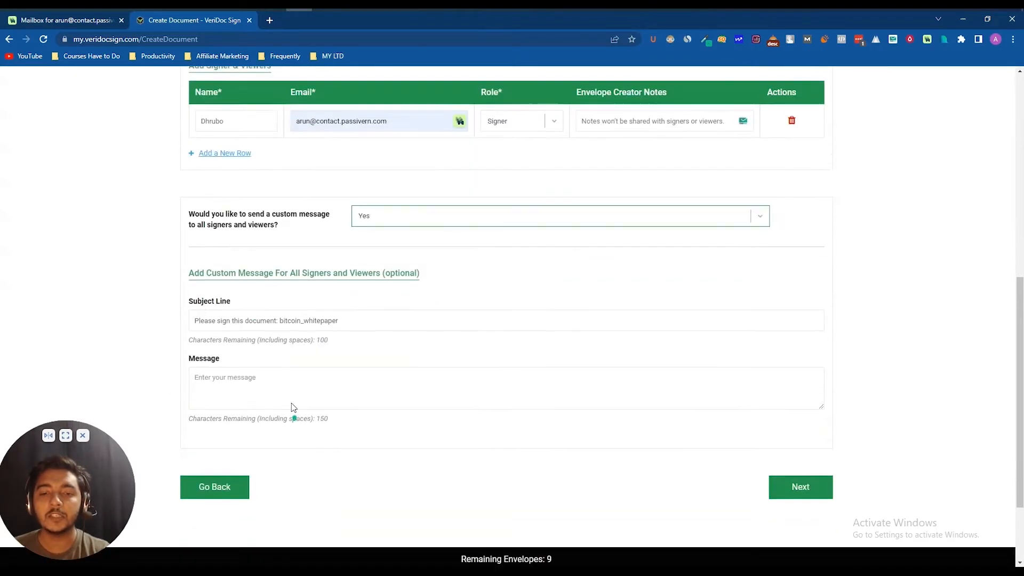
{"action": "triple_click", "coordinate": [213, 312]}
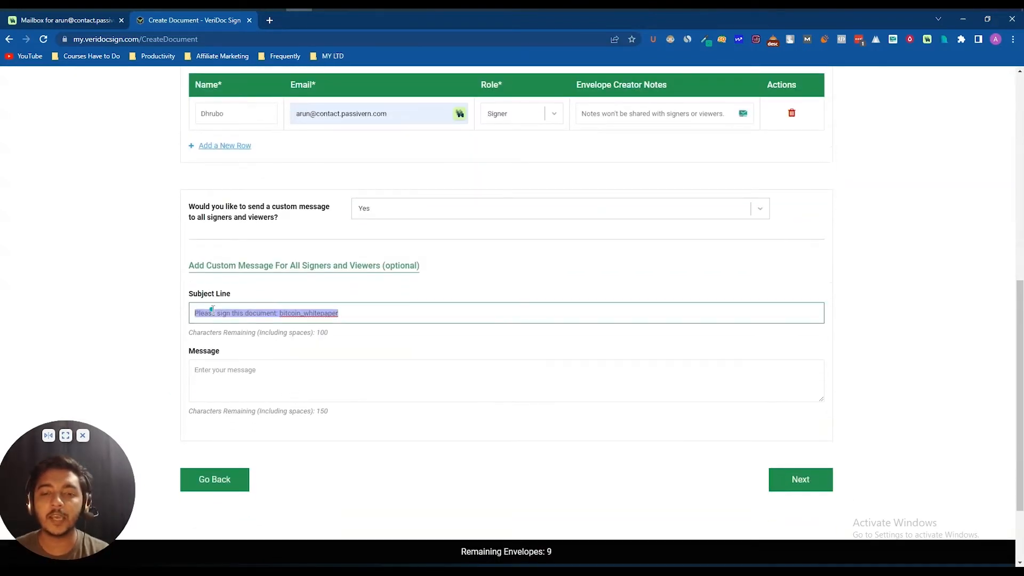
{"action": "type", "text": "Passiver E Sign"}
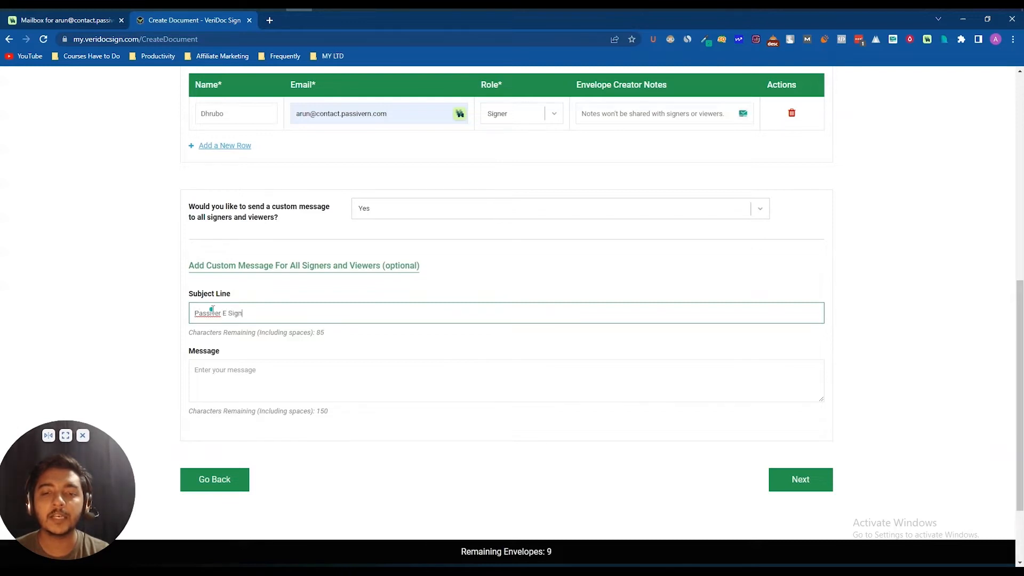
{"action": "left_click", "coordinate": [264, 366]}
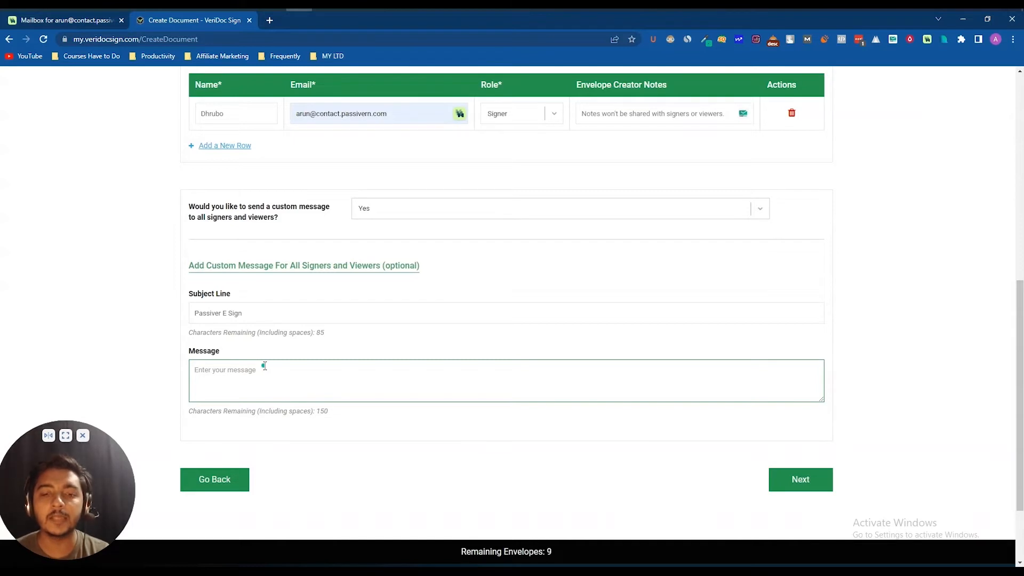
{"action": "type", "text": "Ple"}
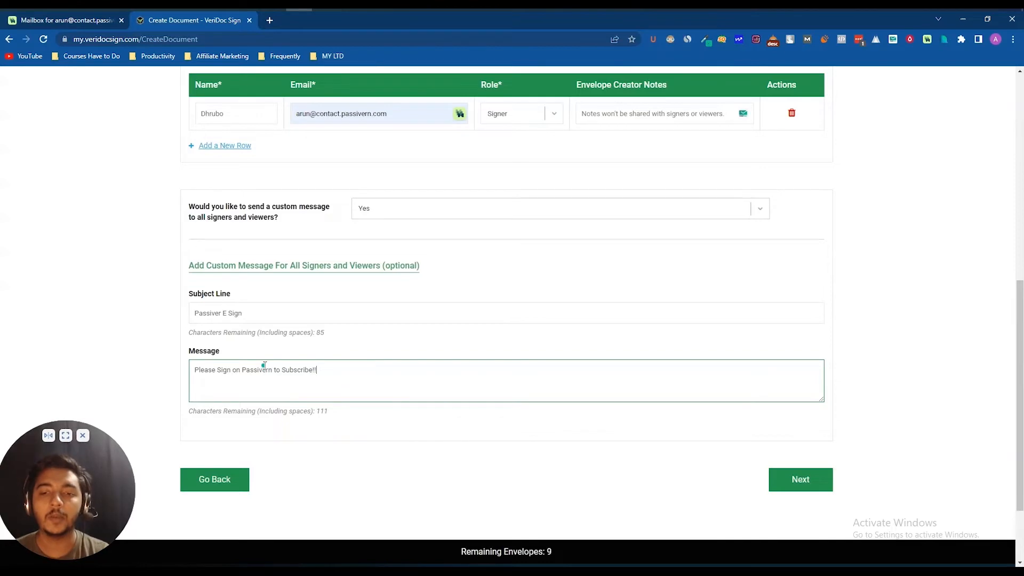
Review the completed envelope form, checking the document visibility options, uploaded PDF, signer details and custom message
{"action": "scroll", "coordinate": [506, 463], "scroll_direction": "down", "scroll_amount": 2}
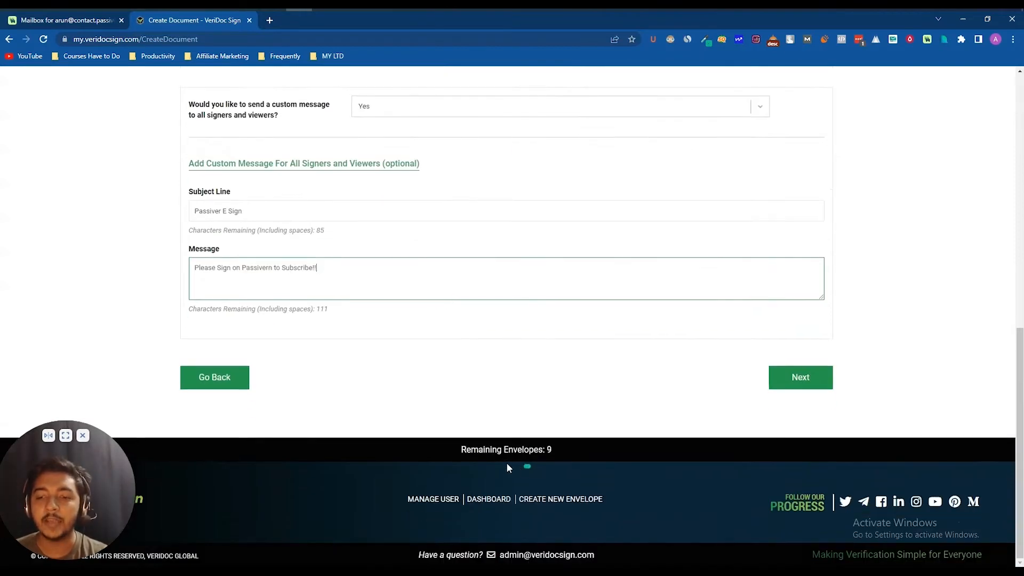
{"action": "scroll", "coordinate": [426, 414], "scroll_direction": "up", "scroll_amount": 7}
{"action": "scroll", "coordinate": [588, 188], "scroll_direction": "up", "scroll_amount": 1}
{"action": "scroll", "coordinate": [647, 300], "scroll_direction": "down", "scroll_amount": 5}
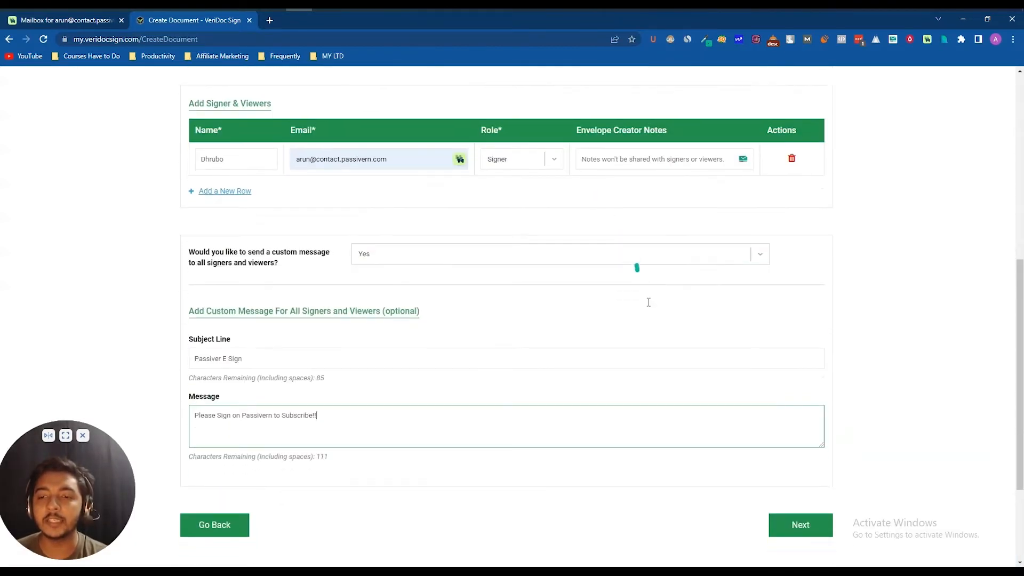
{"action": "scroll", "coordinate": [586, 334], "scroll_direction": "up", "scroll_amount": 7}
{"action": "left_click", "coordinate": [366, 295]}
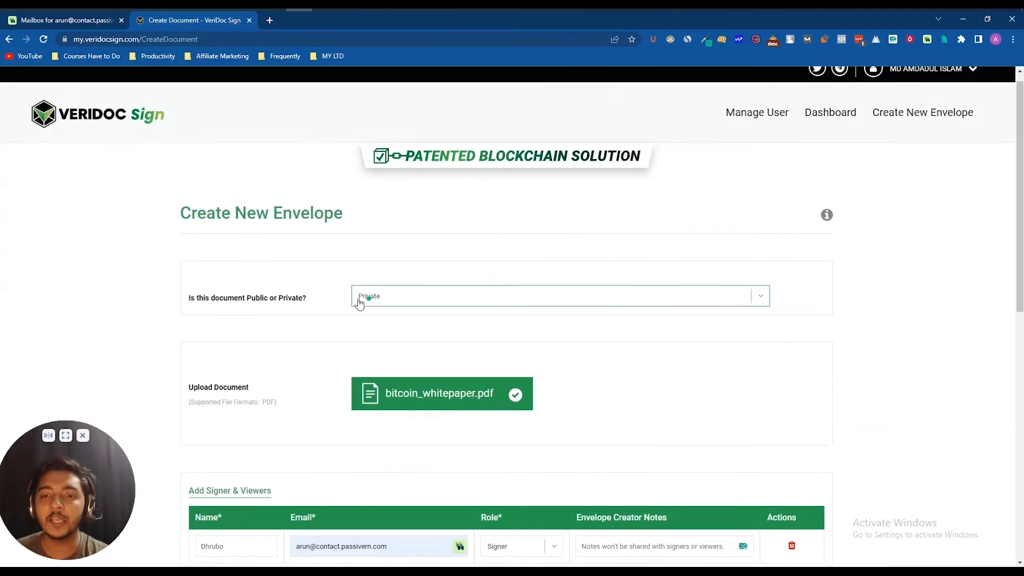
{"action": "left_click", "coordinate": [375, 300]}
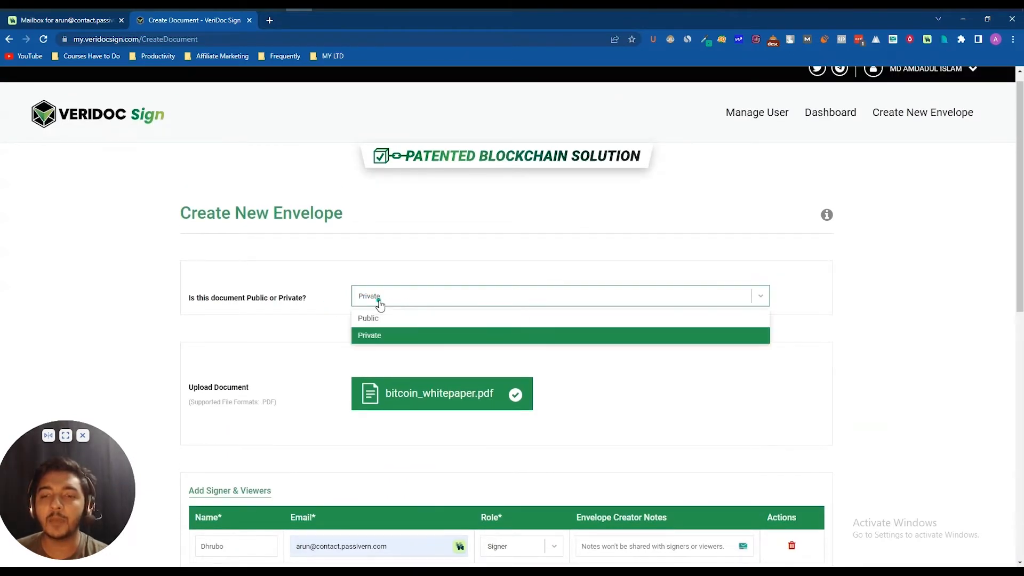
{"action": "left_click", "coordinate": [312, 320]}
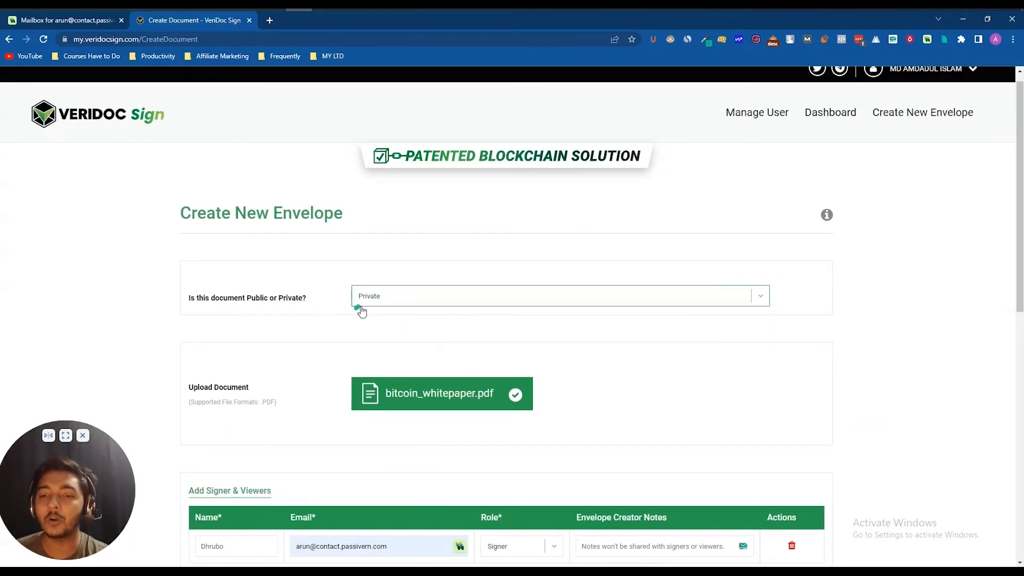
{"action": "scroll", "coordinate": [357, 307], "scroll_direction": "down", "scroll_amount": 2}
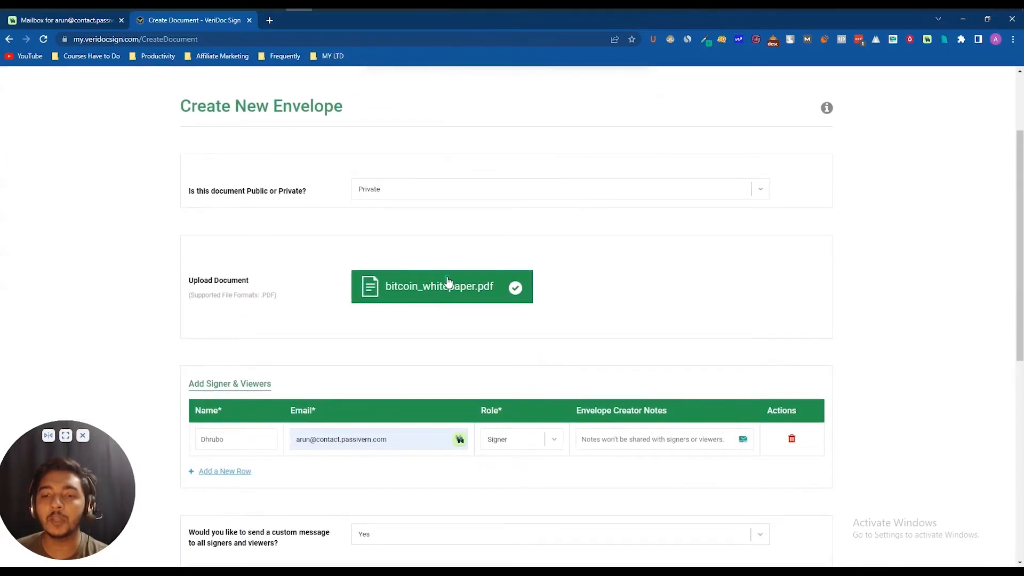
{"action": "scroll", "coordinate": [416, 294], "scroll_direction": "down", "scroll_amount": 3}
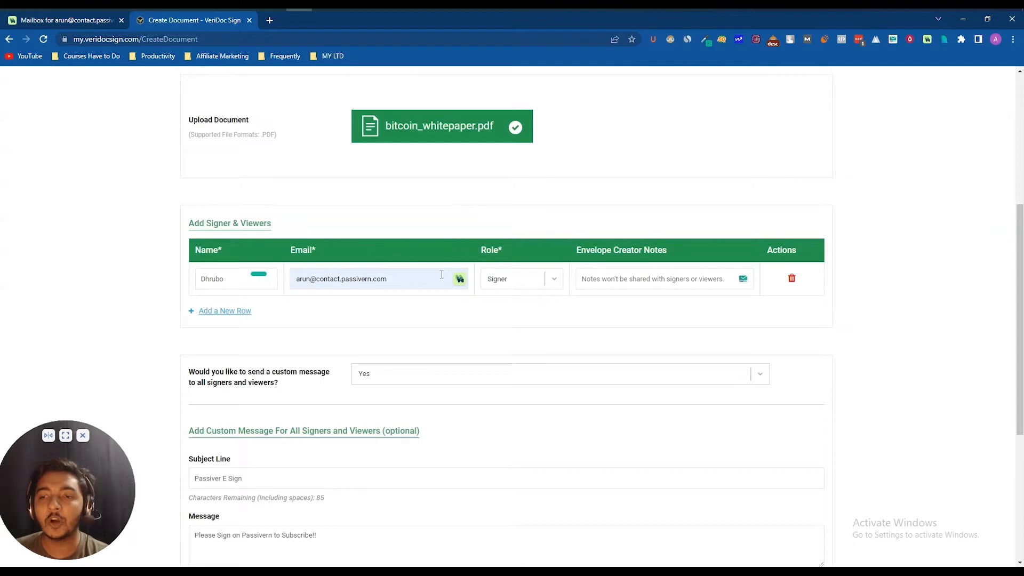
{"action": "scroll", "coordinate": [522, 299], "scroll_direction": "down", "scroll_amount": 3}
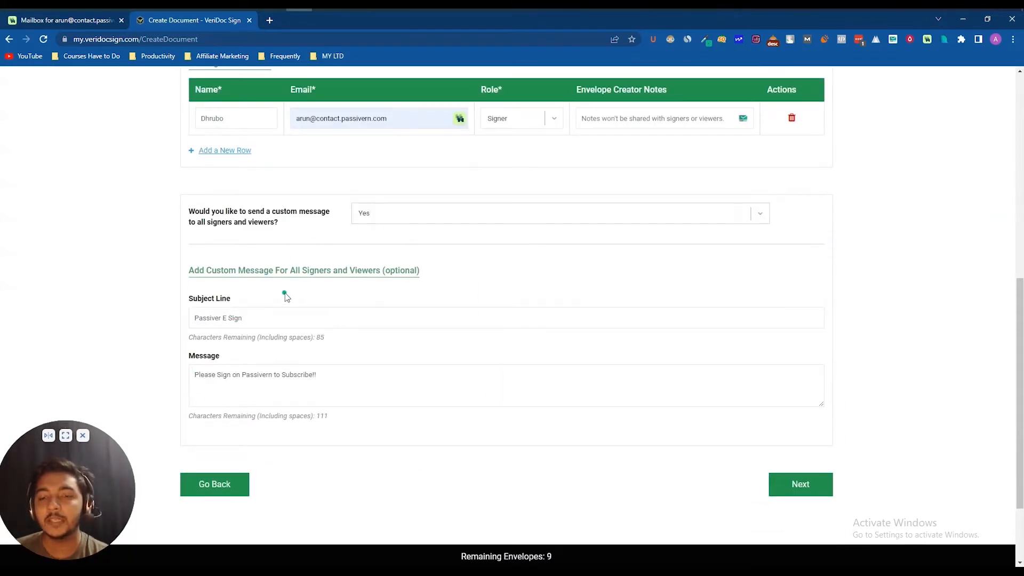
Continue to the QR code and signature placement stage and go through the uploaded PDF to its last page
{"action": "left_click", "coordinate": [829, 493]}
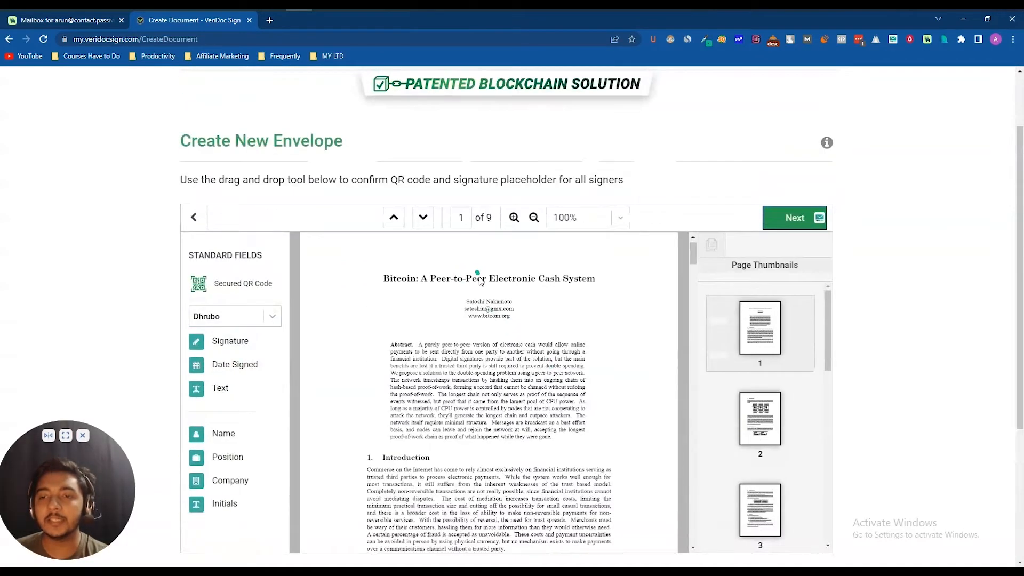
{"action": "scroll", "coordinate": [495, 350], "scroll_direction": "down", "scroll_amount": 3}
{"action": "scroll", "coordinate": [494, 351], "scroll_direction": "down", "scroll_amount": 10}
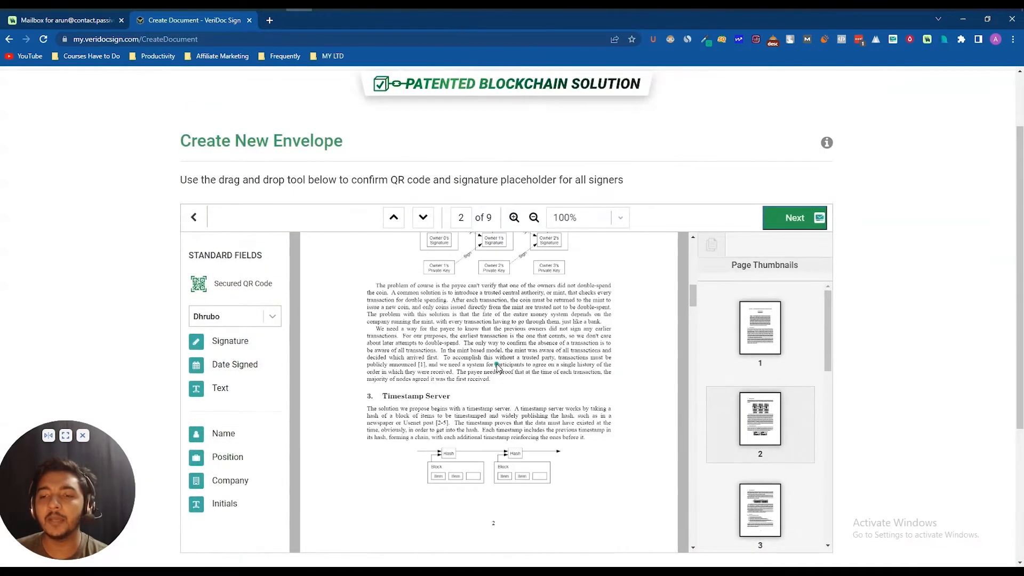
{"action": "scroll", "coordinate": [497, 369], "scroll_direction": "down", "scroll_amount": 10}
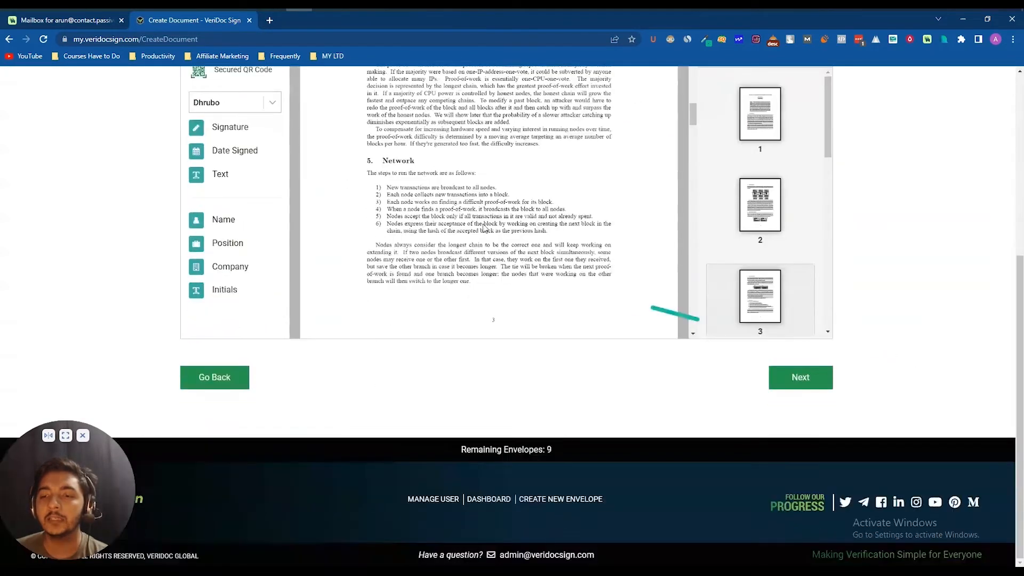
{"action": "scroll", "coordinate": [914, 258], "scroll_direction": "up", "scroll_amount": 5}
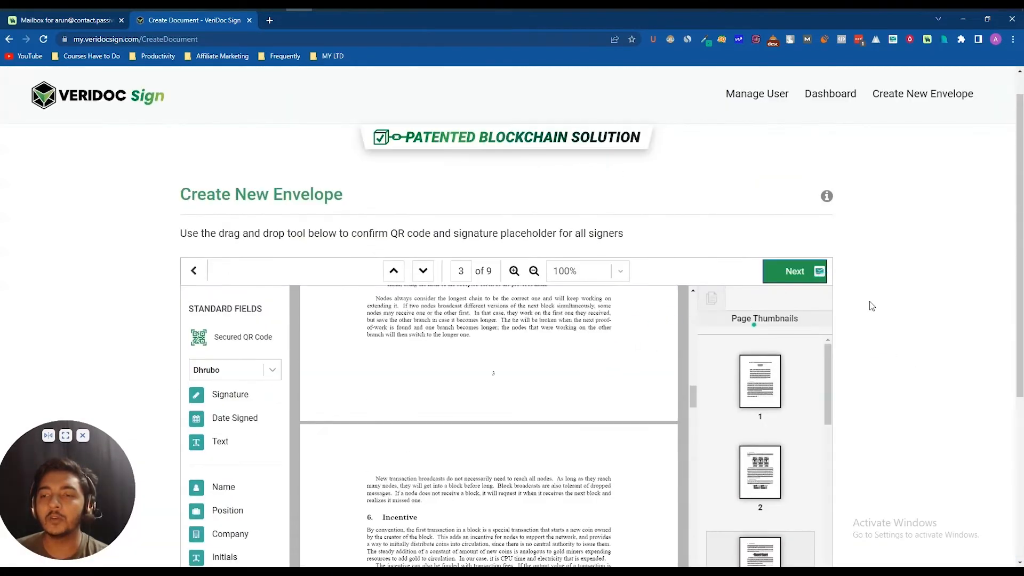
{"action": "scroll", "coordinate": [921, 295], "scroll_direction": "down", "scroll_amount": 2}
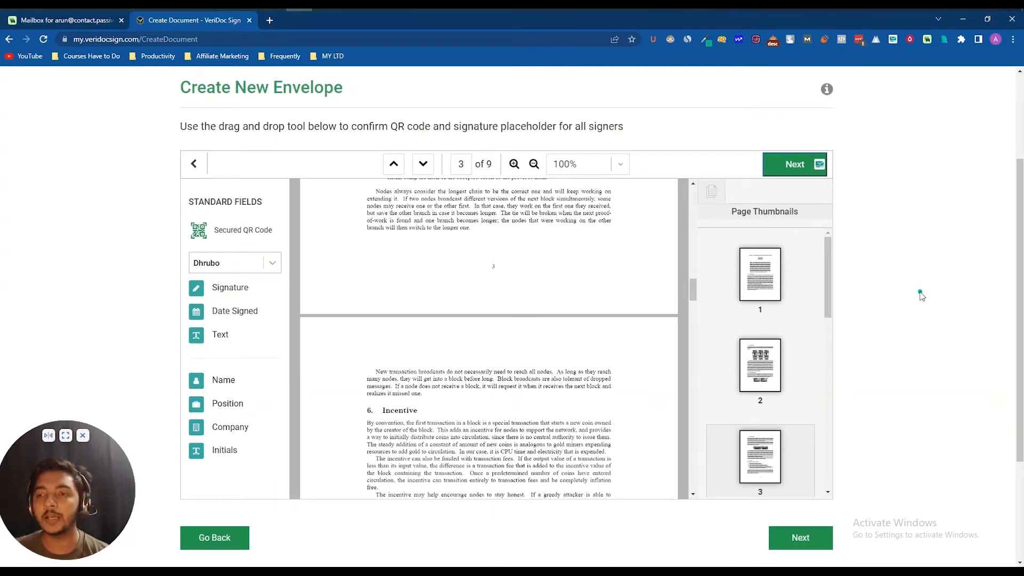
{"action": "scroll", "coordinate": [594, 298], "scroll_direction": "down", "scroll_amount": 20}
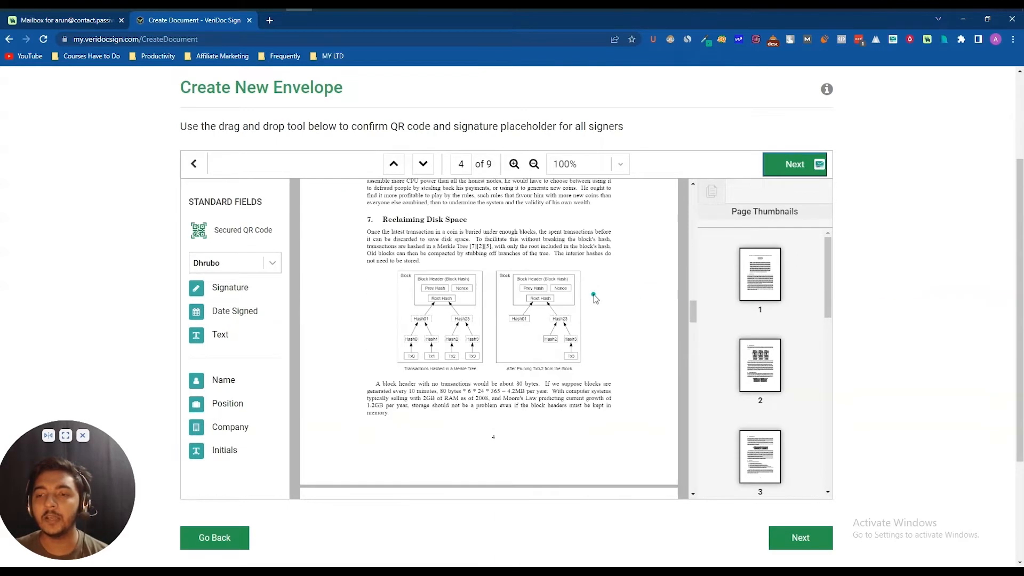
{"action": "scroll", "coordinate": [594, 298], "scroll_direction": "down", "scroll_amount": 5}
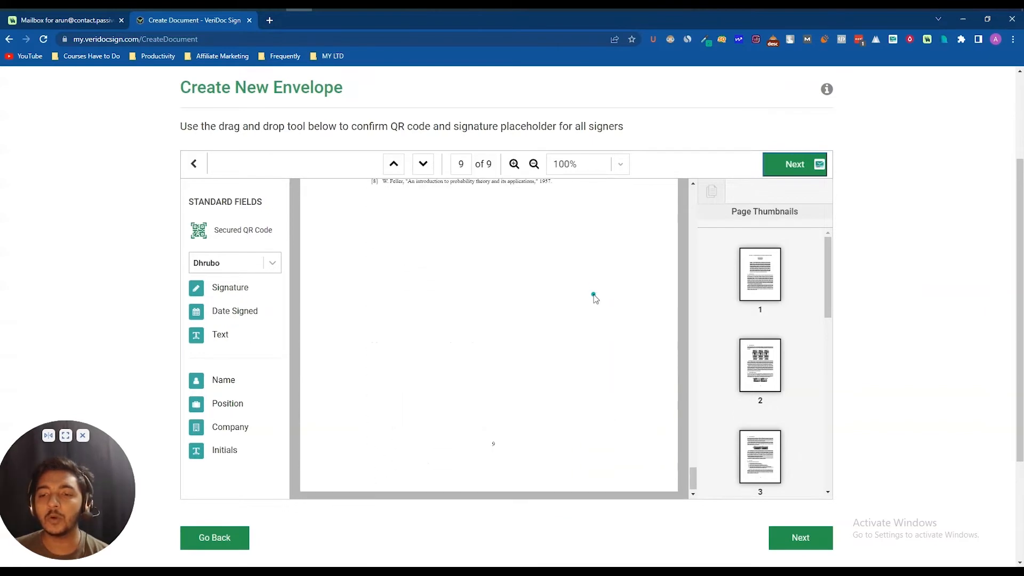
Place a secured QR code in the blank area below the references on page 9 and enlarge it to about twice its size
{"action": "scroll", "coordinate": [594, 298], "scroll_direction": "up", "scroll_amount": 12}
{"action": "scroll", "coordinate": [595, 298], "scroll_direction": "down", "scroll_amount": 15}
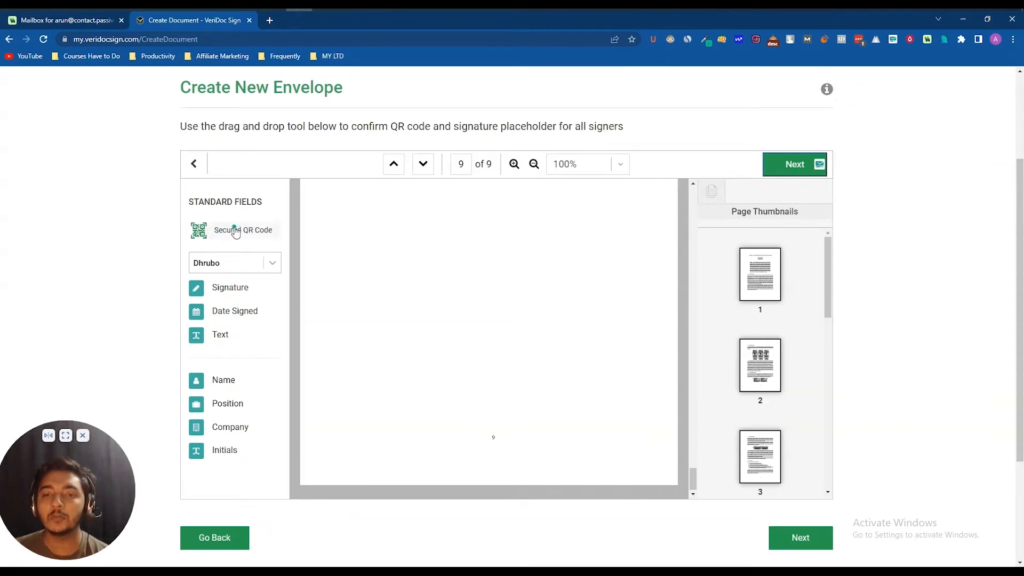
{"action": "left_click_drag", "start_coordinate": [236, 233], "coordinate": [593, 218]}
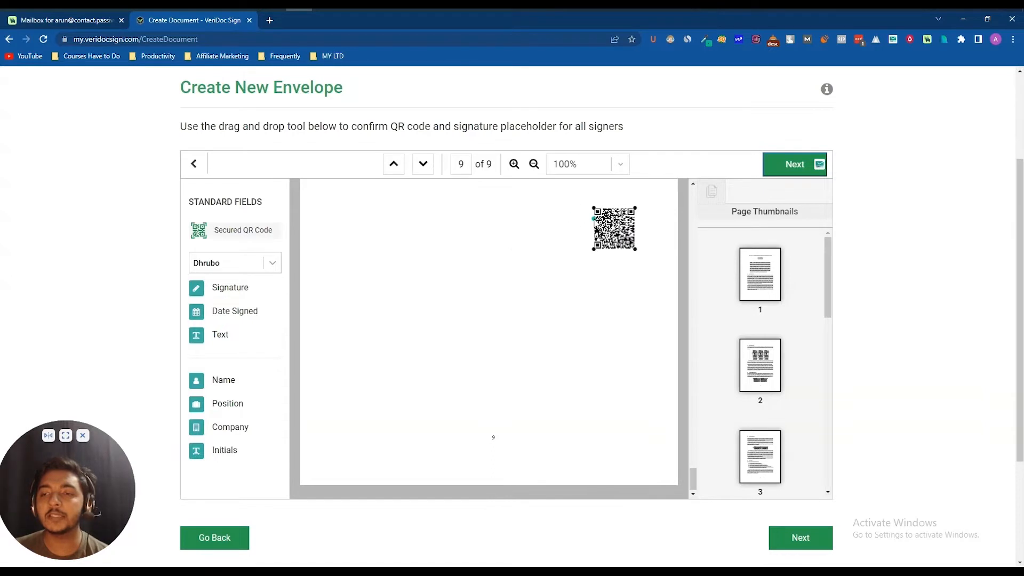
{"action": "scroll", "coordinate": [562, 298], "scroll_direction": "up", "scroll_amount": 2}
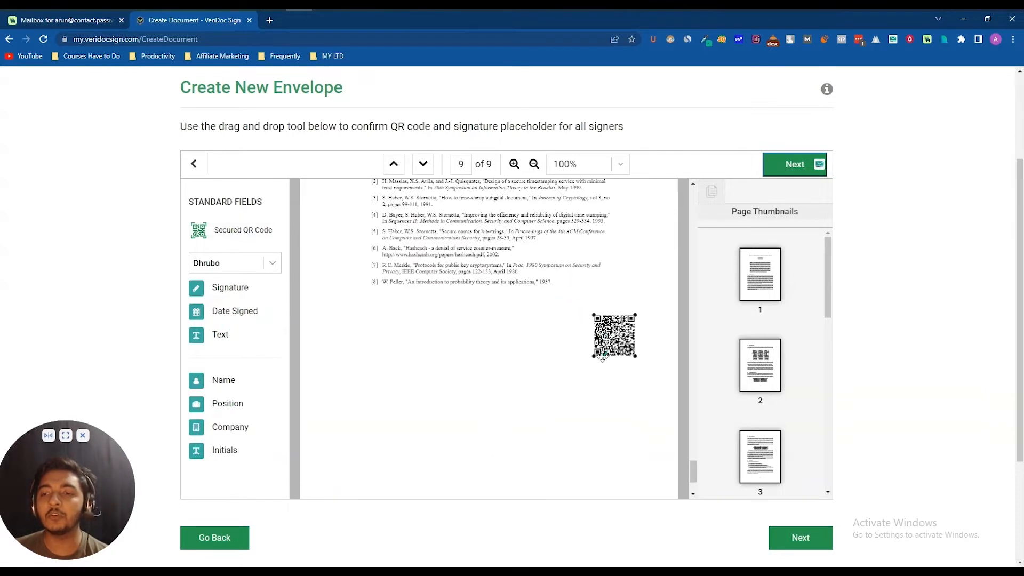
{"action": "left_click_drag", "start_coordinate": [594, 355], "coordinate": [547, 403]}
{"action": "left_click_drag", "start_coordinate": [596, 363], "coordinate": [614, 363]}
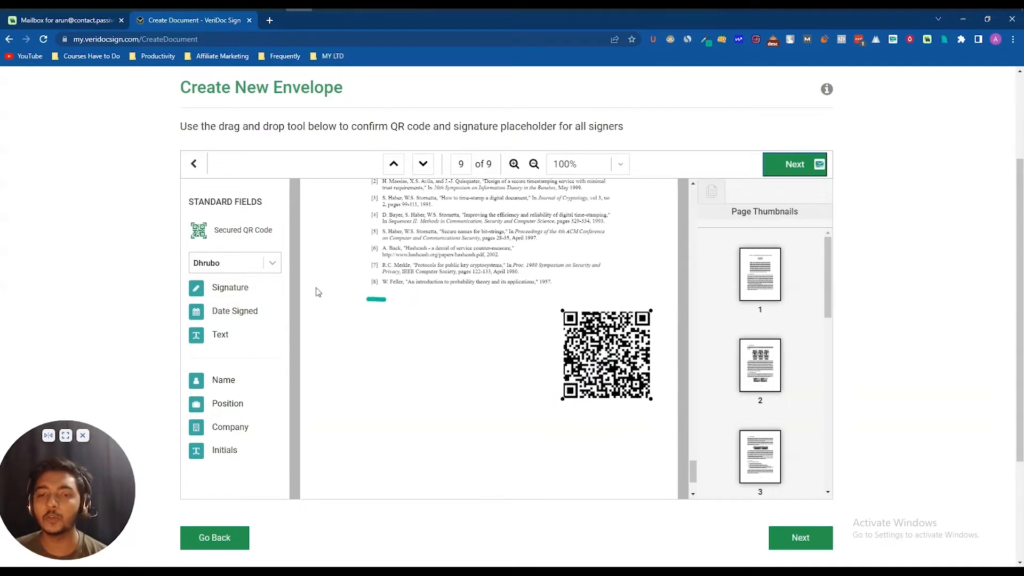
Add Signature, Date Signed and Text fields for the signer, stacked below the references on page 9, beside the QR code
{"action": "mouse_move", "coordinate": [230, 291]}
{"action": "left_mouse_down"}
{"action": "mouse_move", "coordinate": [352, 320]}
{"action": "mouse_move", "coordinate": [344, 336]}
{"action": "left_mouse_up"}
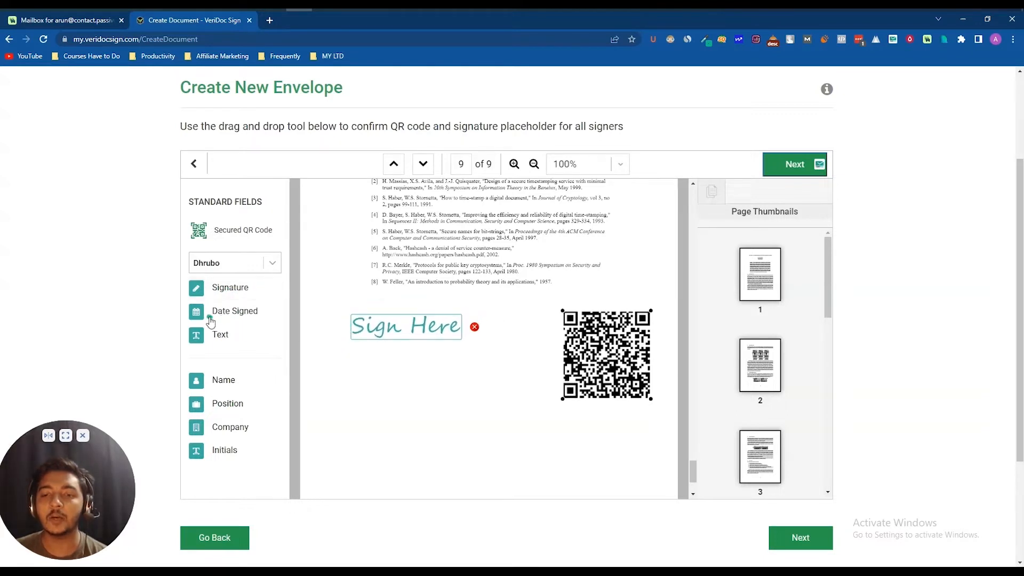
{"action": "left_click_drag", "start_coordinate": [224, 312], "coordinate": [353, 361]}
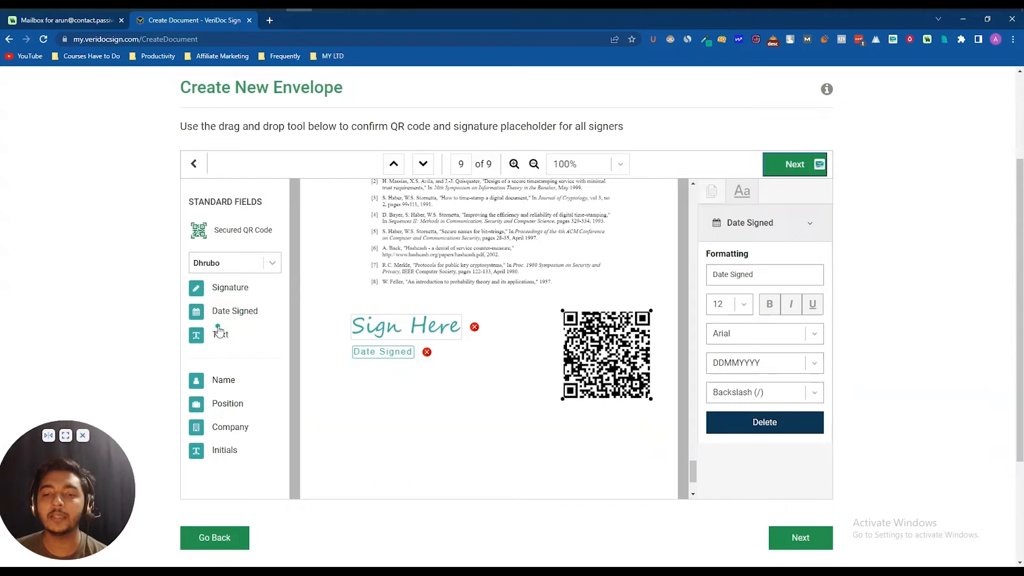
{"action": "left_click_drag", "start_coordinate": [220, 334], "coordinate": [354, 378]}
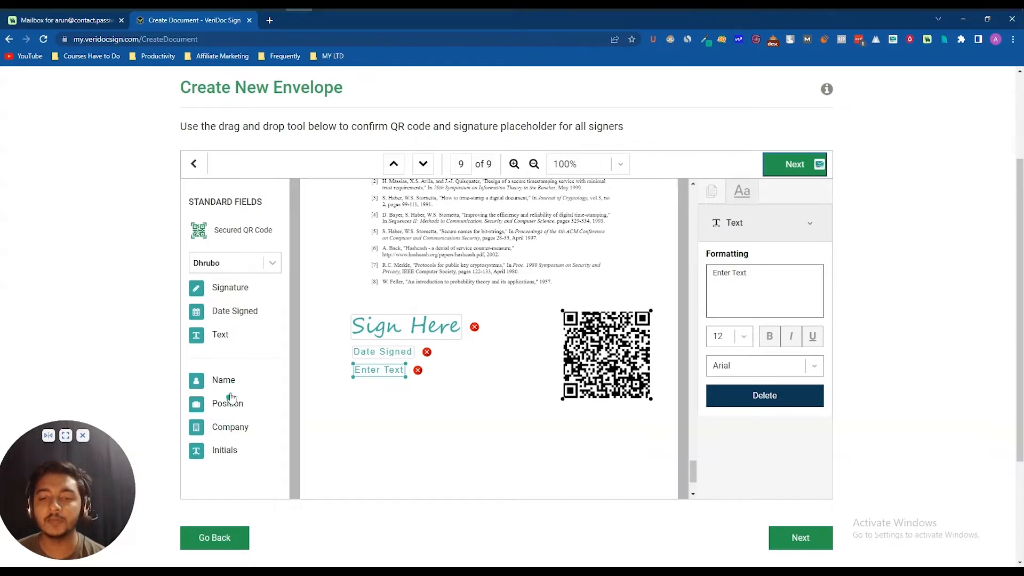
Add Name, Position and Company fields for the signer, stacked below the QR code on page 9
{"action": "left_click_drag", "start_coordinate": [224, 380], "coordinate": [501, 443]}
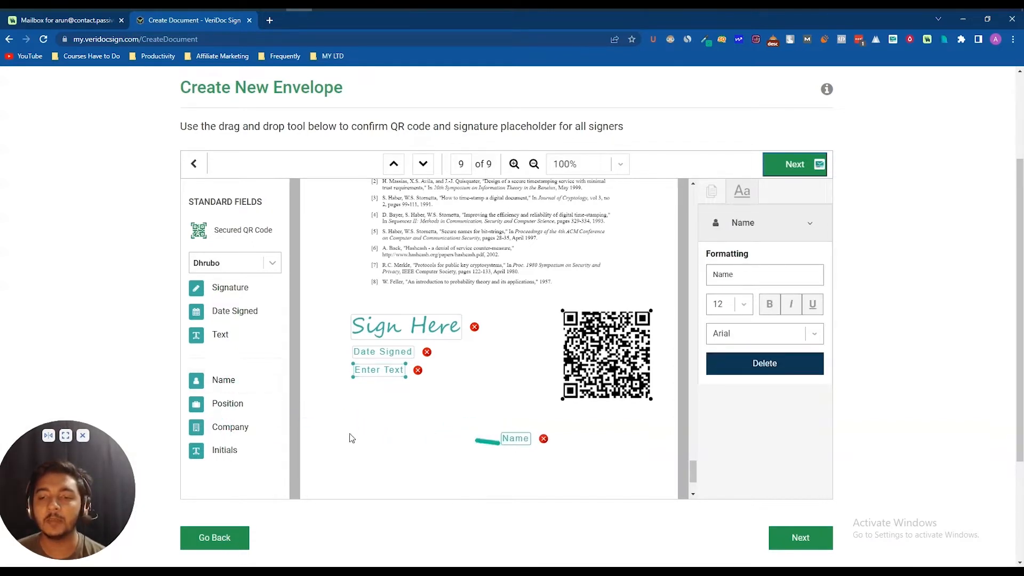
{"action": "left_click_drag", "start_coordinate": [228, 406], "coordinate": [503, 466]}
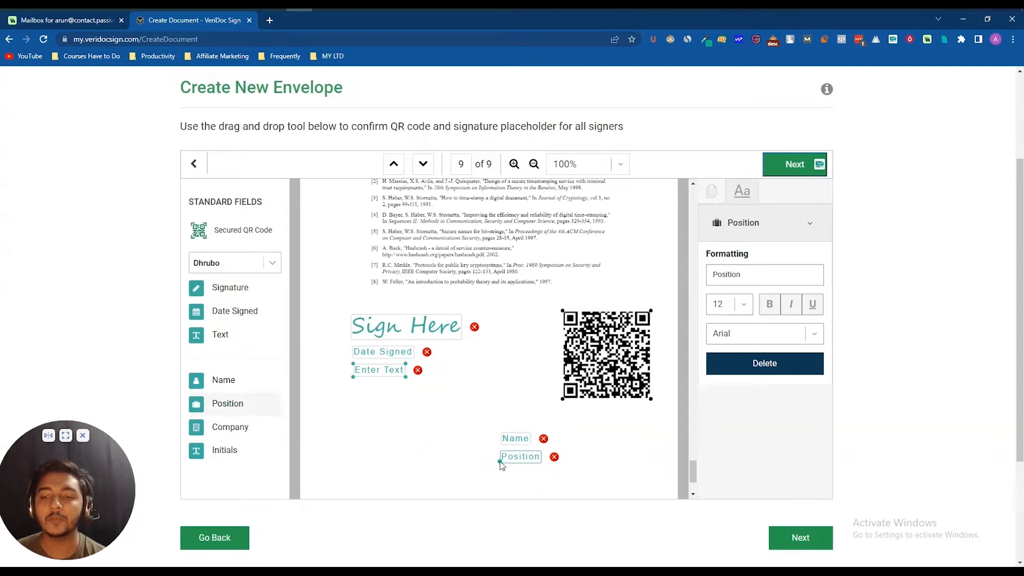
{"action": "left_click_drag", "start_coordinate": [238, 425], "coordinate": [504, 481]}
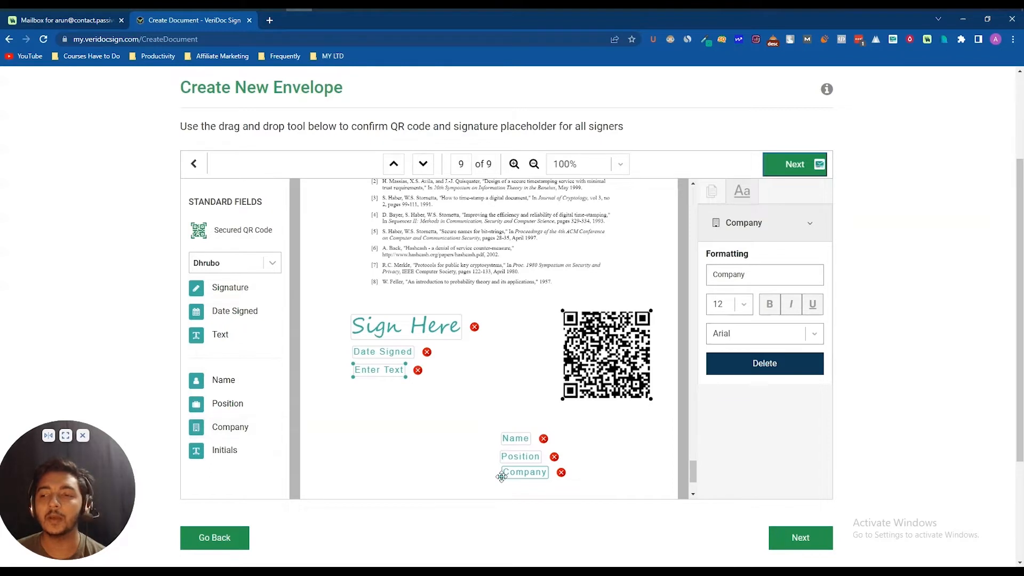
Inspect the Date Signed field's date format and separator options without changing them
{"action": "left_click", "coordinate": [382, 351]}
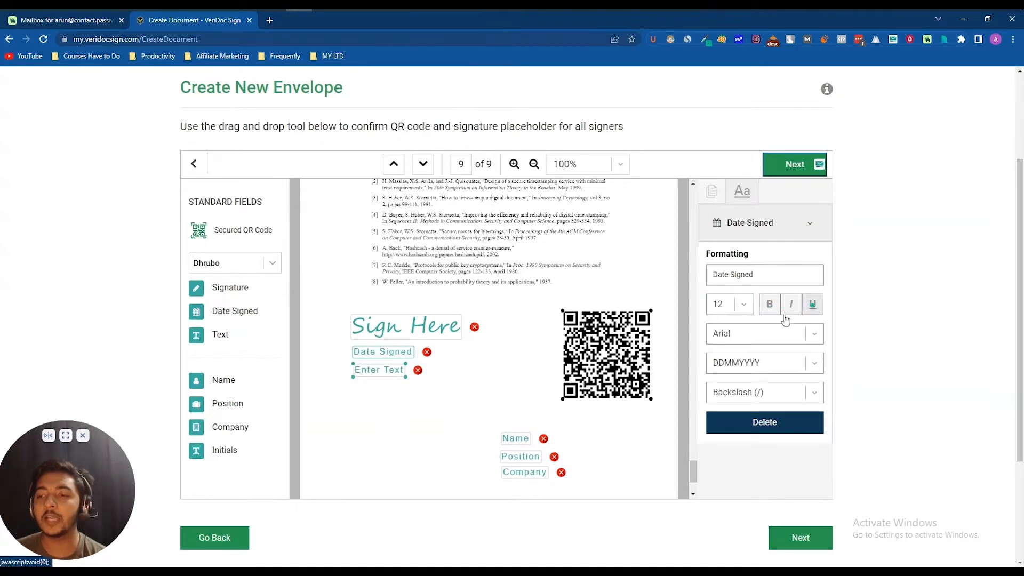
{"action": "left_click", "coordinate": [734, 369]}
{"action": "left_click", "coordinate": [734, 369]}
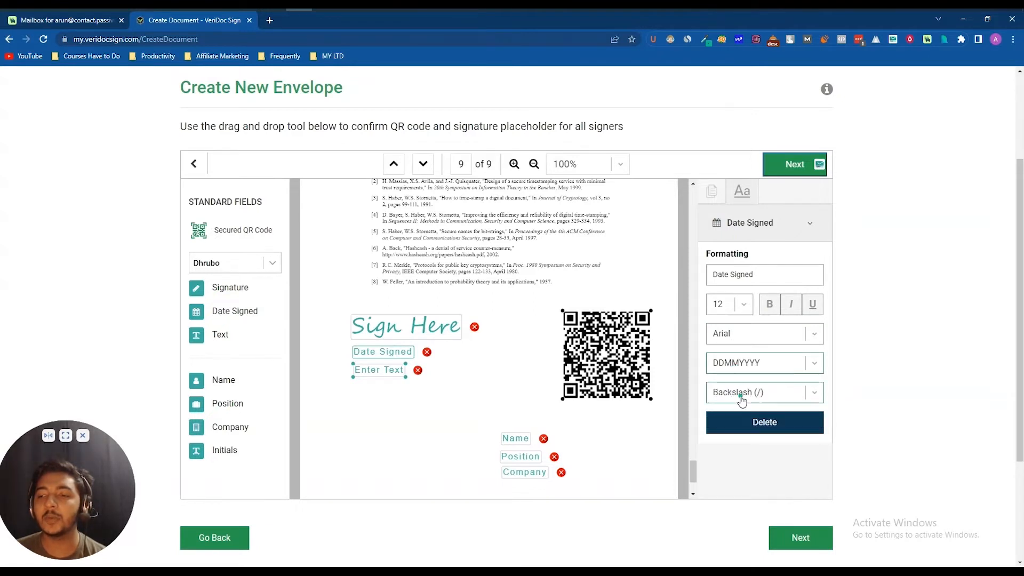
{"action": "left_click", "coordinate": [736, 394]}
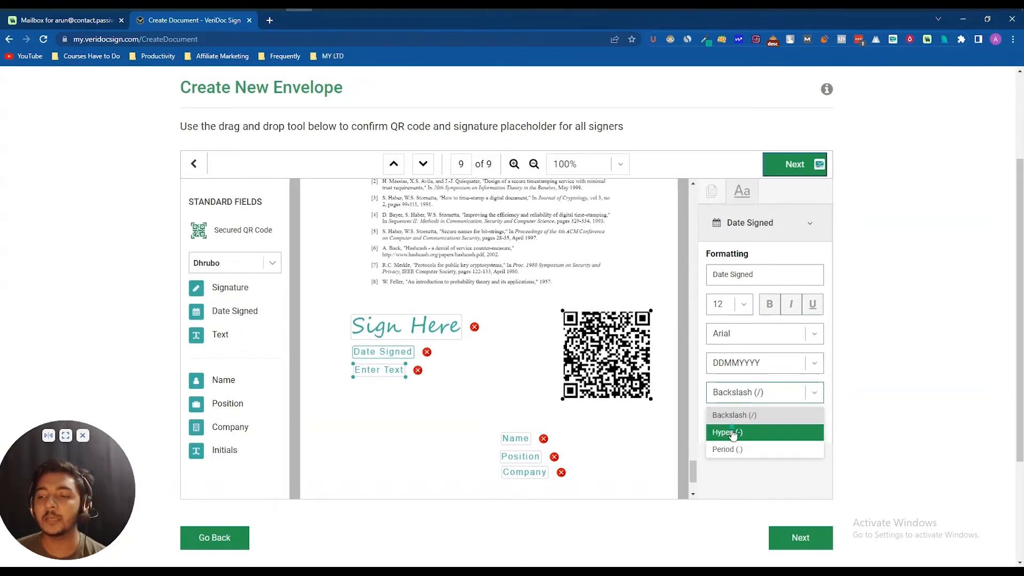
{"action": "left_click", "coordinate": [865, 403]}
Set the content of the text field below the date to "Thank You"
{"action": "left_click", "coordinate": [386, 375]}
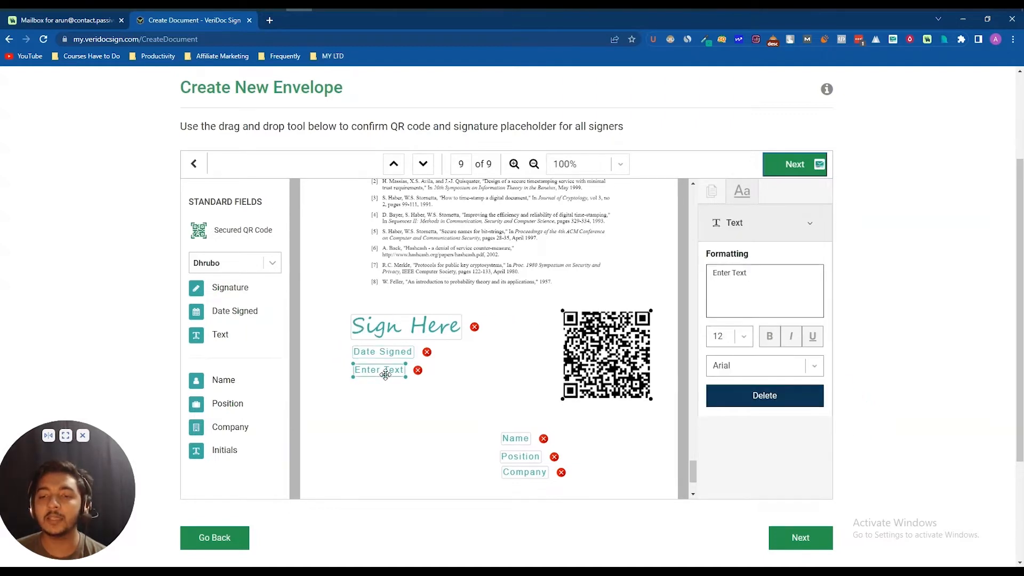
{"action": "left_click", "coordinate": [765, 277]}
{"action": "triple_click", "coordinate": [765, 276]}
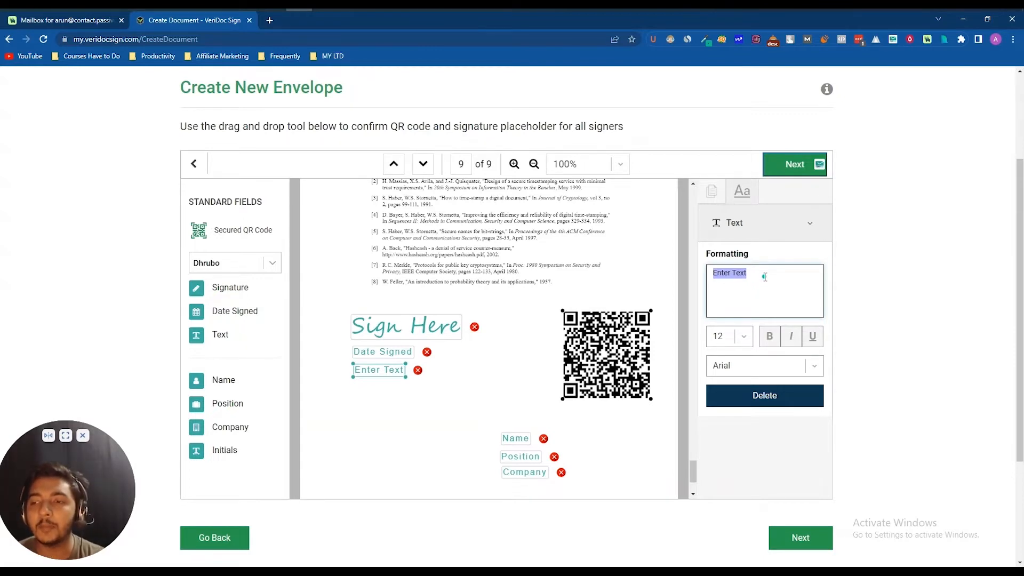
{"action": "type", "text": "Thank You"}
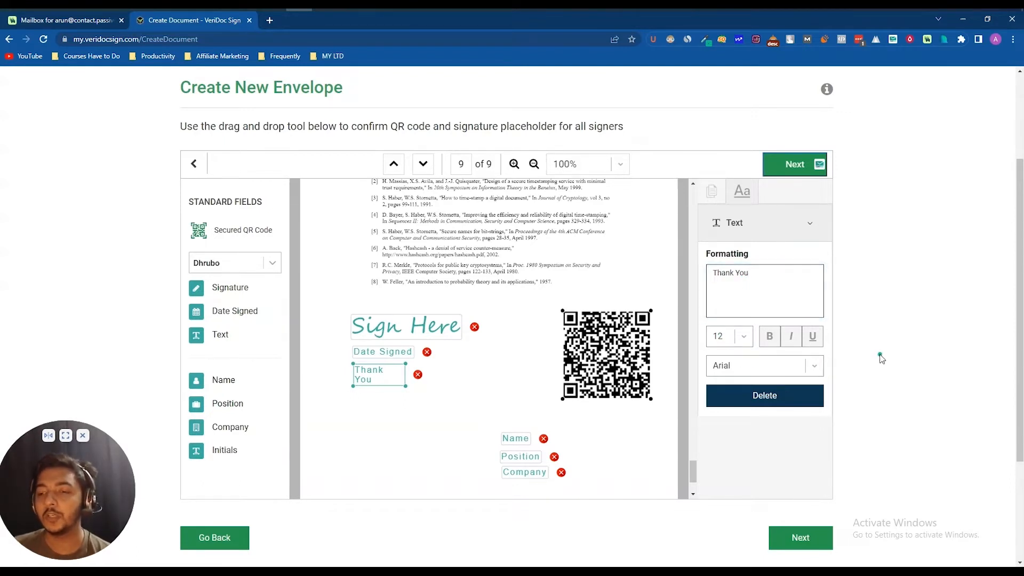
Check the formatting options of the Name, Position and Company fields, and nudge the QR code slightly upward
{"action": "left_click", "coordinate": [516, 438]}
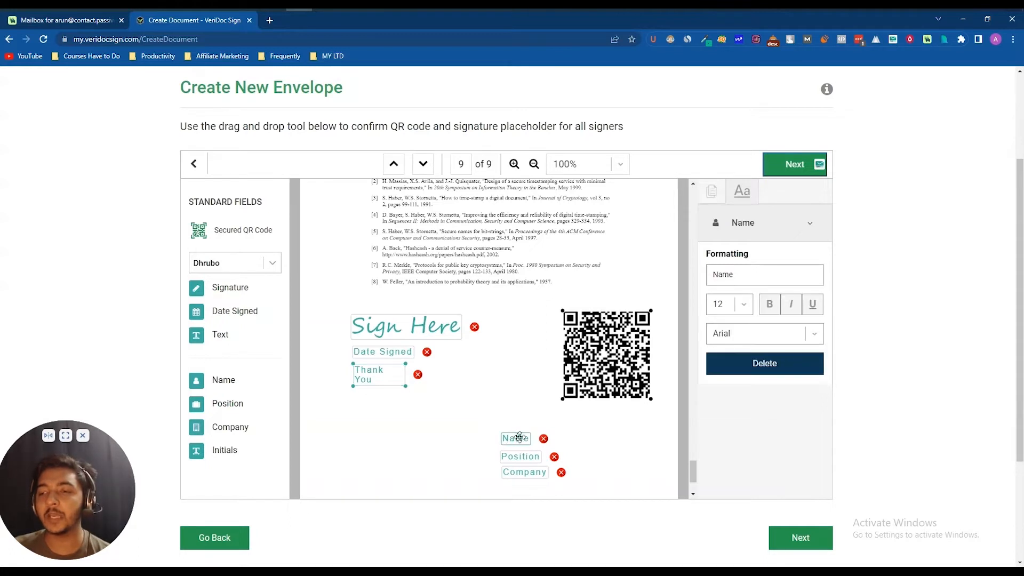
{"action": "left_click", "coordinate": [515, 458]}
{"action": "left_click", "coordinate": [522, 475]}
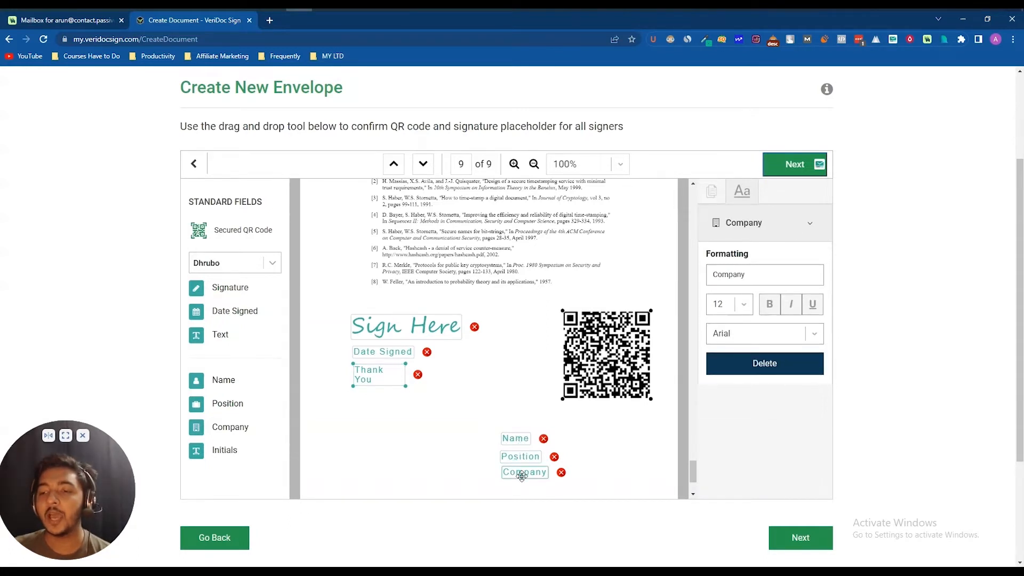
{"action": "mouse_move", "coordinate": [614, 368]}
{"action": "left_mouse_down"}
{"action": "mouse_move", "coordinate": [591, 361]}
{"action": "mouse_move", "coordinate": [609, 362]}
{"action": "left_mouse_up"}
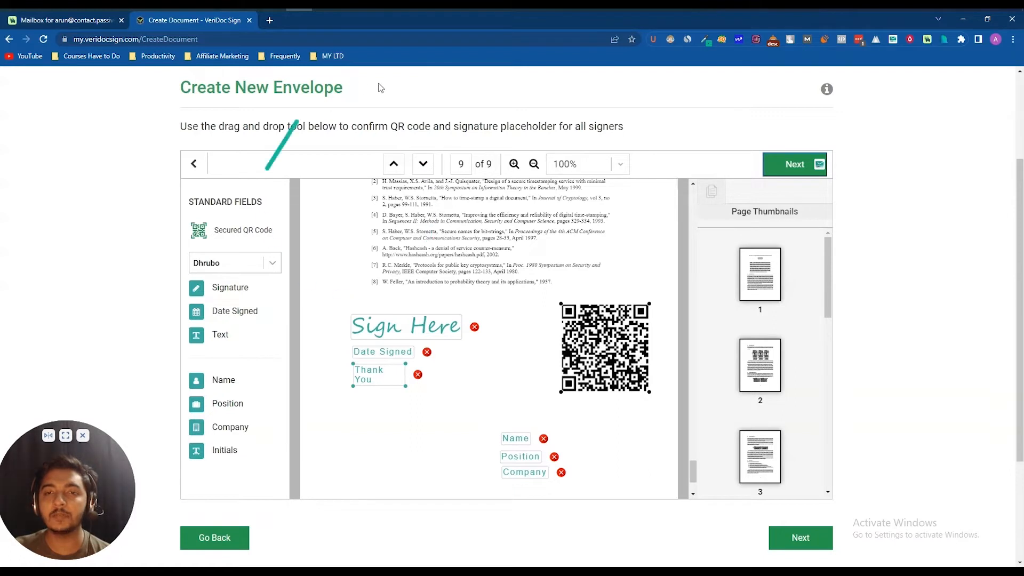
Finish the field placement, submit the envelope to its signers and read the sending confirmation
{"action": "left_click", "coordinate": [783, 173]}
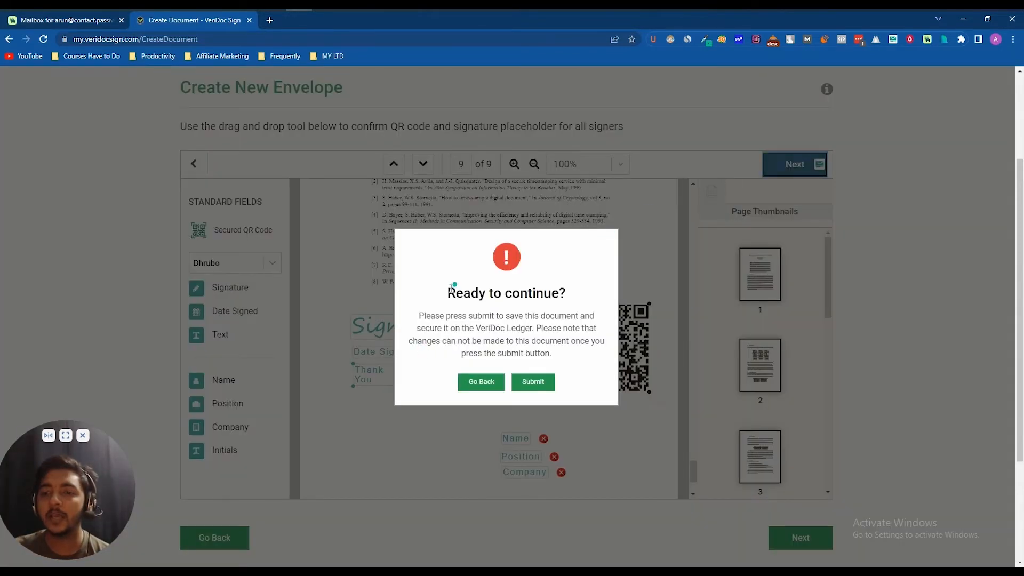
{"action": "left_click_drag", "start_coordinate": [449, 289], "coordinate": [556, 292]}
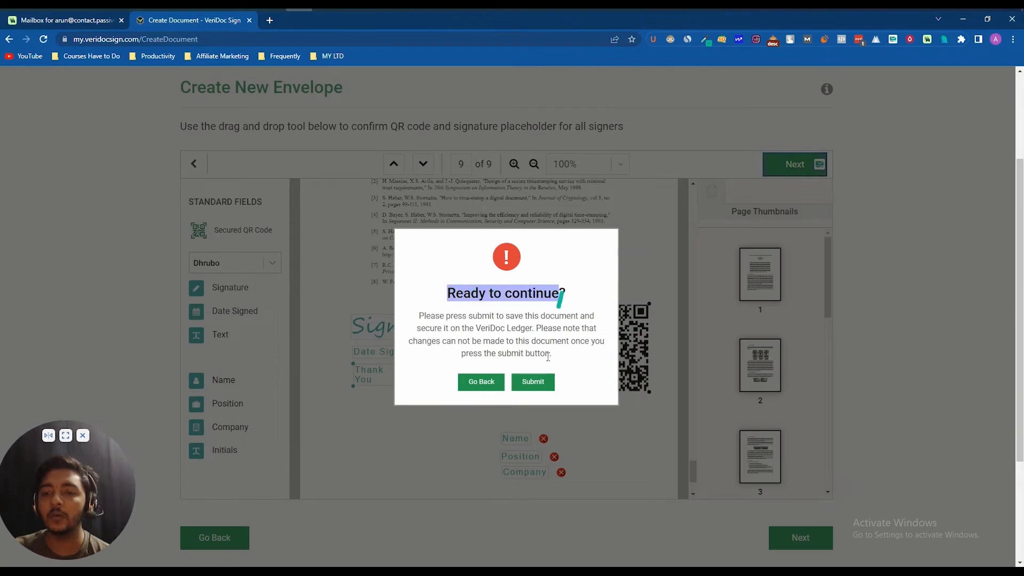
{"action": "left_click", "coordinate": [534, 382]}
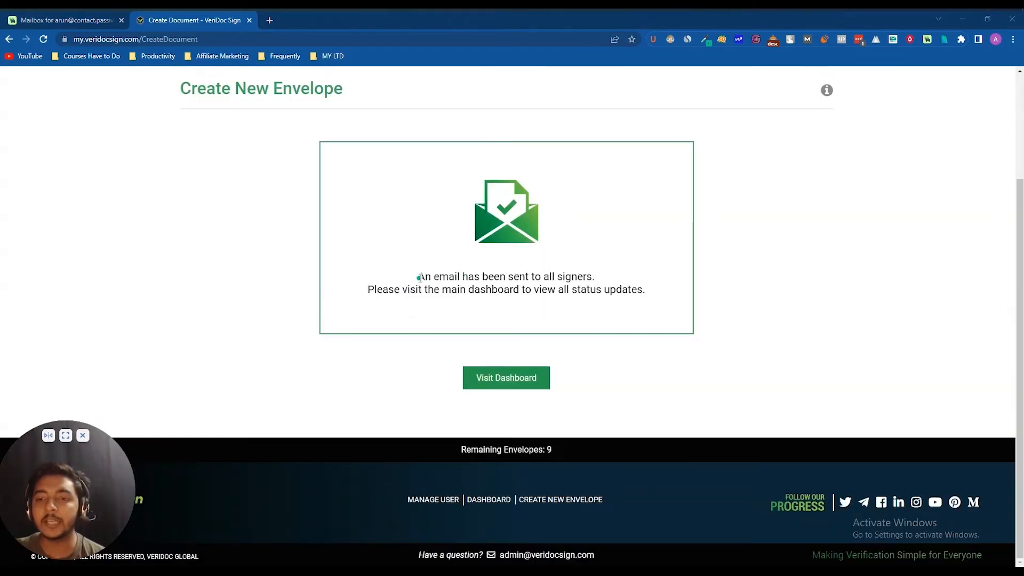
{"action": "left_click_drag", "start_coordinate": [420, 277], "coordinate": [599, 280]}
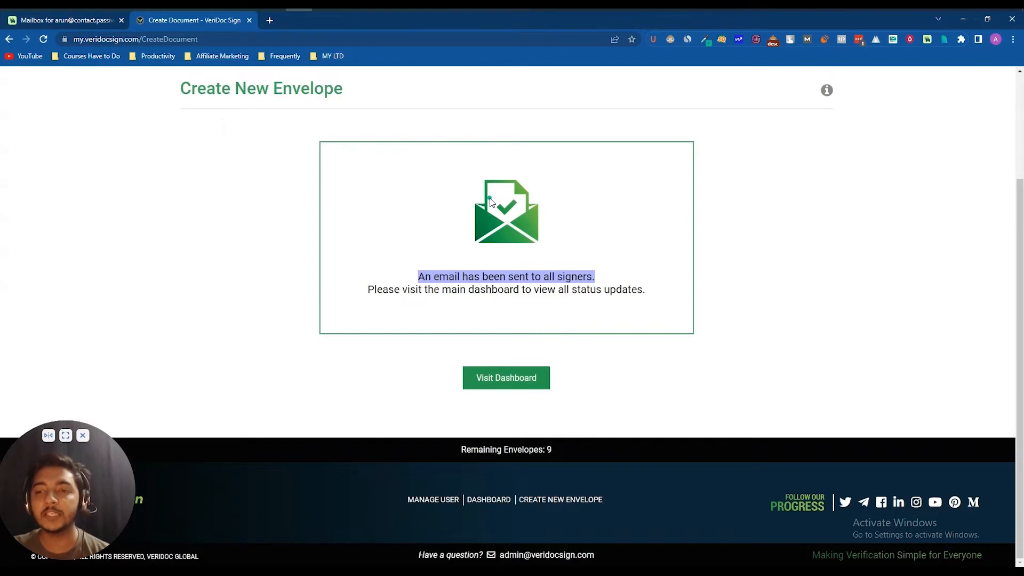
Switch to the Paced Email mailbox and open the "Passiver E Sign" message from VeriDoc Sign
{"action": "left_click", "coordinate": [79, 21]}
{"action": "left_click", "coordinate": [266, 119]}
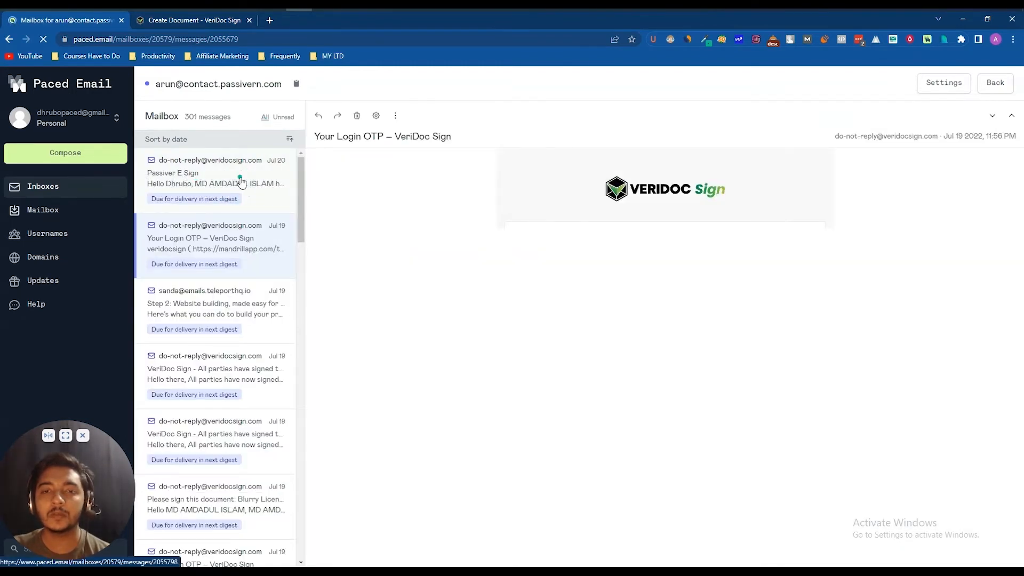
{"action": "left_click", "coordinate": [208, 178]}
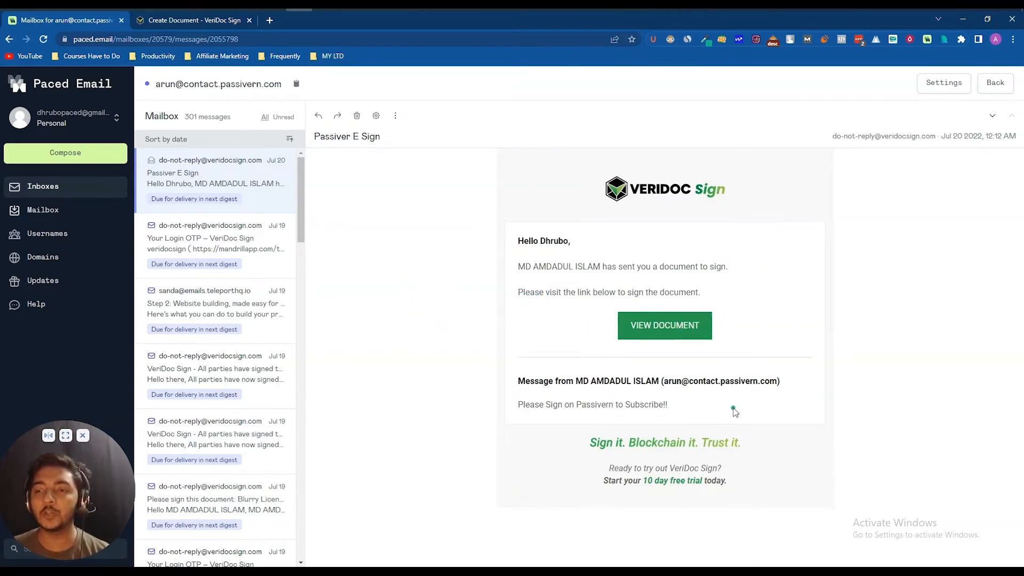
Open the document from the signing email, skim its first pages and continue to the signature creation form
{"action": "left_click", "coordinate": [666, 332]}
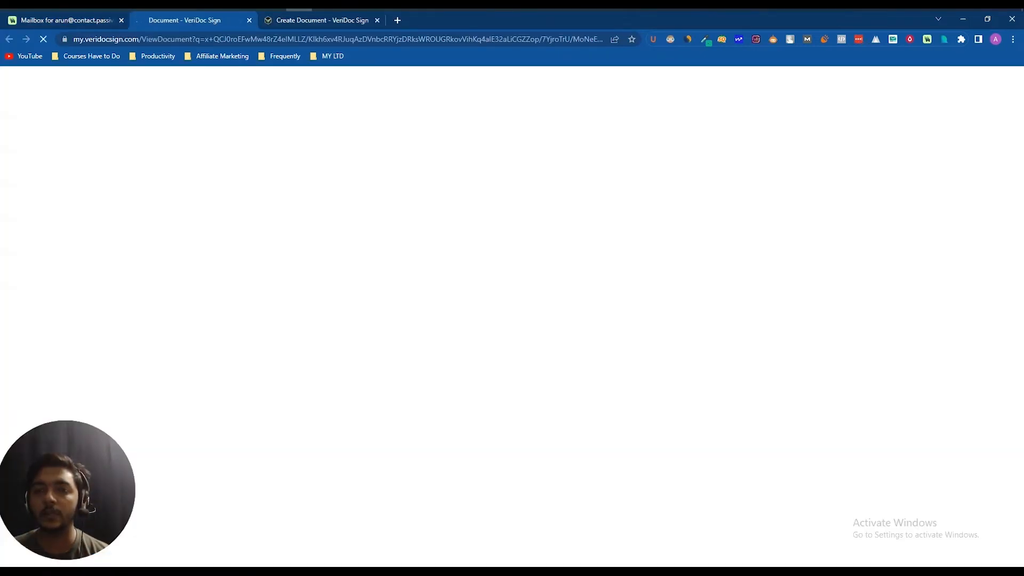
{"action": "scroll", "coordinate": [601, 291], "scroll_direction": "down", "scroll_amount": 2}
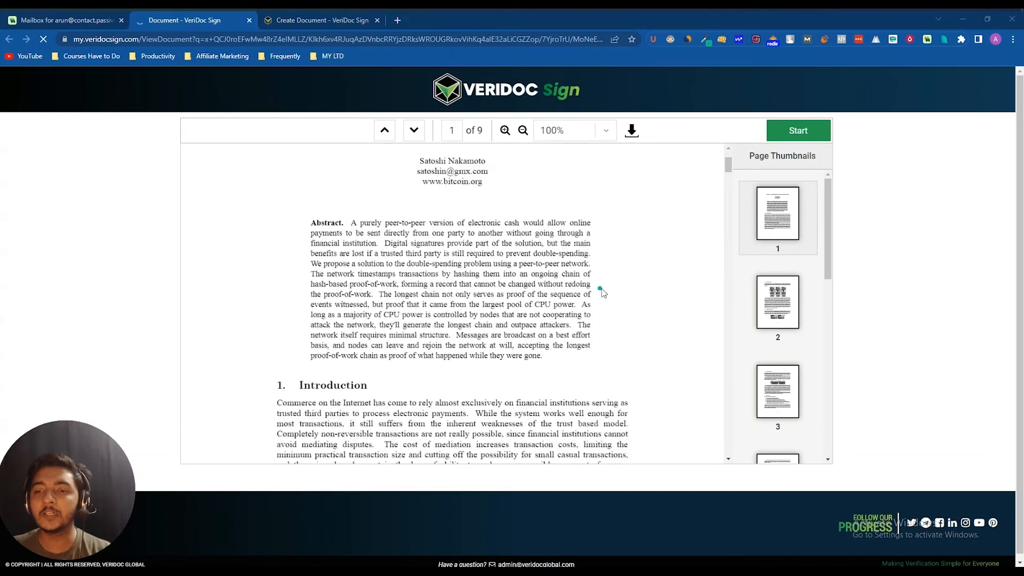
{"action": "scroll", "coordinate": [536, 313], "scroll_direction": "down", "scroll_amount": 5}
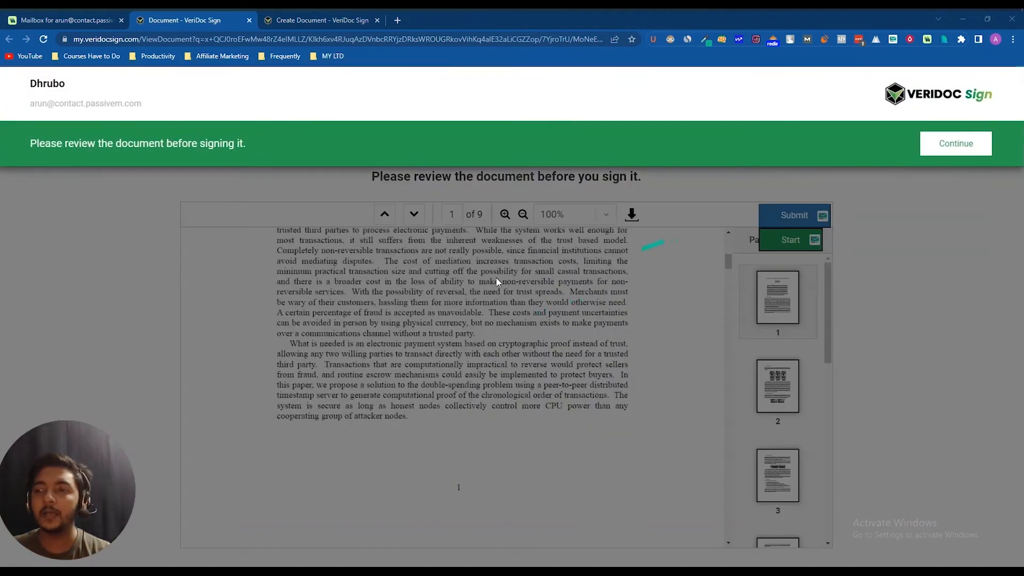
{"action": "left_click", "coordinate": [954, 141]}
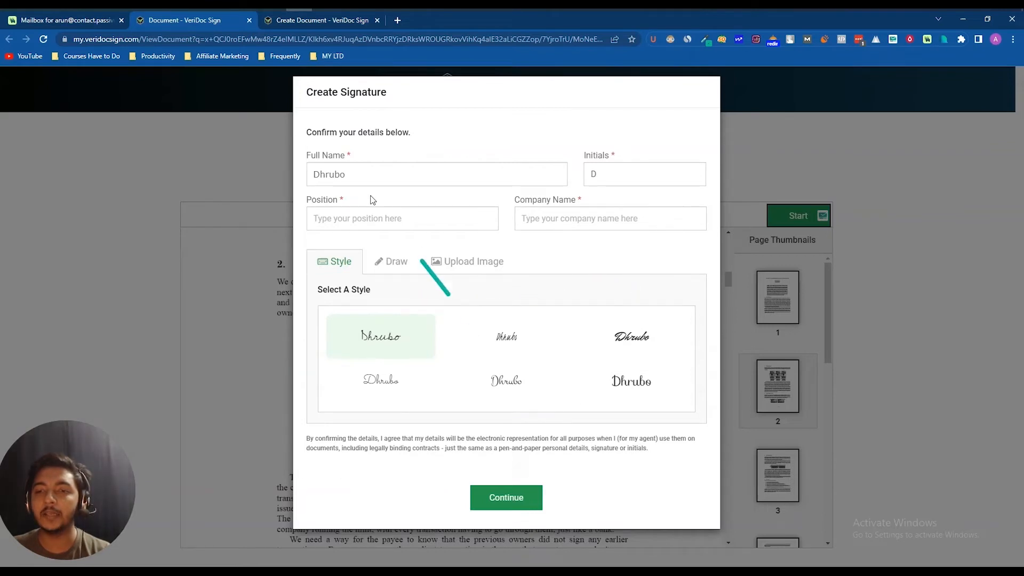
Check the signer's full name and initials, and fill in the position as CEO and the company name as Passivern
{"action": "double_click", "coordinate": [364, 175]}
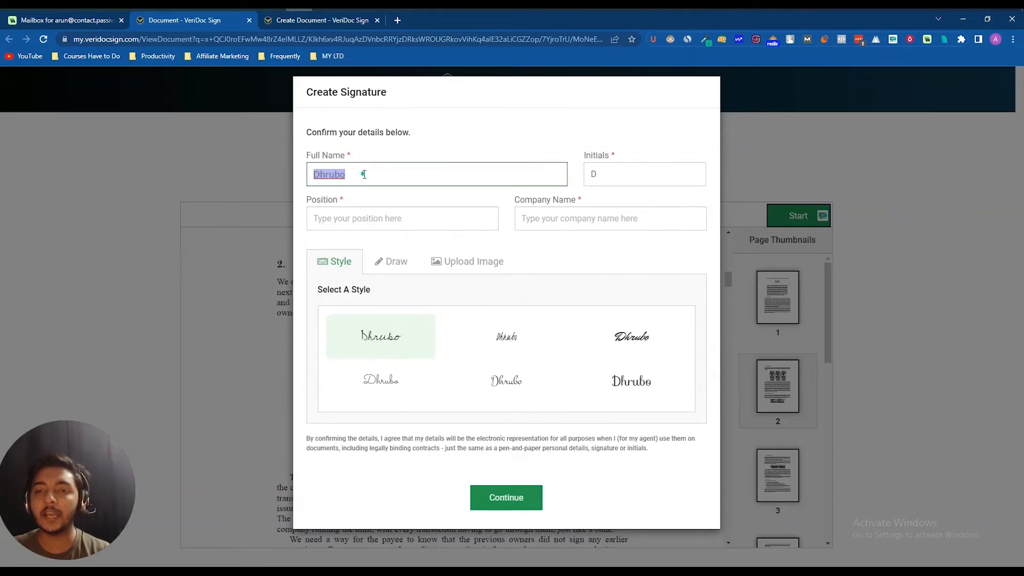
{"action": "left_click", "coordinate": [601, 178]}
{"action": "left_click", "coordinate": [366, 222]}
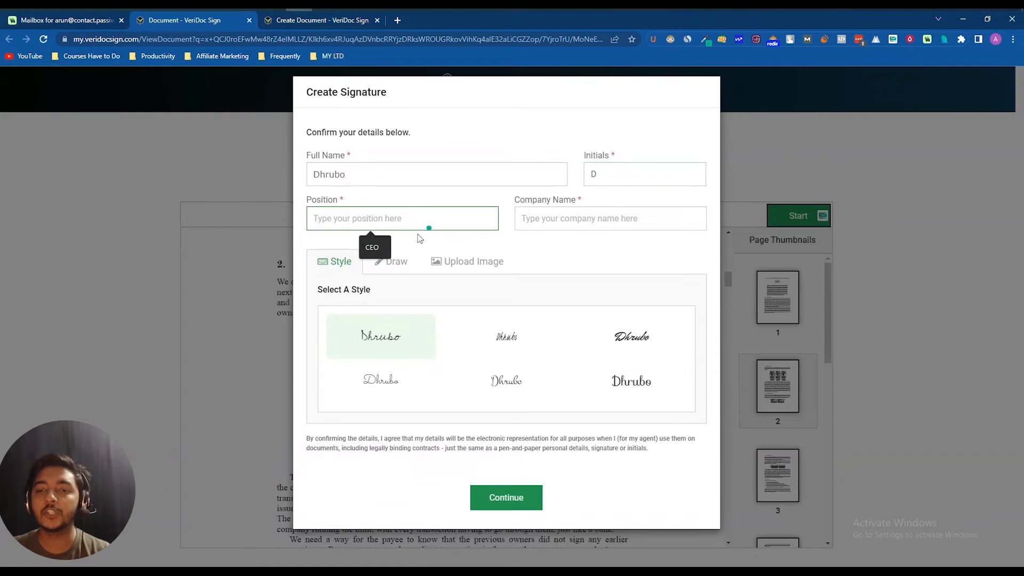
{"action": "left_click", "coordinate": [375, 247]}
{"action": "left_click", "coordinate": [518, 219]}
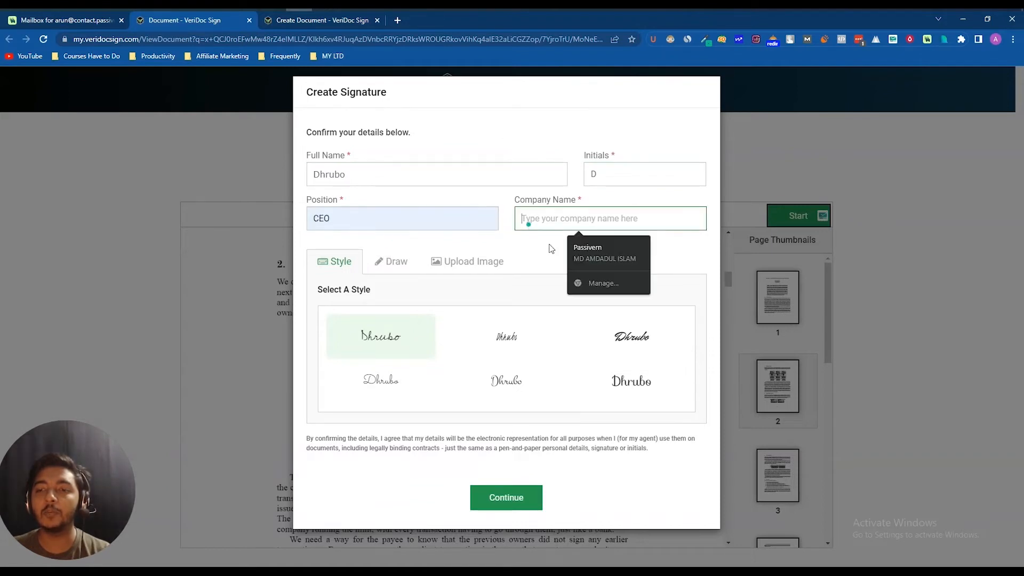
{"action": "left_click", "coordinate": [586, 248]}
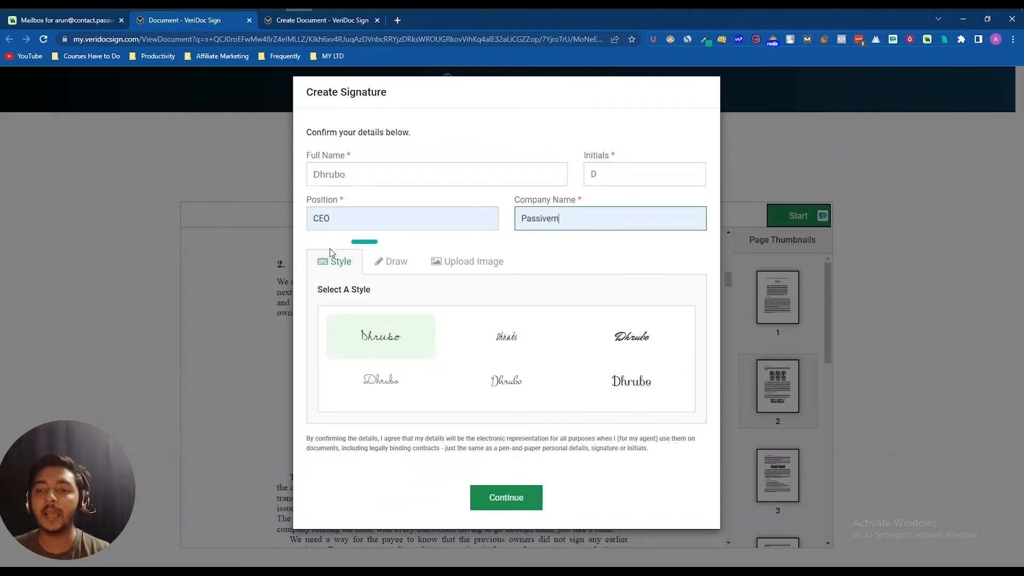
Try several of the offered signature styles and select the last one in the second row
{"action": "left_click", "coordinate": [375, 390]}
{"action": "left_click", "coordinate": [491, 356]}
{"action": "left_click", "coordinate": [511, 388]}
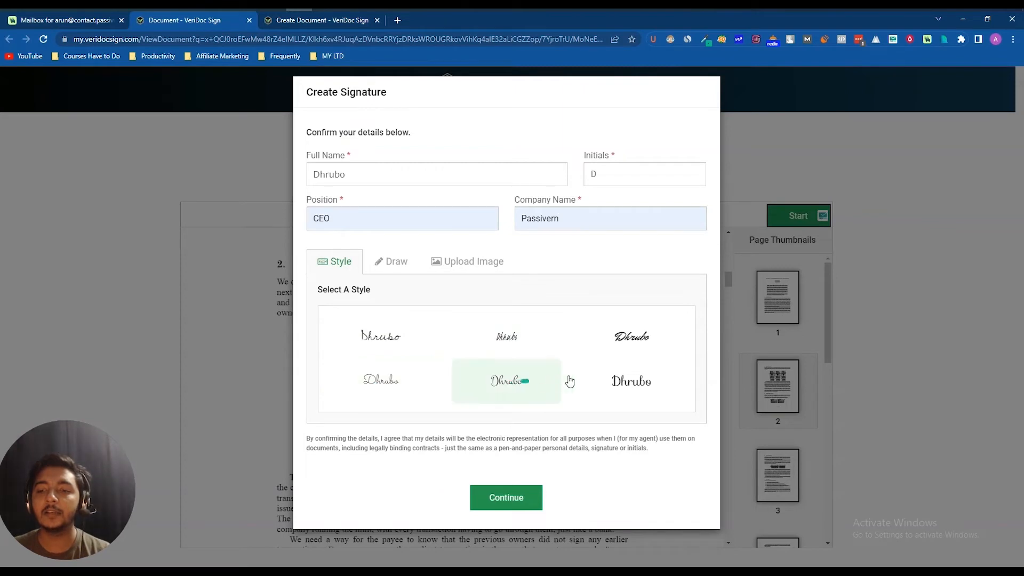
{"action": "left_click", "coordinate": [625, 341]}
{"action": "left_click", "coordinate": [632, 382]}
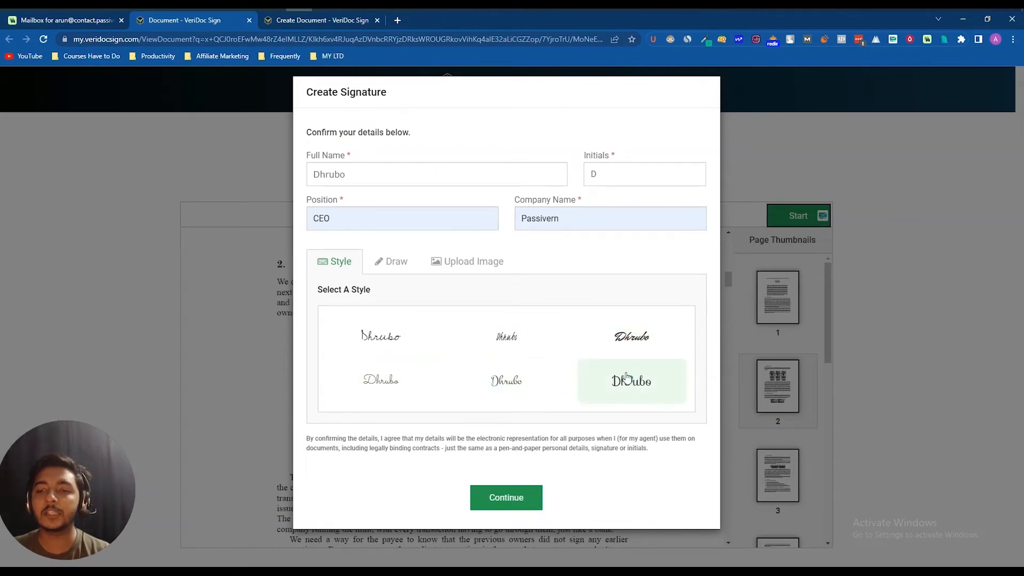
Look at the draw and image upload options, hand-draw the signer's first name as the signature and continue to the document
{"action": "left_click", "coordinate": [397, 262]}
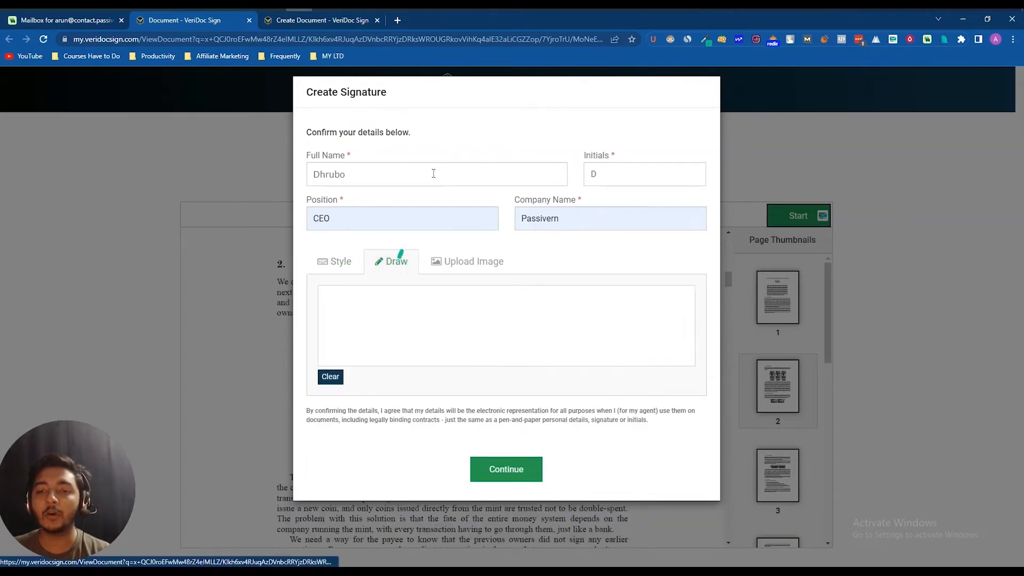
{"action": "left_click", "coordinate": [471, 264]}
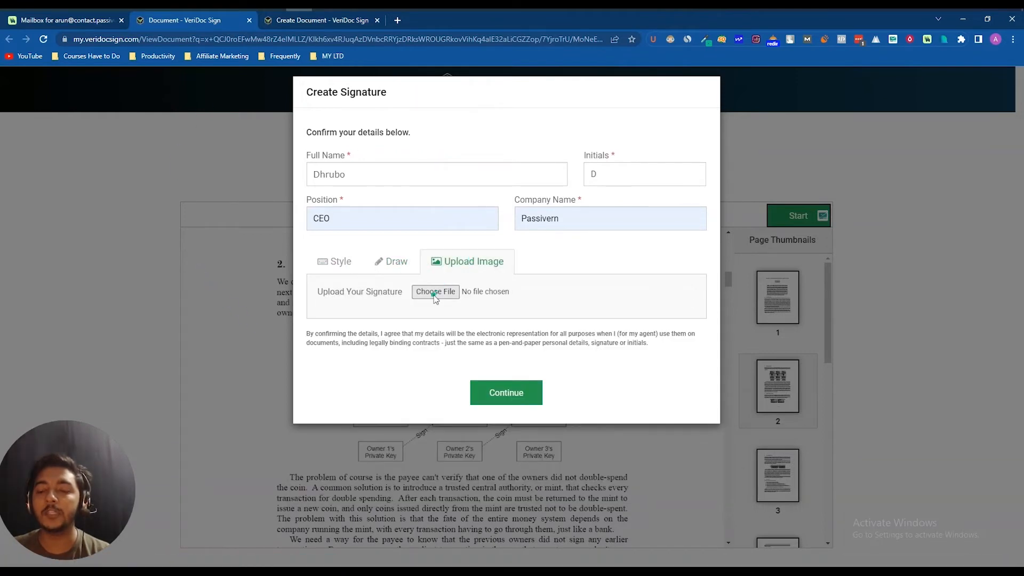
{"action": "left_click", "coordinate": [390, 261]}
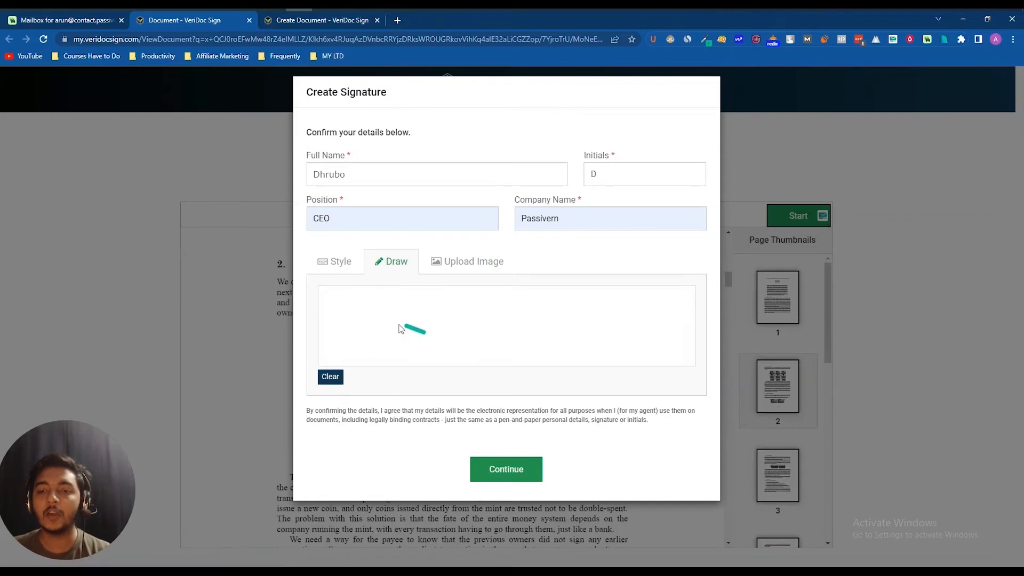
{"action": "left_click_drag", "start_coordinate": [390, 302], "coordinate": [397, 350]}
{"action": "mouse_move", "coordinate": [392, 303]}
{"action": "left_mouse_down"}
{"action": "mouse_move", "coordinate": [409, 312]}
{"action": "mouse_move", "coordinate": [404, 349]}
{"action": "left_mouse_up"}
{"action": "mouse_move", "coordinate": [418, 300]}
{"action": "left_mouse_down"}
{"action": "mouse_move", "coordinate": [424, 346]}
{"action": "mouse_move", "coordinate": [442, 334]}
{"action": "mouse_move", "coordinate": [446, 356]}
{"action": "left_mouse_up"}
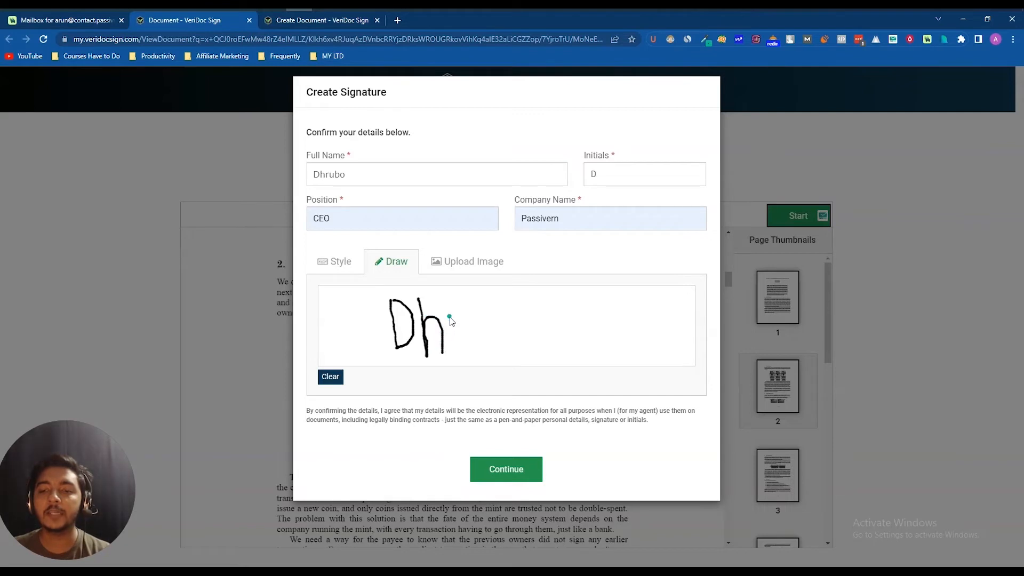
{"action": "mouse_move", "coordinate": [448, 317]}
{"action": "left_mouse_down"}
{"action": "mouse_move", "coordinate": [463, 363]}
{"action": "mouse_move", "coordinate": [469, 319]}
{"action": "mouse_move", "coordinate": [484, 360]}
{"action": "left_mouse_up"}
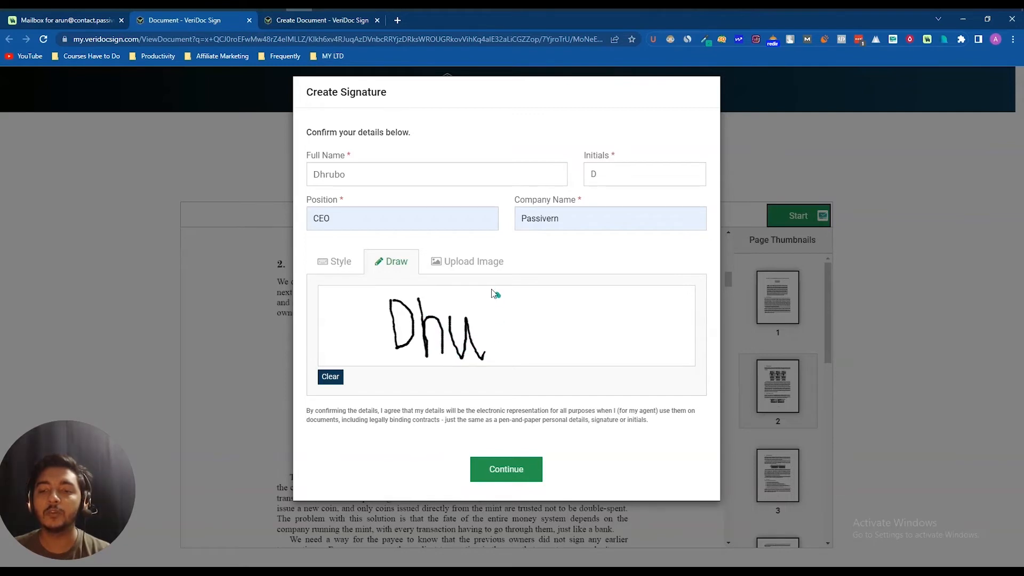
{"action": "mouse_move", "coordinate": [488, 294]}
{"action": "left_mouse_down"}
{"action": "mouse_move", "coordinate": [497, 368]}
{"action": "mouse_move", "coordinate": [533, 347]}
{"action": "mouse_move", "coordinate": [499, 362]}
{"action": "left_mouse_up"}
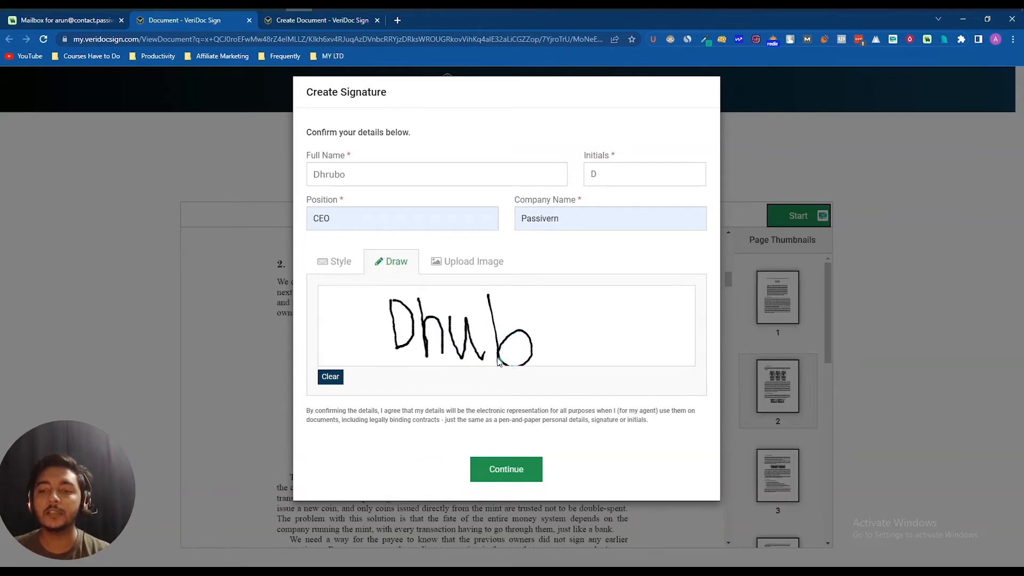
{"action": "mouse_move", "coordinate": [546, 327]}
{"action": "left_mouse_down"}
{"action": "mouse_move", "coordinate": [596, 348]}
{"action": "mouse_move", "coordinate": [562, 352]}
{"action": "mouse_move", "coordinate": [546, 335]}
{"action": "left_mouse_up"}
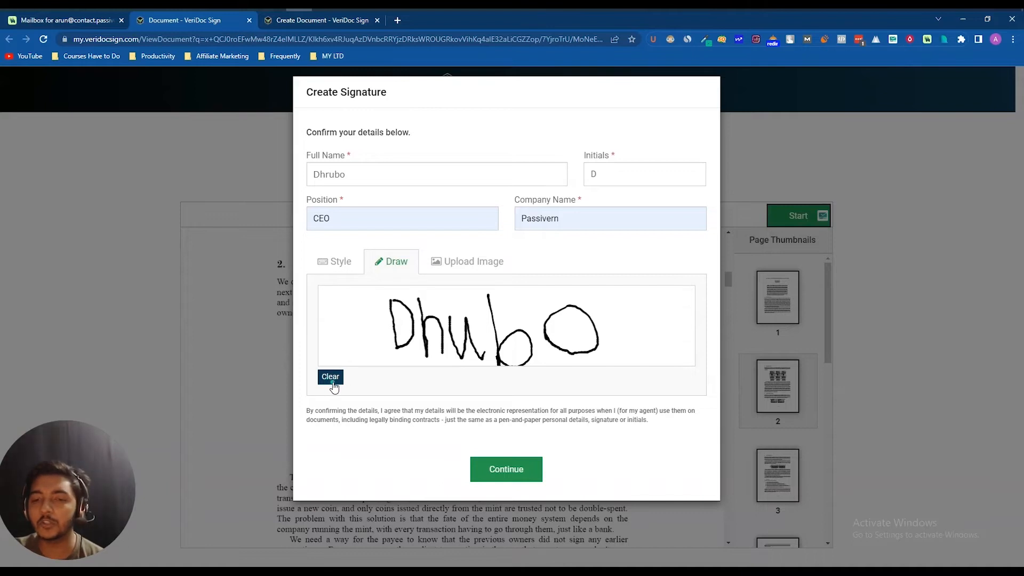
{"action": "left_click", "coordinate": [506, 470]}
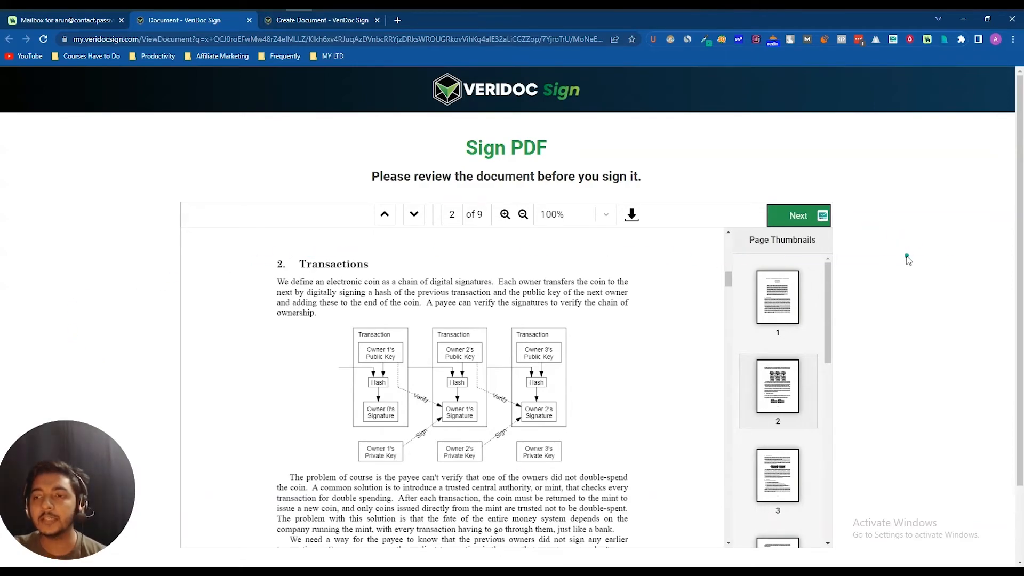
Go to the signature field on page 9 and place the hand-drawn signature in it
{"action": "scroll", "coordinate": [908, 257], "scroll_direction": "down", "scroll_amount": 2}
{"action": "scroll", "coordinate": [907, 257], "scroll_direction": "up", "scroll_amount": 2}
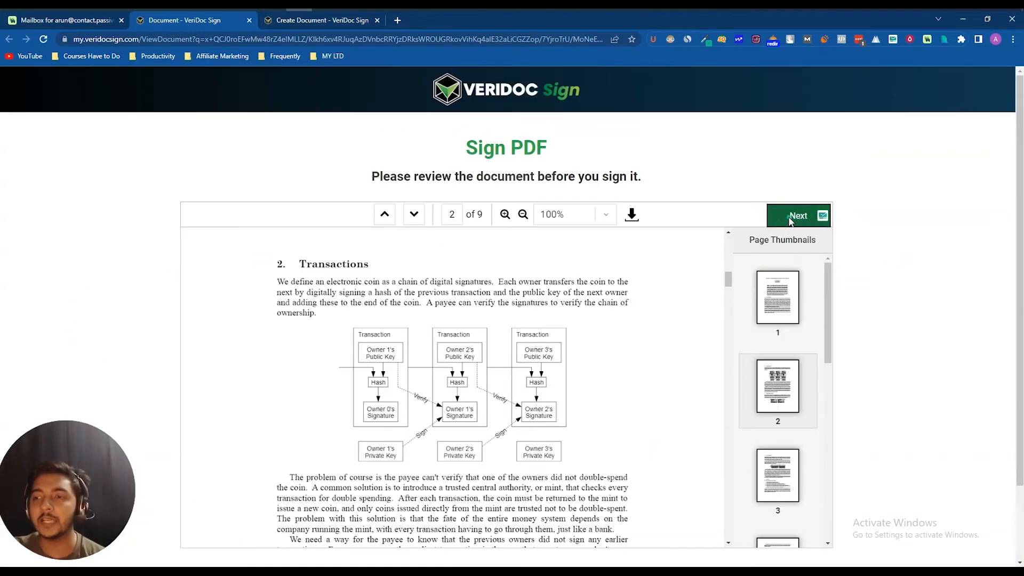
{"action": "left_click", "coordinate": [791, 220]}
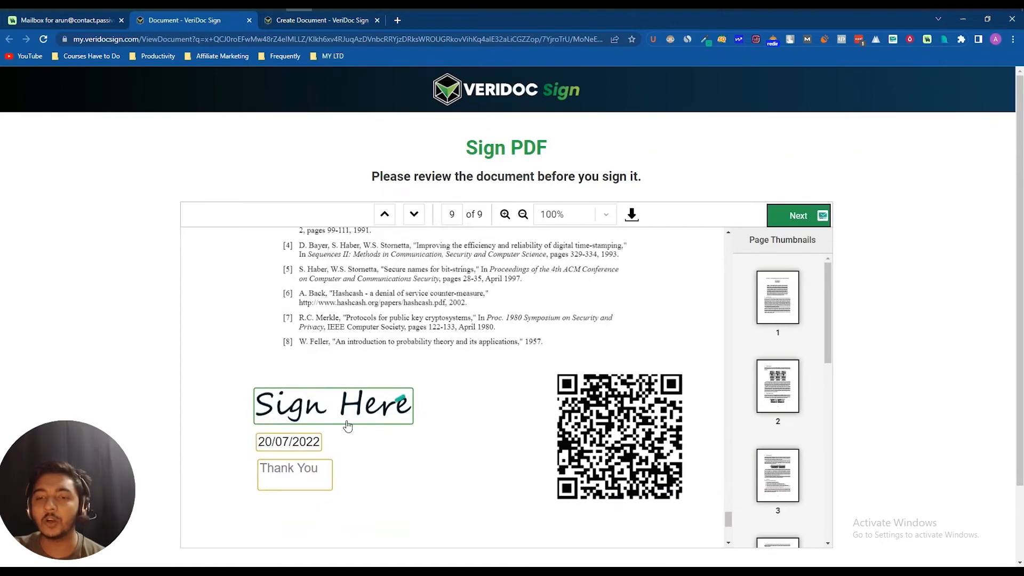
{"action": "left_click", "coordinate": [347, 425]}
{"action": "mouse_move", "coordinate": [294, 408]}
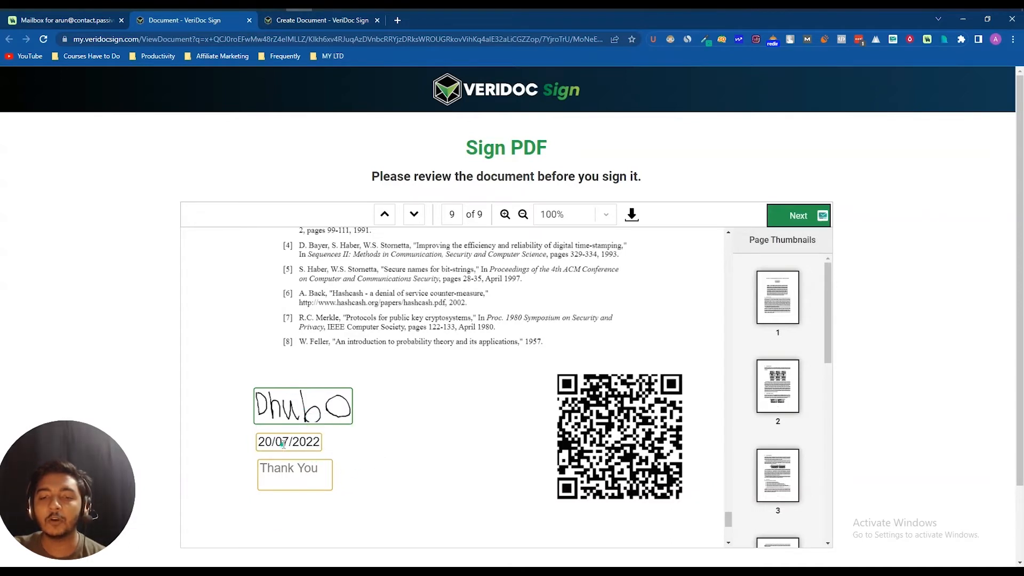
Review the date, text, name, position and company fields on the last page of the document
{"action": "double_click", "coordinate": [307, 439]}
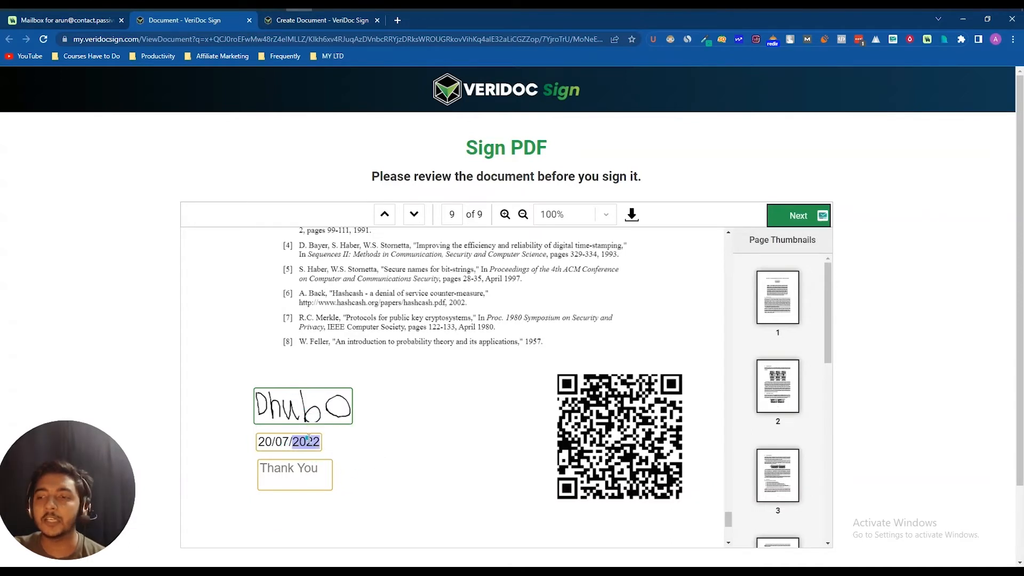
{"action": "left_click", "coordinate": [289, 477]}
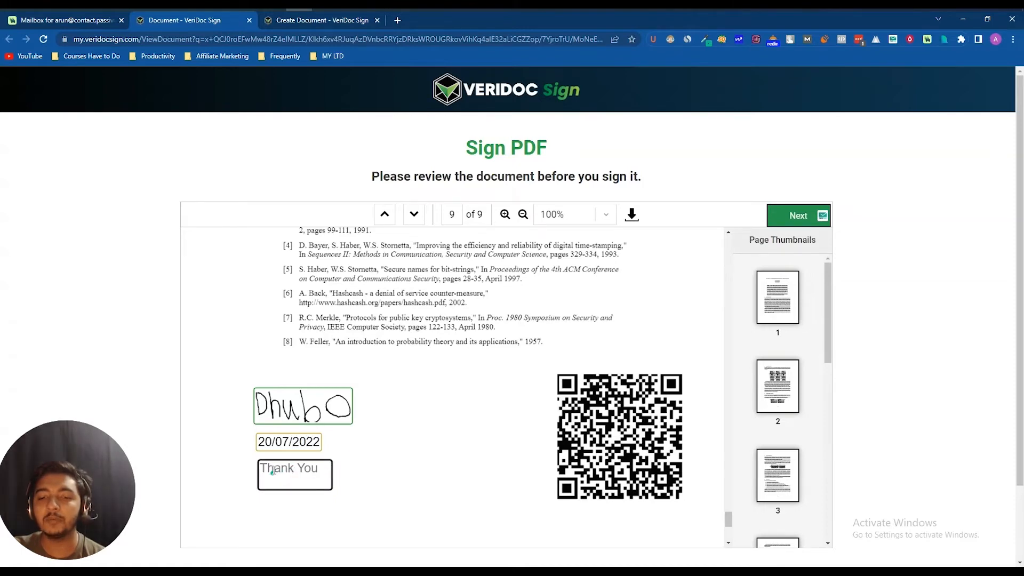
{"action": "scroll", "coordinate": [334, 476], "scroll_direction": "down", "scroll_amount": 3}
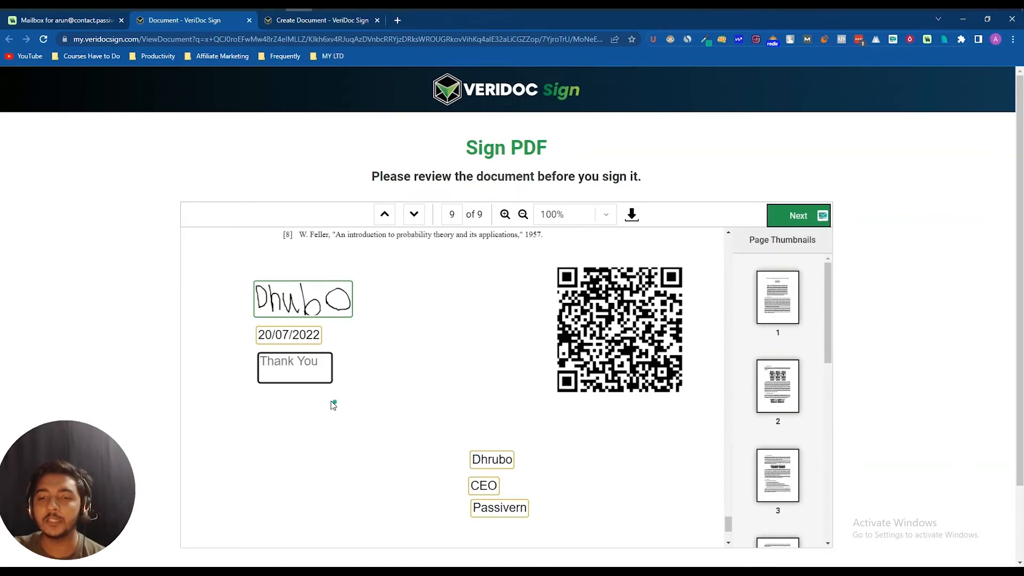
{"action": "scroll", "coordinate": [393, 411], "scroll_direction": "down", "scroll_amount": 1}
{"action": "mouse_move", "coordinate": [498, 405]}
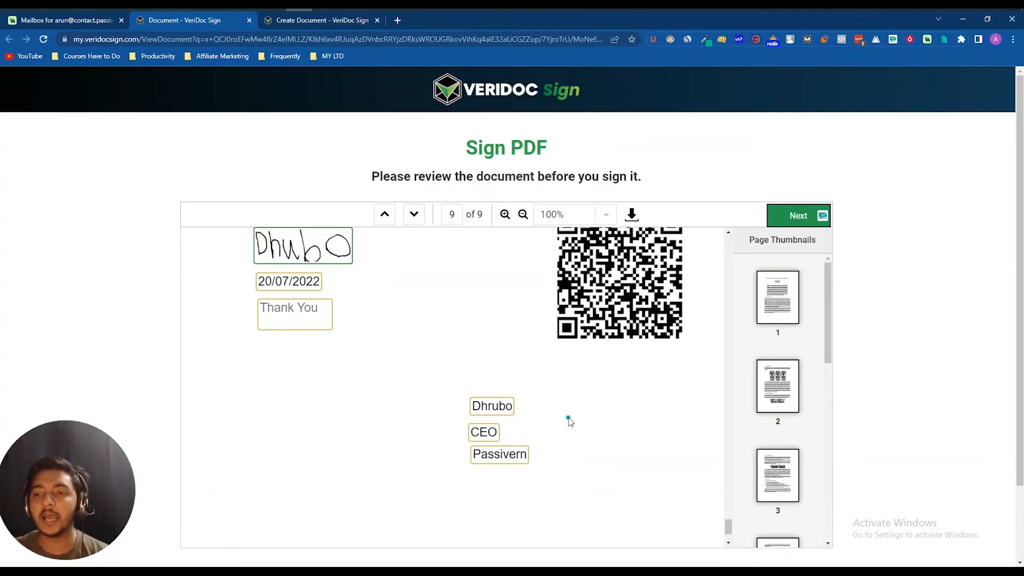
{"action": "scroll", "coordinate": [569, 420], "scroll_direction": "up", "scroll_amount": 2}
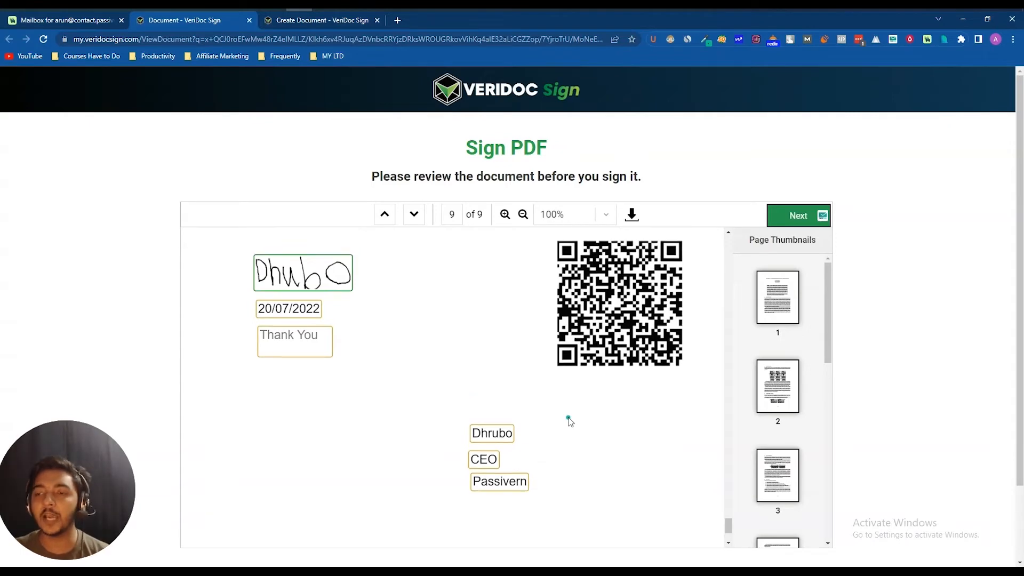
Fill in the empty text field below the date with "Thank You" and submit the signed document
{"action": "left_click", "coordinate": [806, 216]}
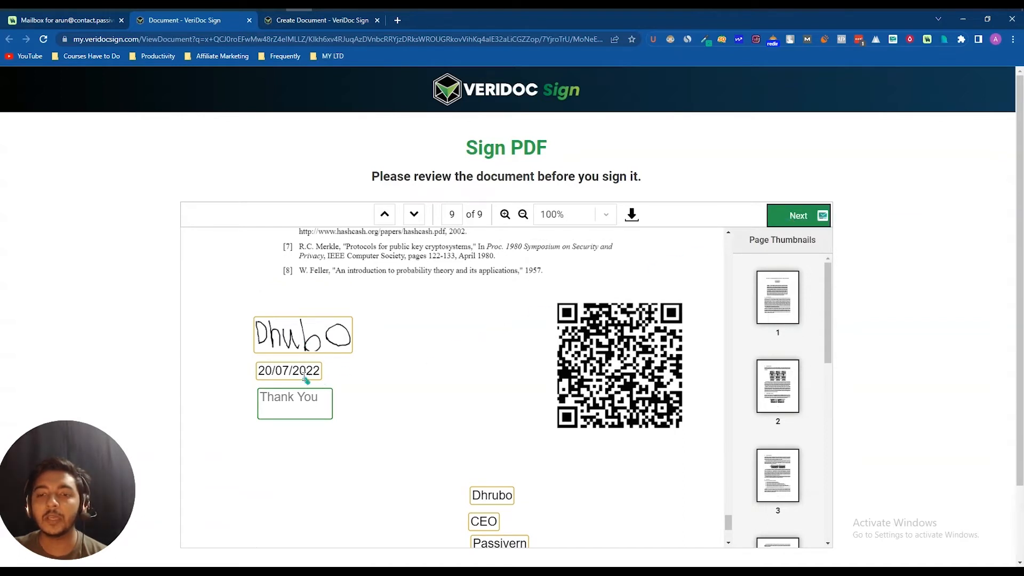
{"action": "left_click", "coordinate": [295, 397]}
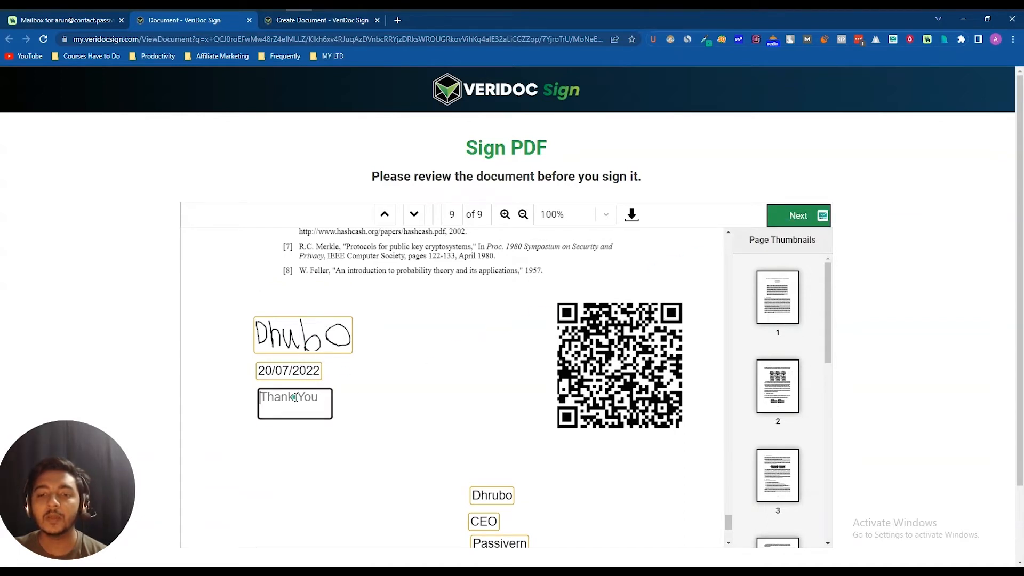
{"action": "left_click", "coordinate": [796, 219]}
{"action": "left_click", "coordinate": [304, 404]}
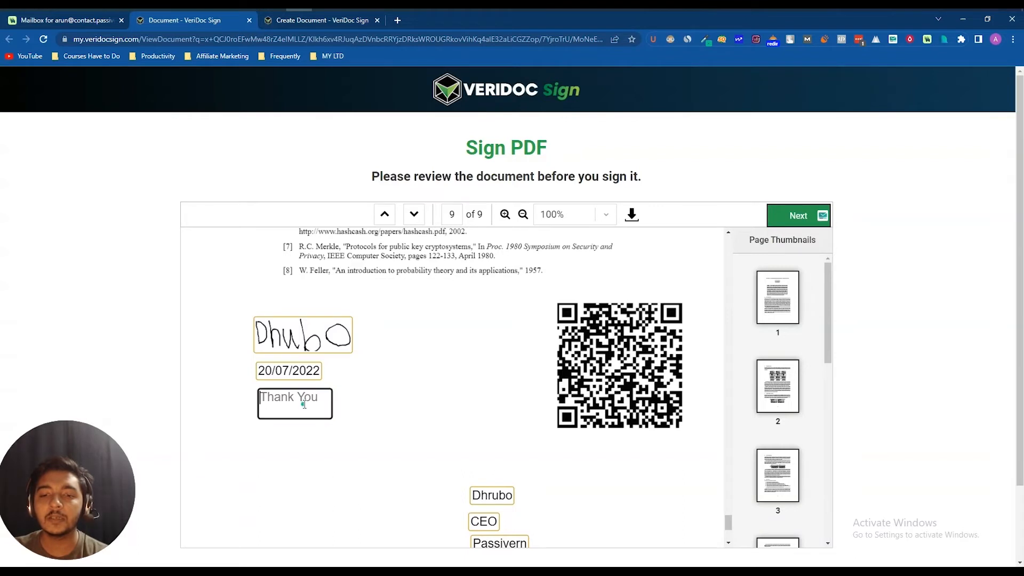
{"action": "type", "text": "Thank You"}
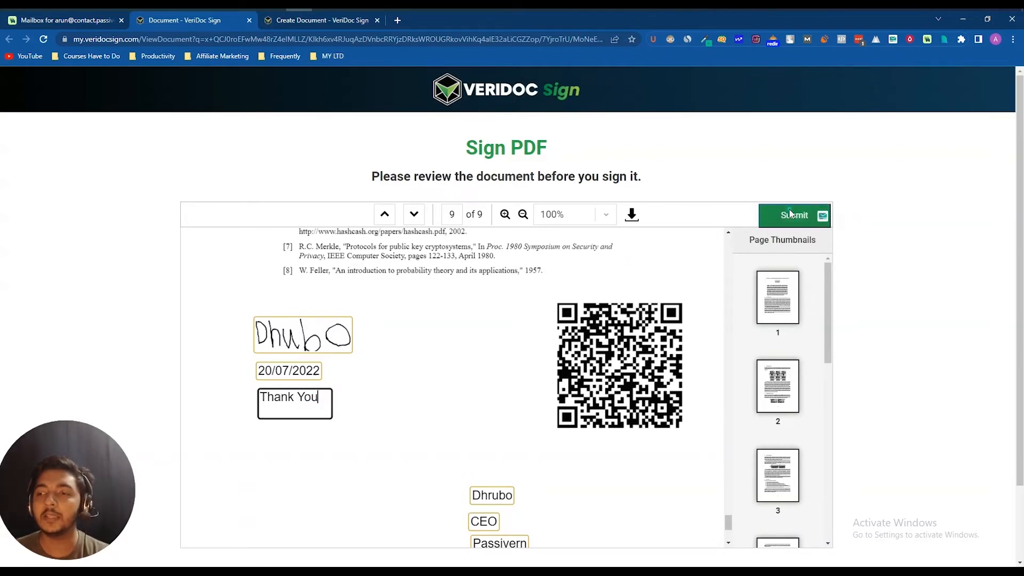
{"action": "left_click", "coordinate": [348, 411]}
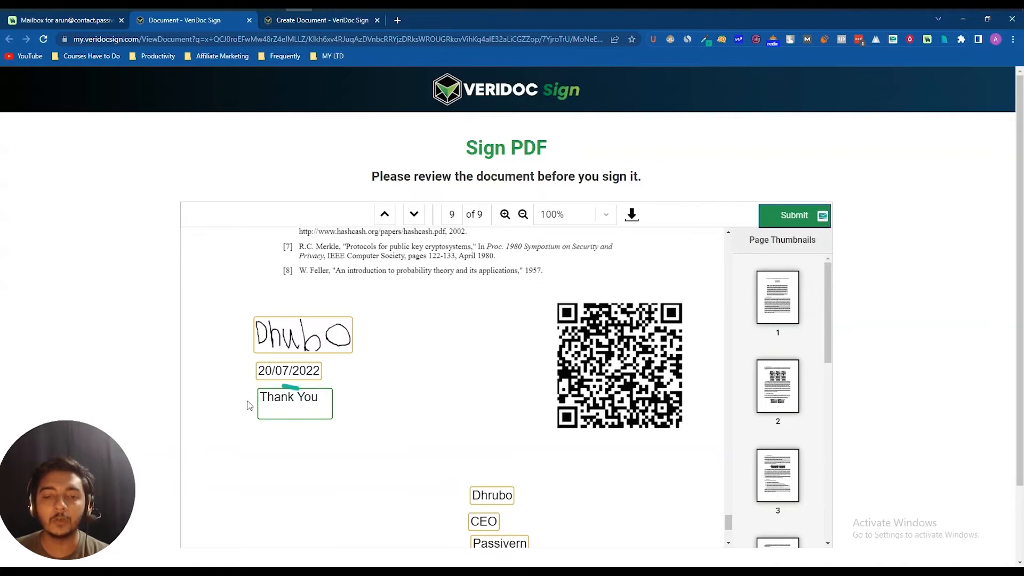
{"action": "left_click", "coordinate": [788, 219]}
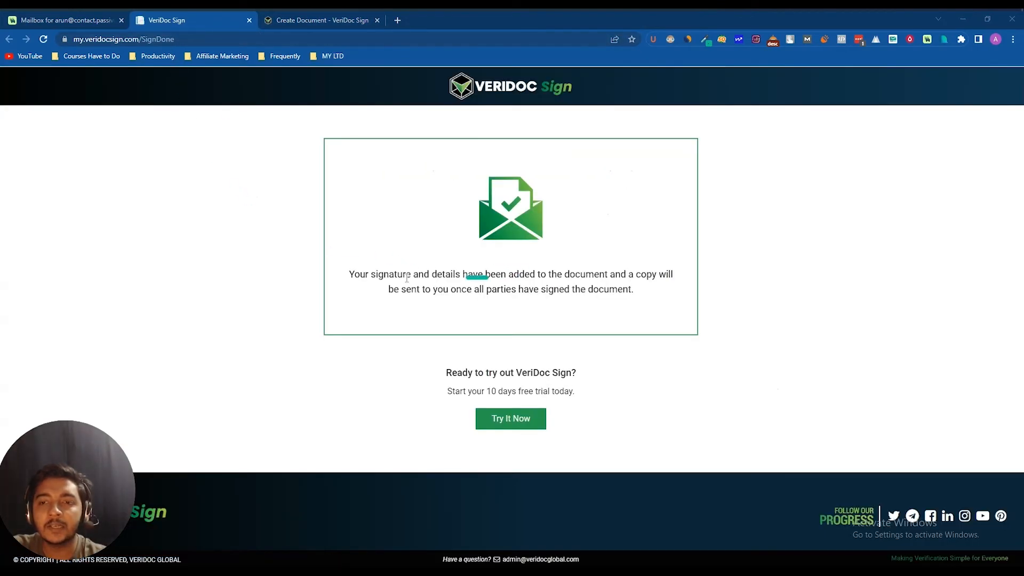
Read the signing confirmation, return to the sender's Create Document page and open the dashboard from there
{"action": "left_click_drag", "start_coordinate": [351, 273], "coordinate": [661, 300]}
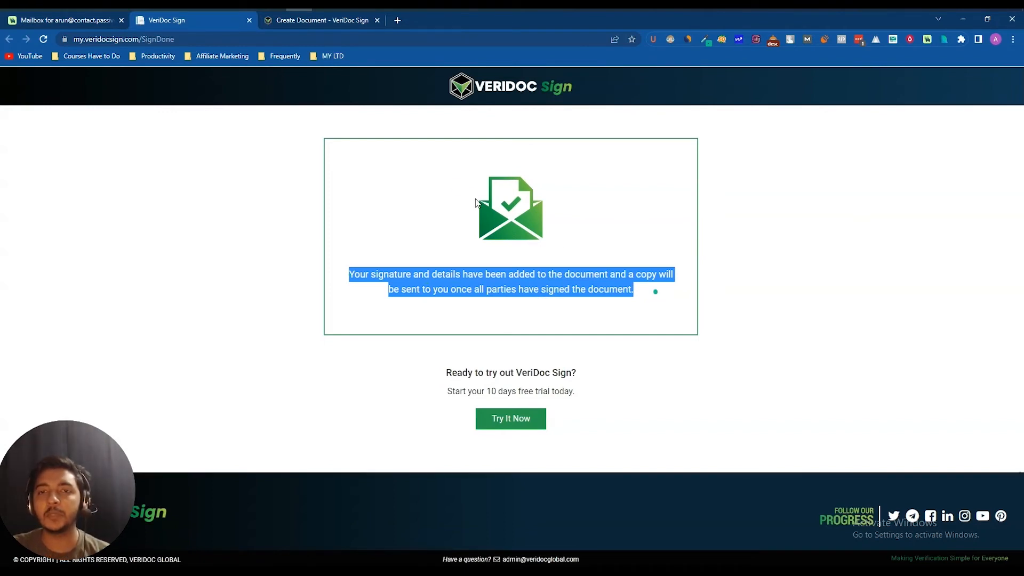
{"action": "left_click", "coordinate": [312, 22]}
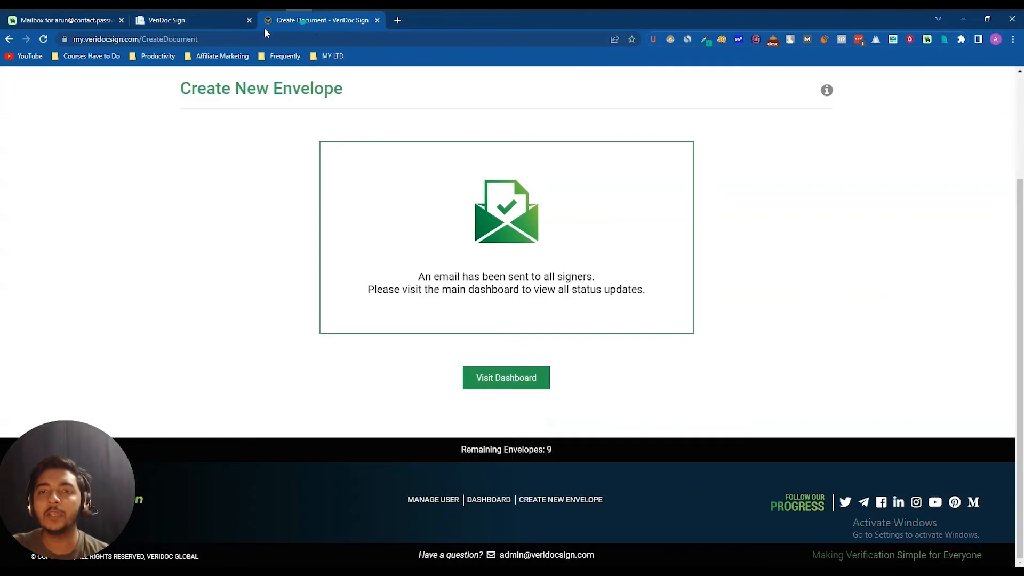
{"action": "left_click", "coordinate": [495, 381]}
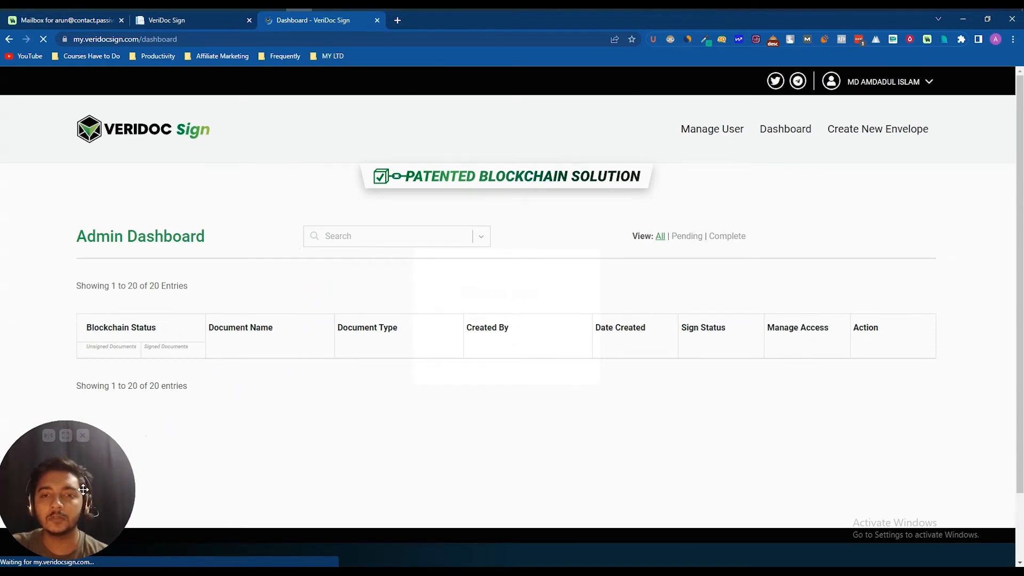
{"action": "left_click_drag", "start_coordinate": [84, 489], "coordinate": [883, 206]}
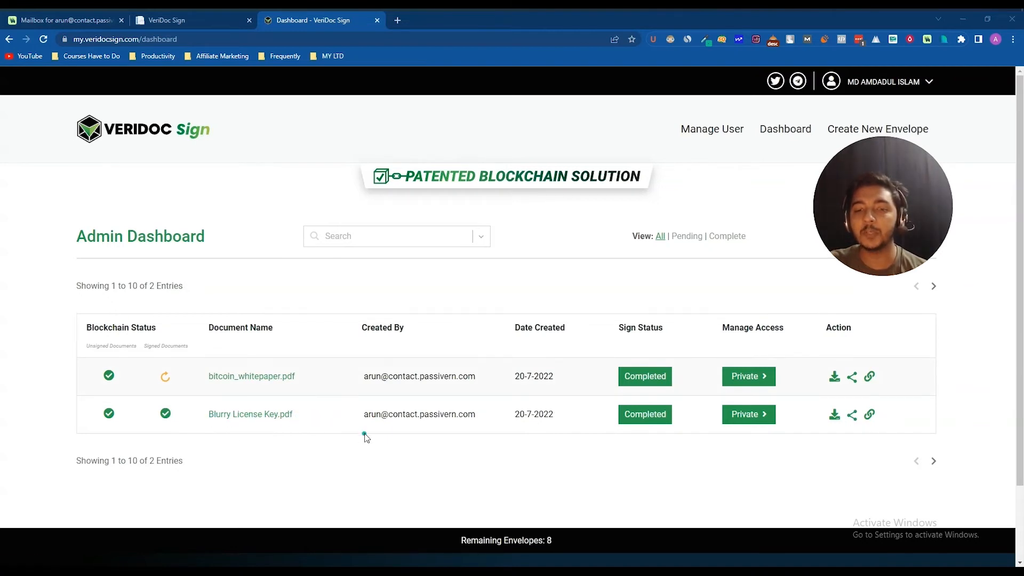
Examine the blockchain status, creator and creation date of bitcoin_whitepaper.pdf in the Admin Dashboard
{"action": "left_click", "coordinate": [165, 380]}
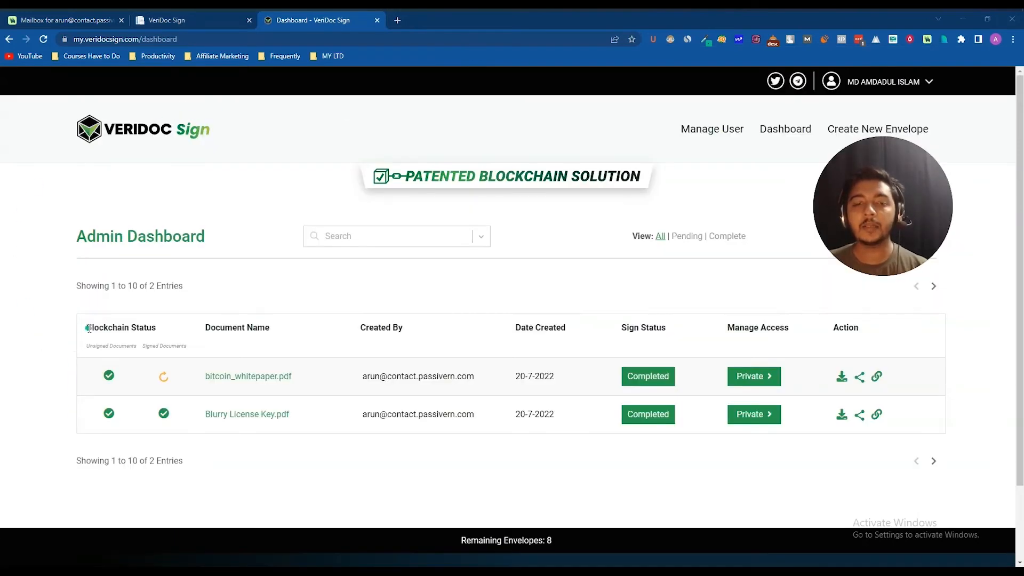
{"action": "left_click_drag", "start_coordinate": [88, 328], "coordinate": [156, 328]}
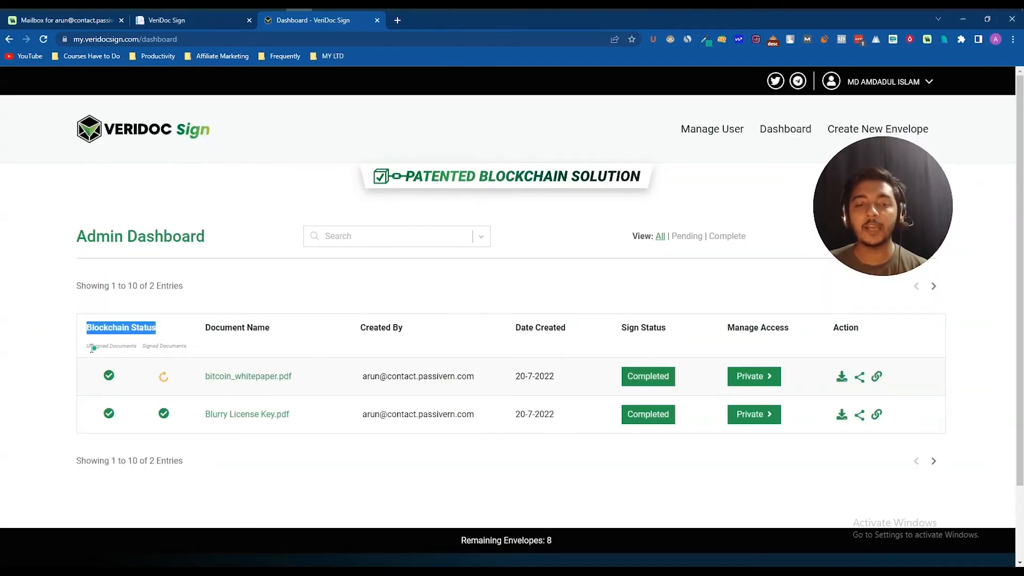
{"action": "left_click_drag", "start_coordinate": [91, 349], "coordinate": [144, 353]}
{"action": "left_click", "coordinate": [151, 347]}
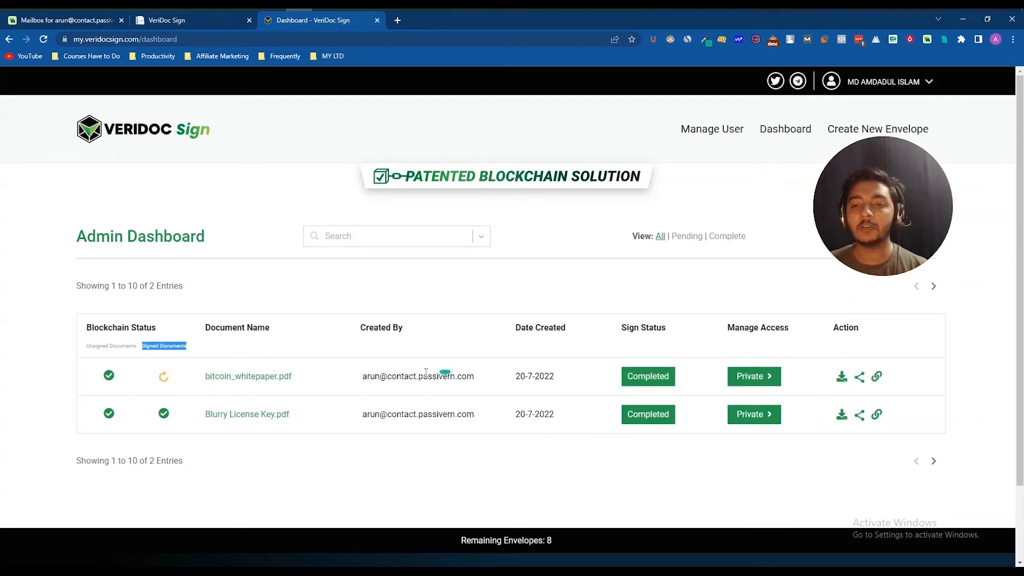
{"action": "left_click_drag", "start_coordinate": [371, 376], "coordinate": [467, 368]}
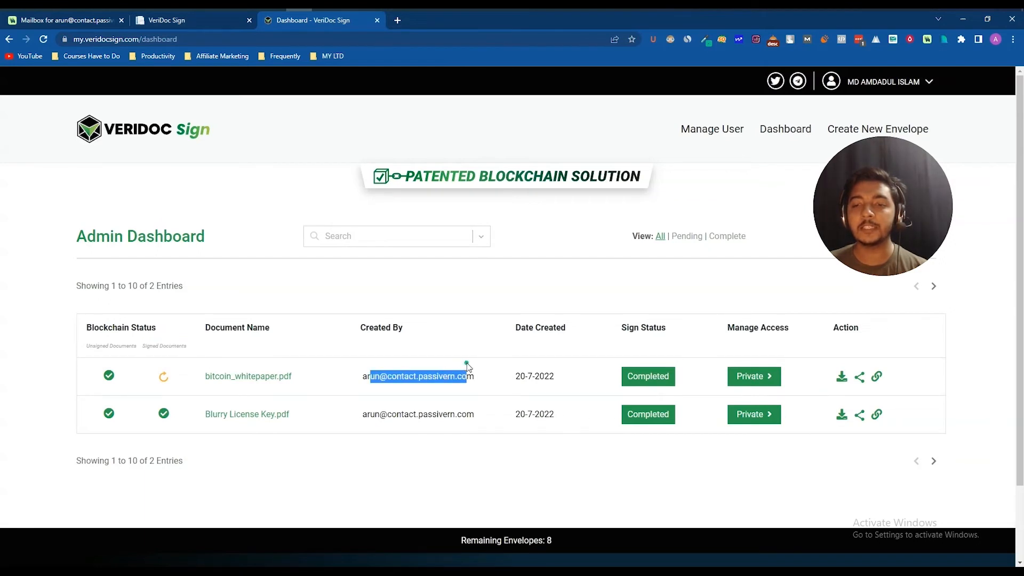
{"action": "triple_click", "coordinate": [533, 378]}
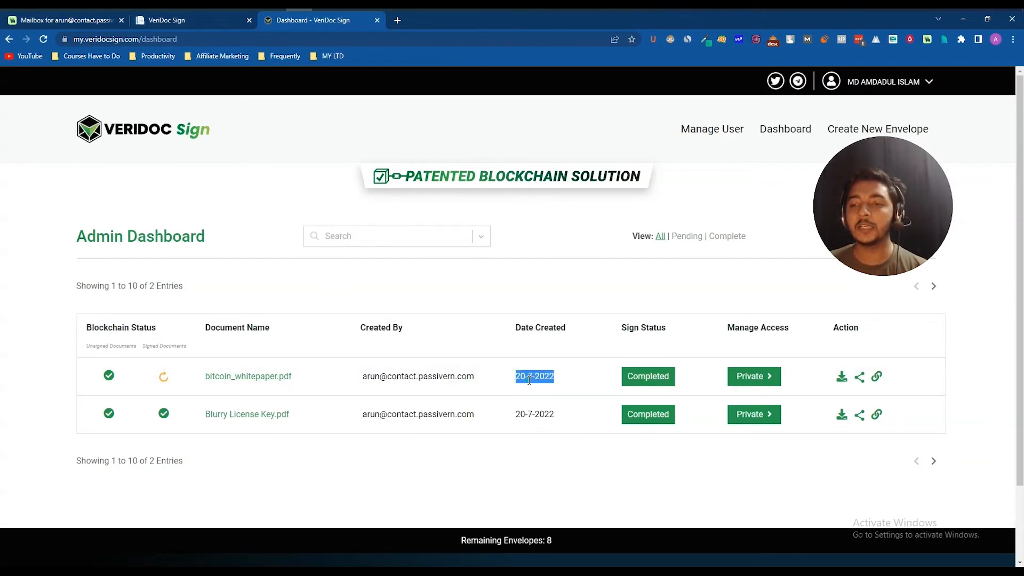
Open the sign status details of bitcoin_whitepaper.pdf, check the signer's email entry and close the details
{"action": "left_click", "coordinate": [648, 387]}
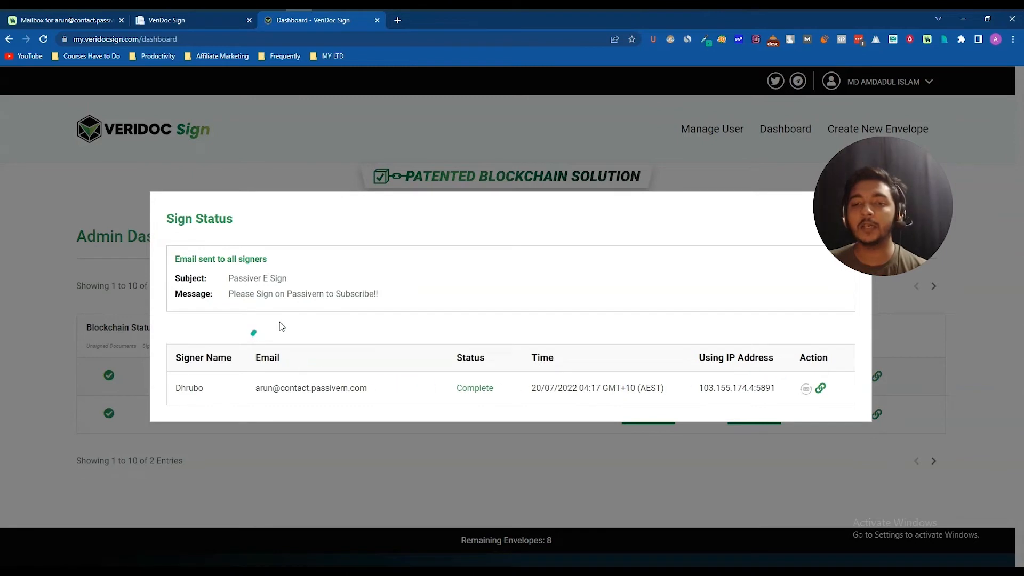
{"action": "left_click_drag", "start_coordinate": [900, 208], "coordinate": [931, 185]}
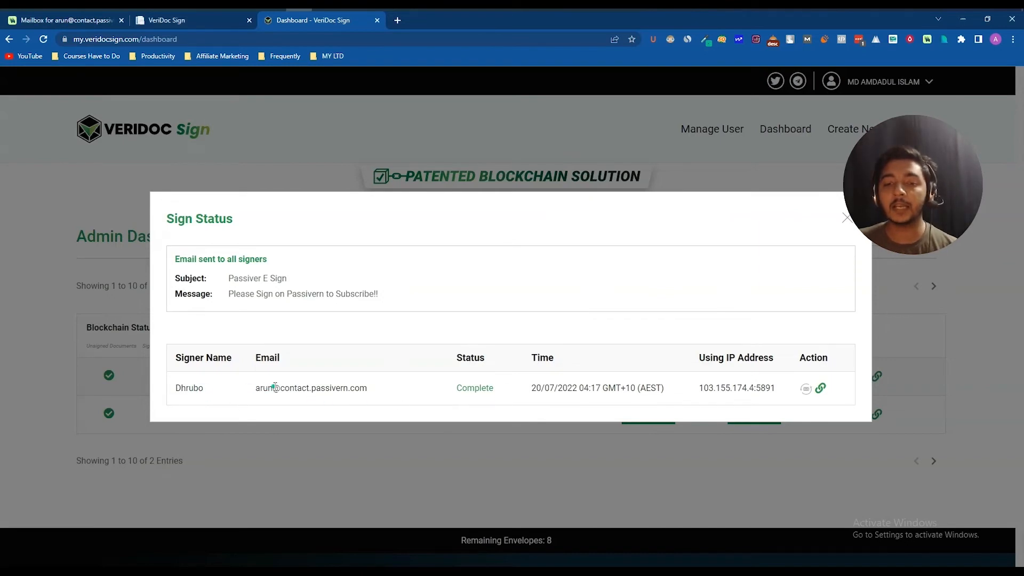
{"action": "left_click_drag", "start_coordinate": [257, 388], "coordinate": [367, 388]}
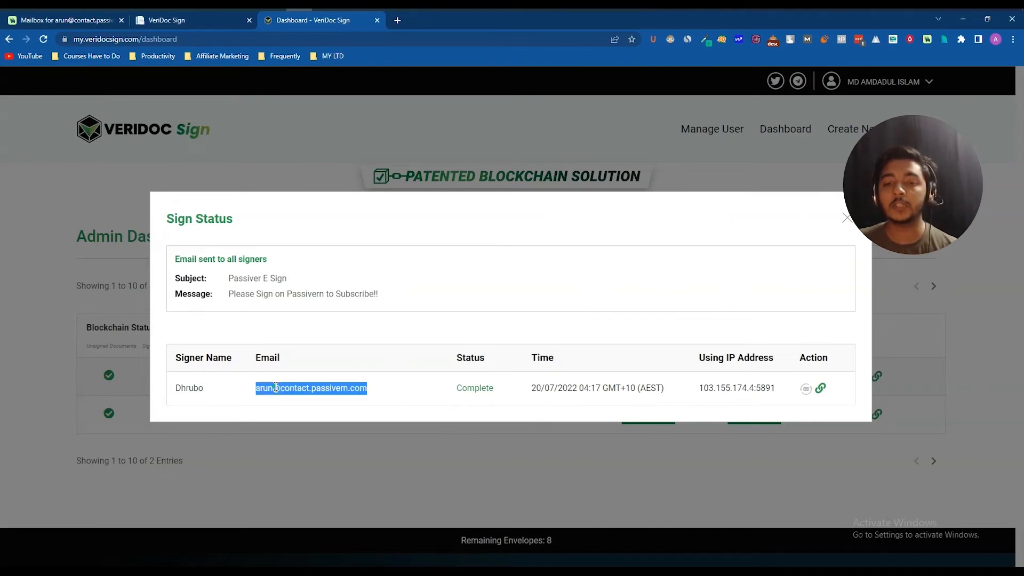
{"action": "left_click", "coordinate": [848, 220]}
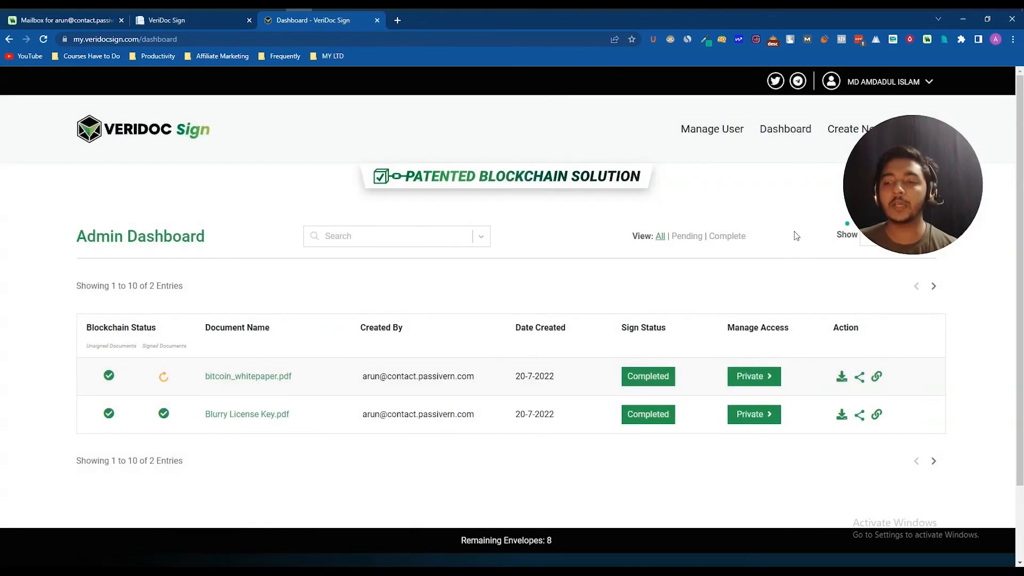
Open the access settings of bitcoin_whitepaper.pdf, start a new viewer entry and close the settings without saving
{"action": "left_click", "coordinate": [768, 379]}
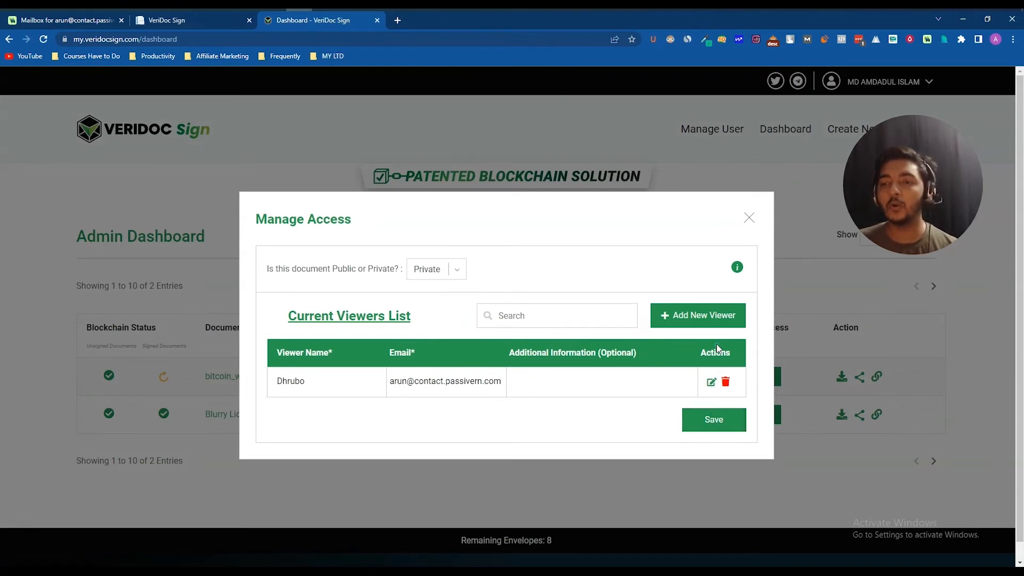
{"action": "left_click", "coordinate": [685, 325]}
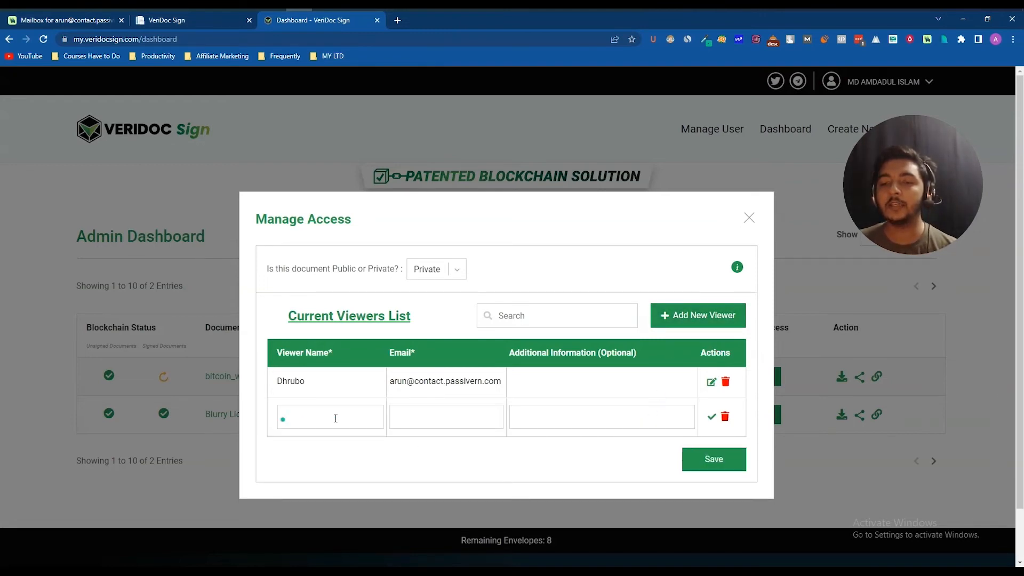
{"action": "left_click", "coordinate": [750, 218]}
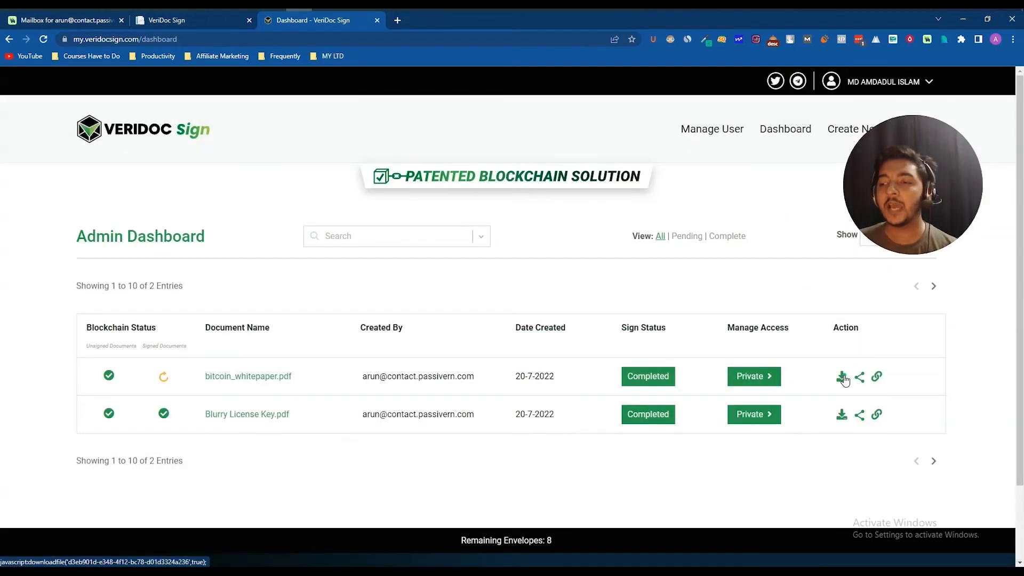
Open the verification link of bitcoin_whitepaper.pdf, examine the private verification page and close it
{"action": "left_click", "coordinate": [877, 377]}
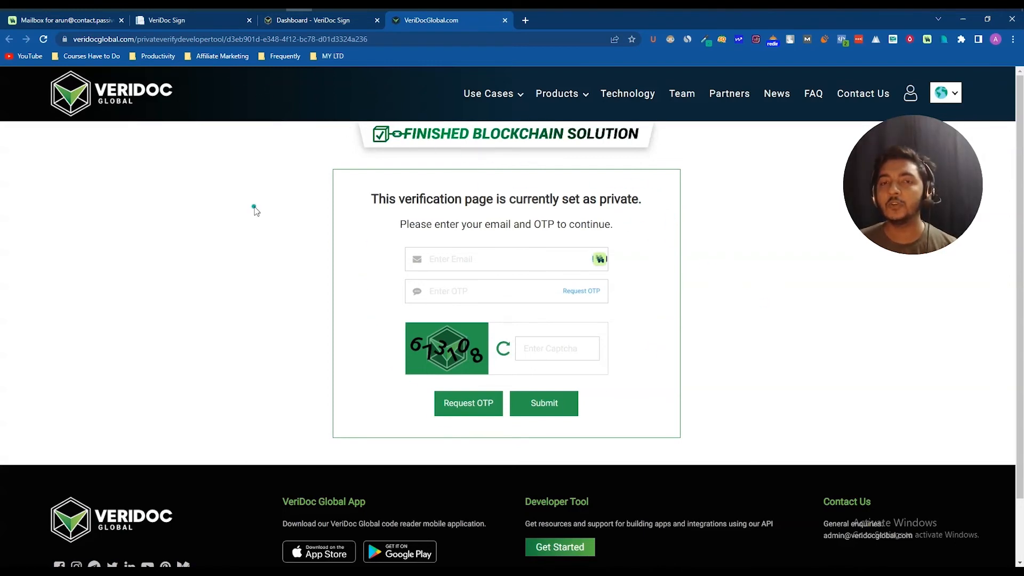
{"action": "left_click", "coordinate": [308, 22]}
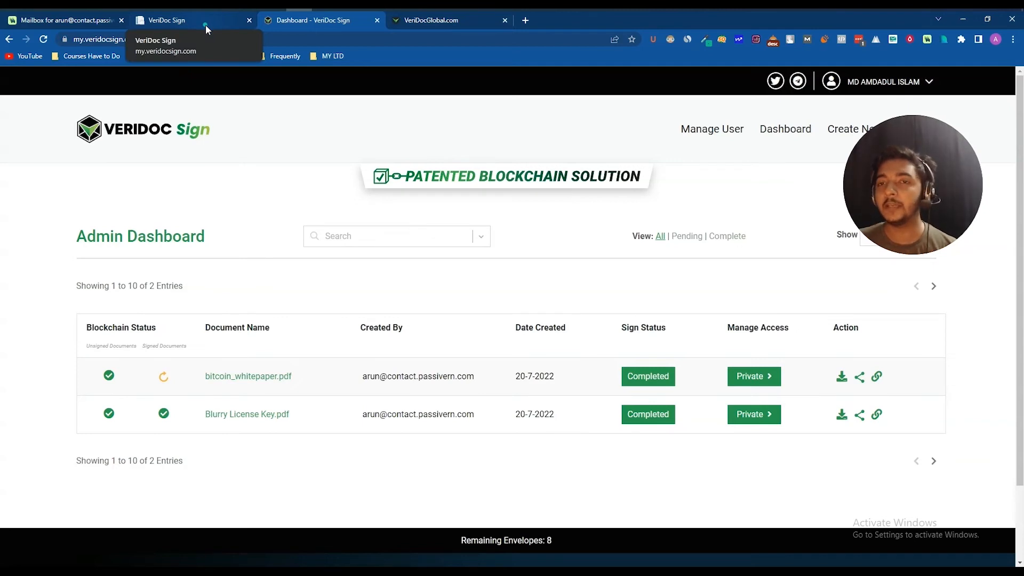
{"action": "left_click", "coordinate": [435, 23]}
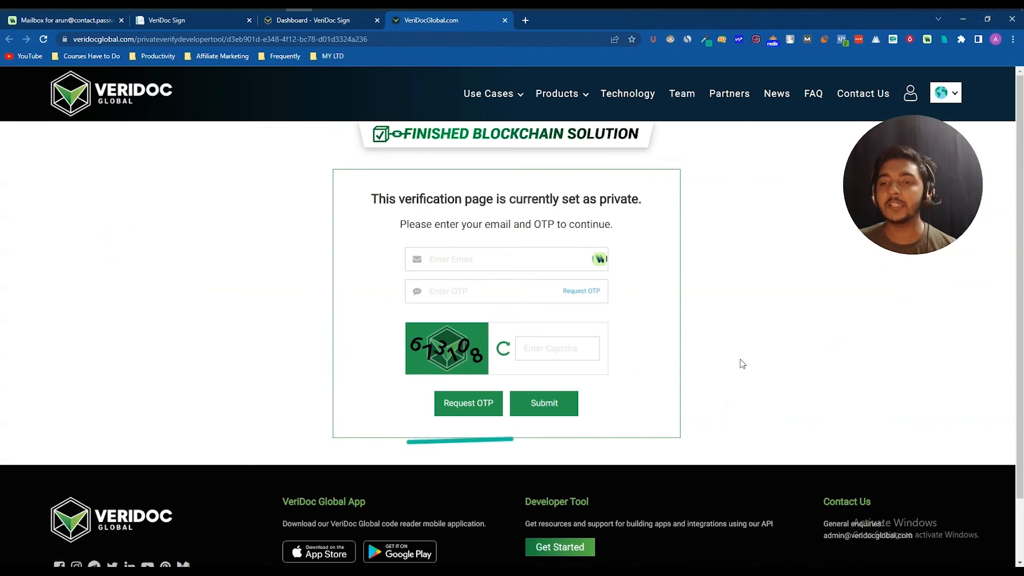
{"action": "left_click", "coordinate": [504, 20]}
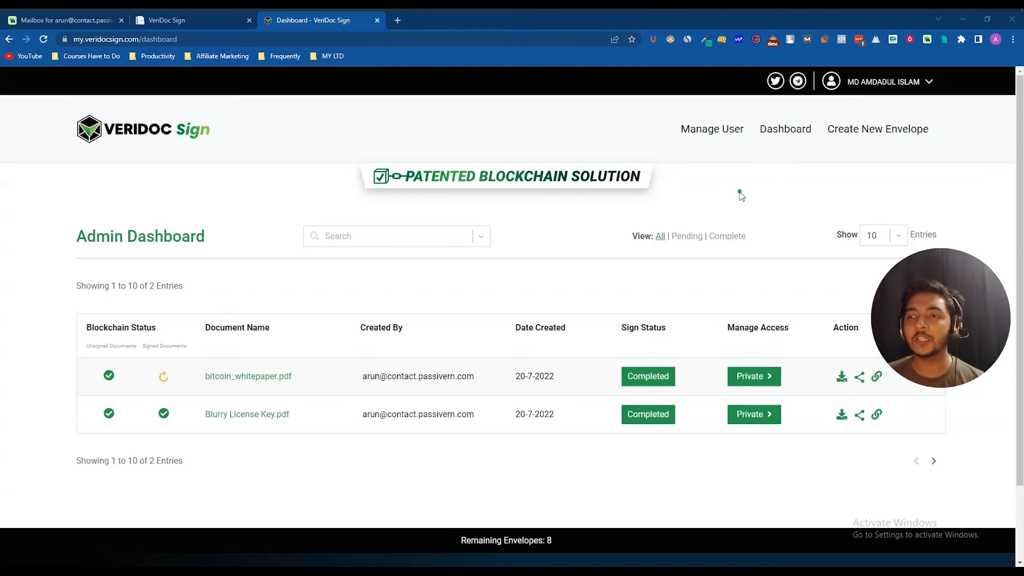
Open the Add New User form from user management and examine its fields and Current Access options
{"action": "left_click", "coordinate": [714, 130]}
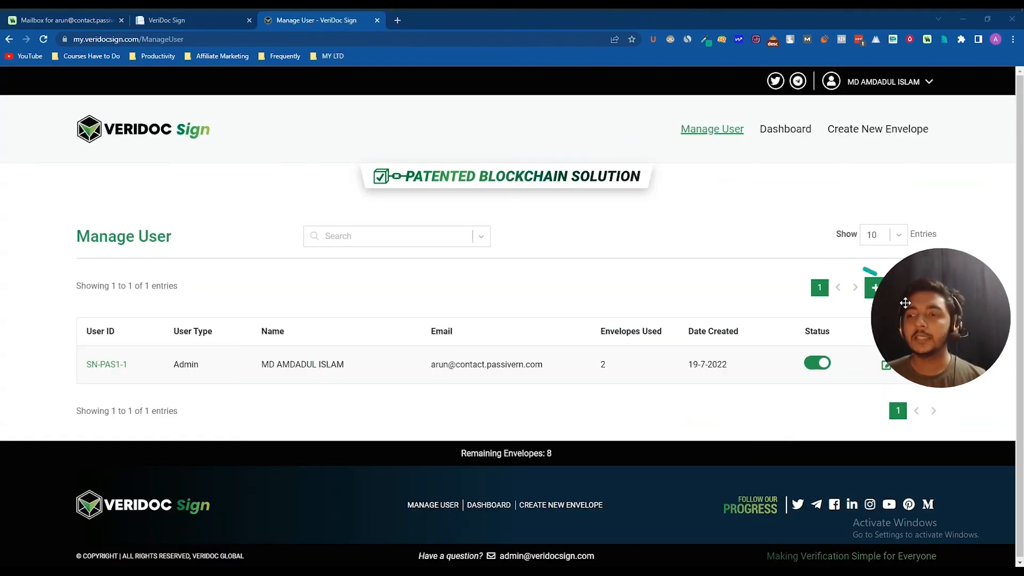
{"action": "left_click_drag", "start_coordinate": [907, 304], "coordinate": [164, 174]}
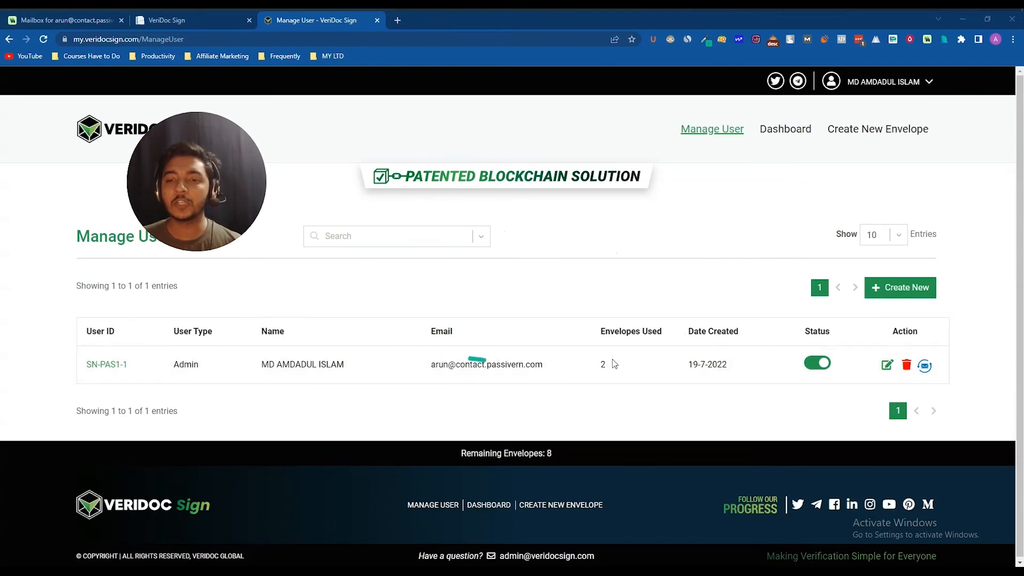
{"action": "left_click", "coordinate": [908, 294]}
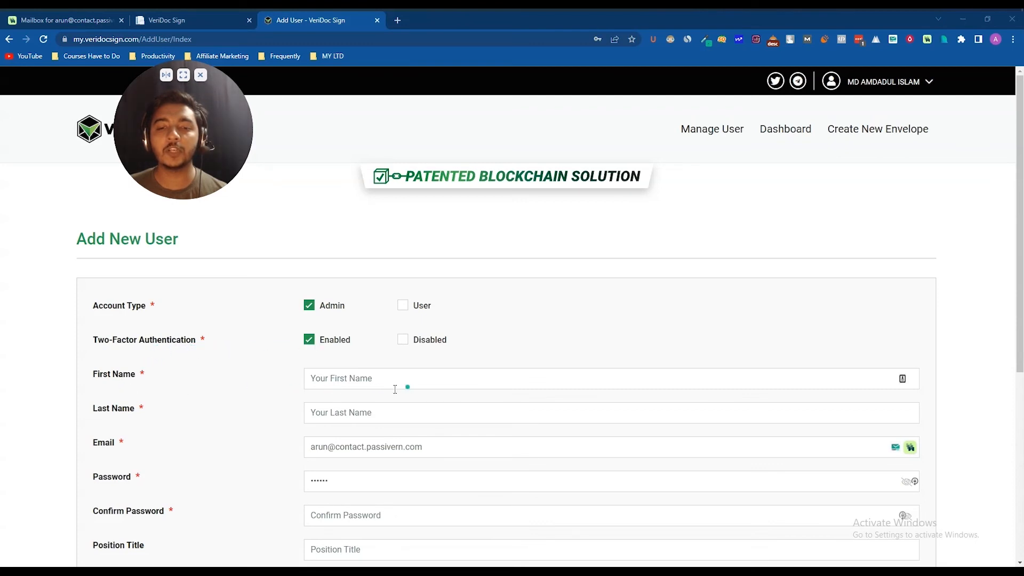
{"action": "scroll", "coordinate": [396, 389], "scroll_direction": "down", "scroll_amount": 3}
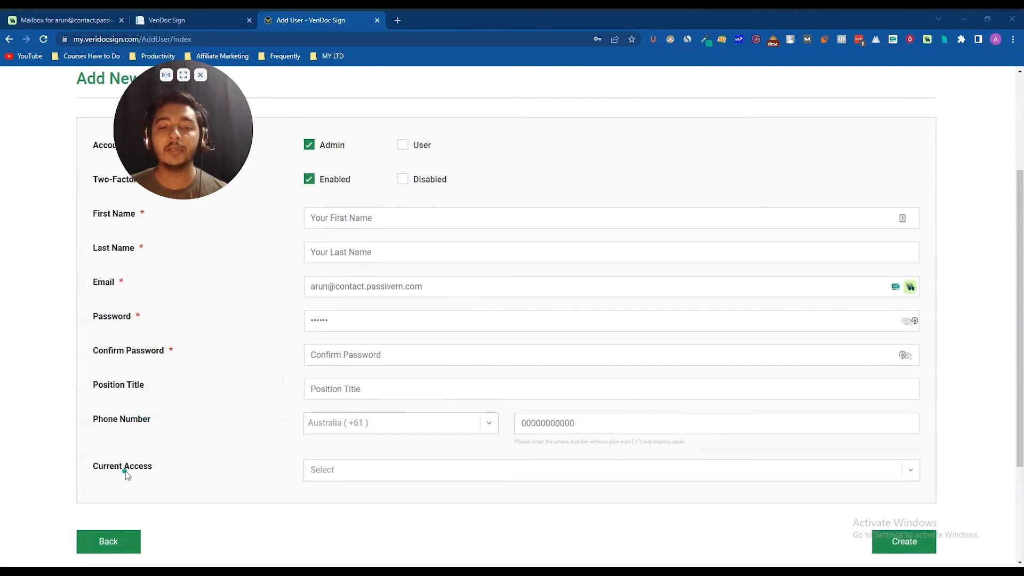
{"action": "left_click", "coordinate": [375, 470]}
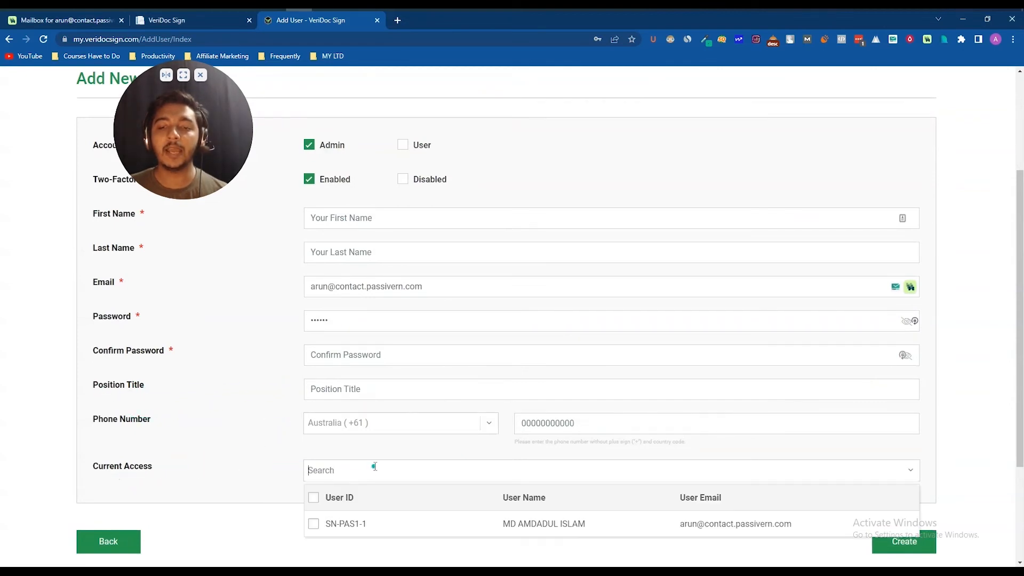
{"action": "left_click", "coordinate": [257, 482]}
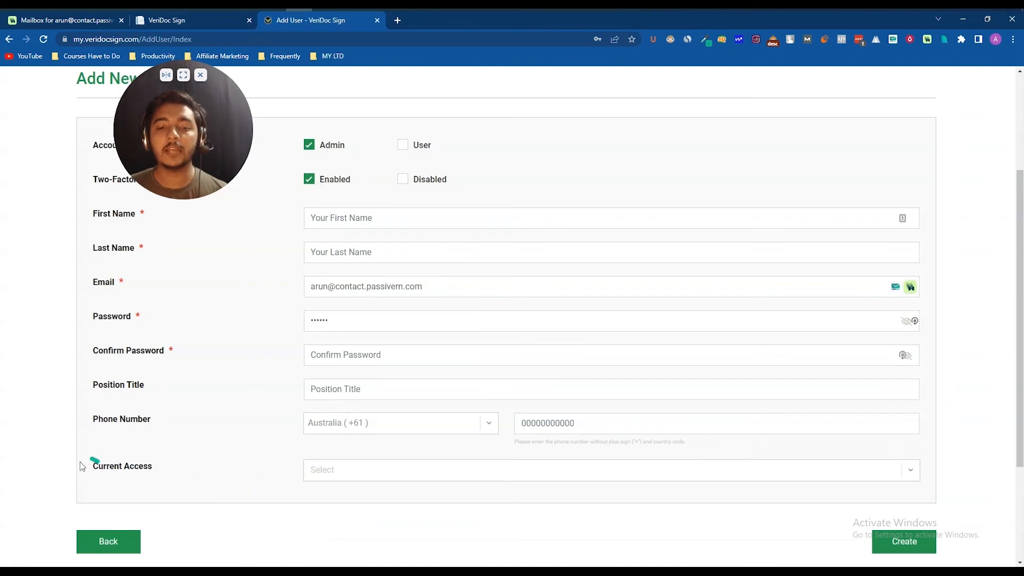
{"action": "scroll", "coordinate": [258, 473], "scroll_direction": "down", "scroll_amount": 2}
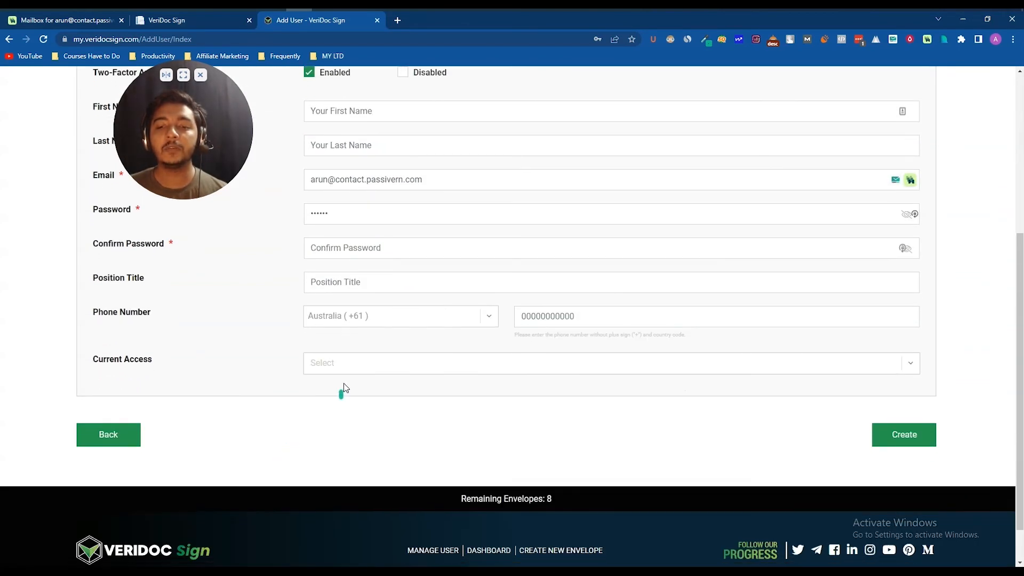
Select the existing admin under Current Access, try to create the new user and leave the form for the dashboard
{"action": "left_click", "coordinate": [344, 368]}
{"action": "left_click", "coordinate": [313, 418]}
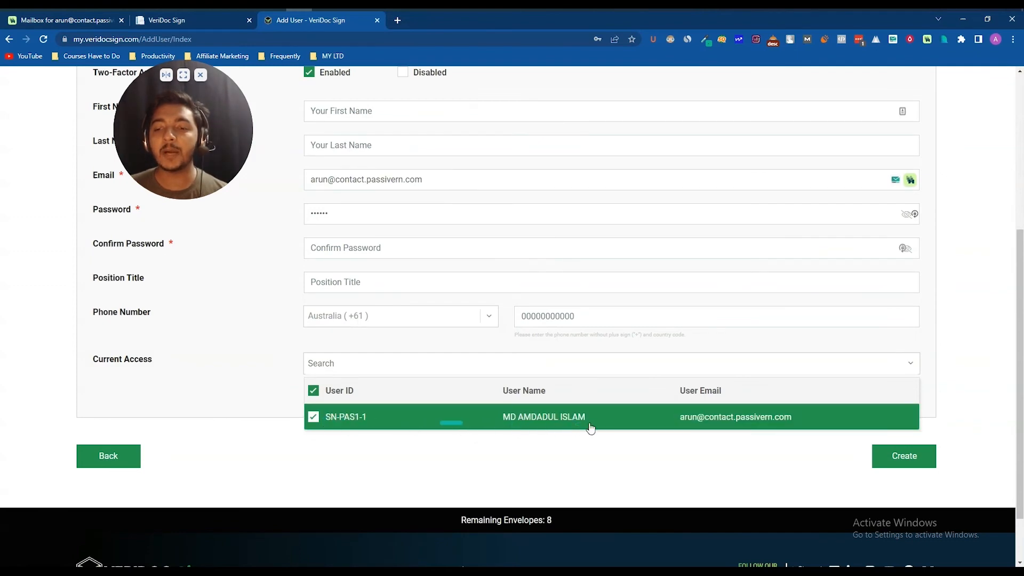
{"action": "scroll", "coordinate": [292, 343], "scroll_direction": "up", "scroll_amount": 5}
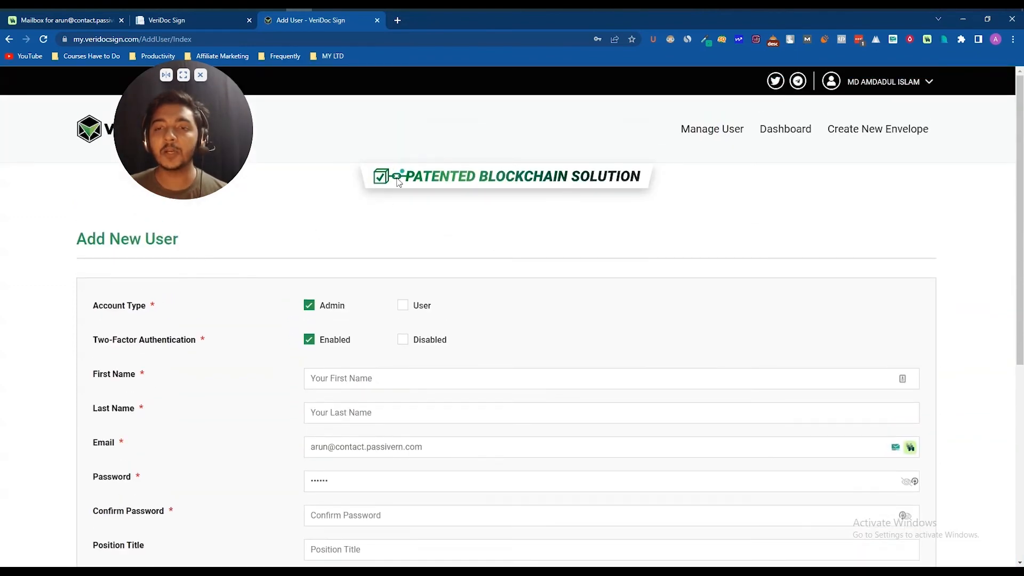
{"action": "scroll", "coordinate": [366, 256], "scroll_direction": "down", "scroll_amount": 6}
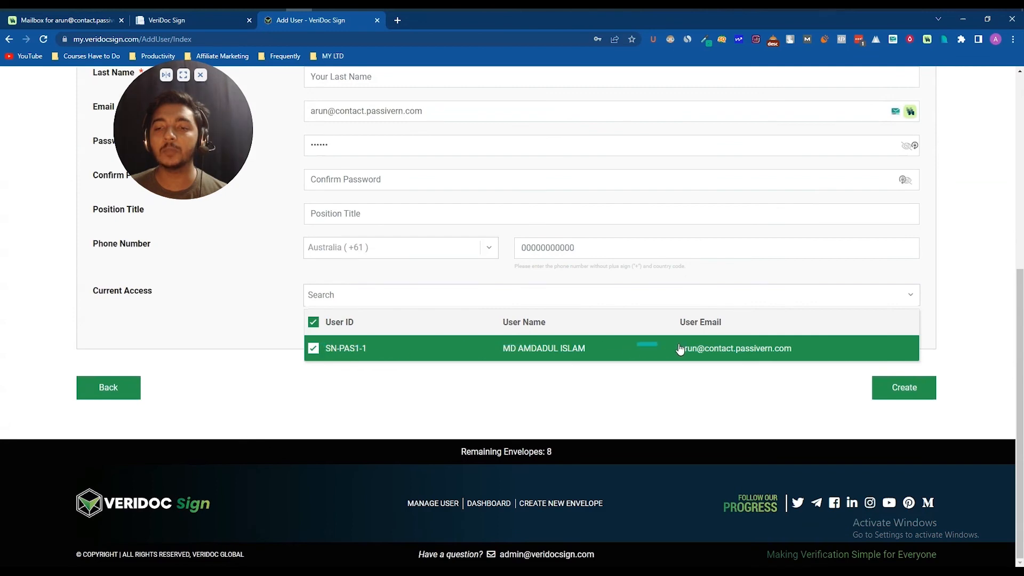
{"action": "left_click", "coordinate": [250, 316]}
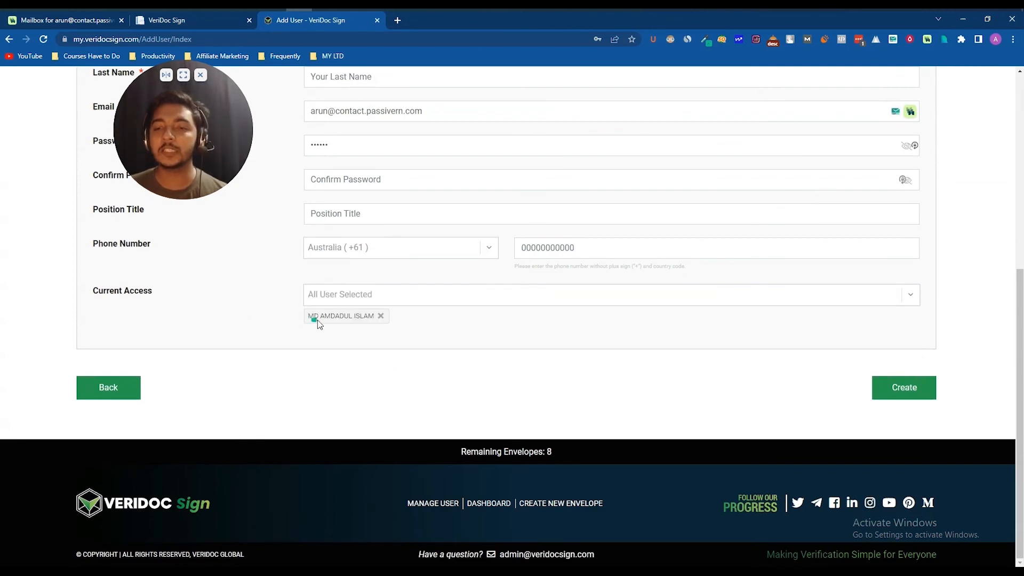
{"action": "left_click", "coordinate": [905, 388]}
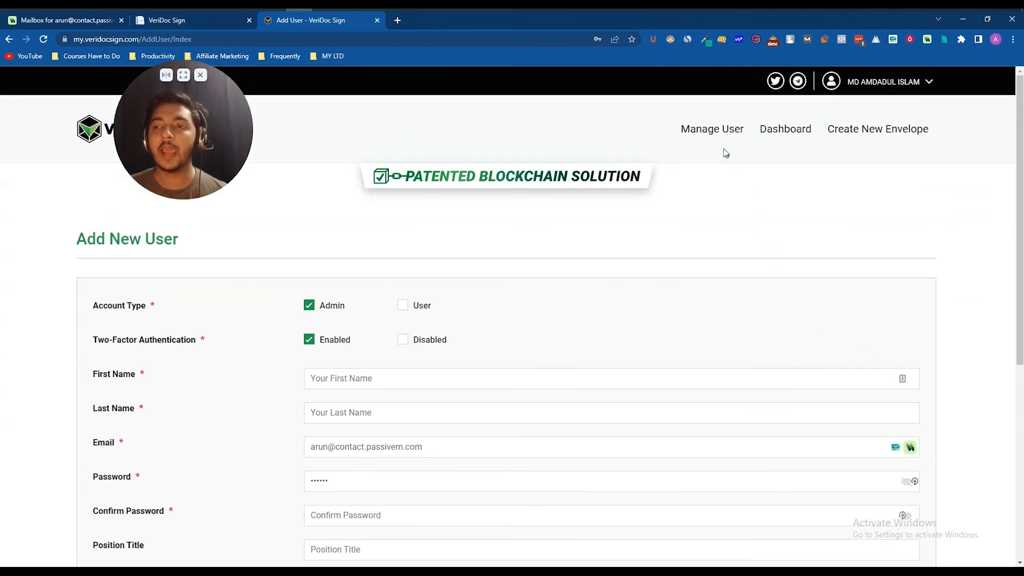
{"action": "left_click", "coordinate": [792, 129]}
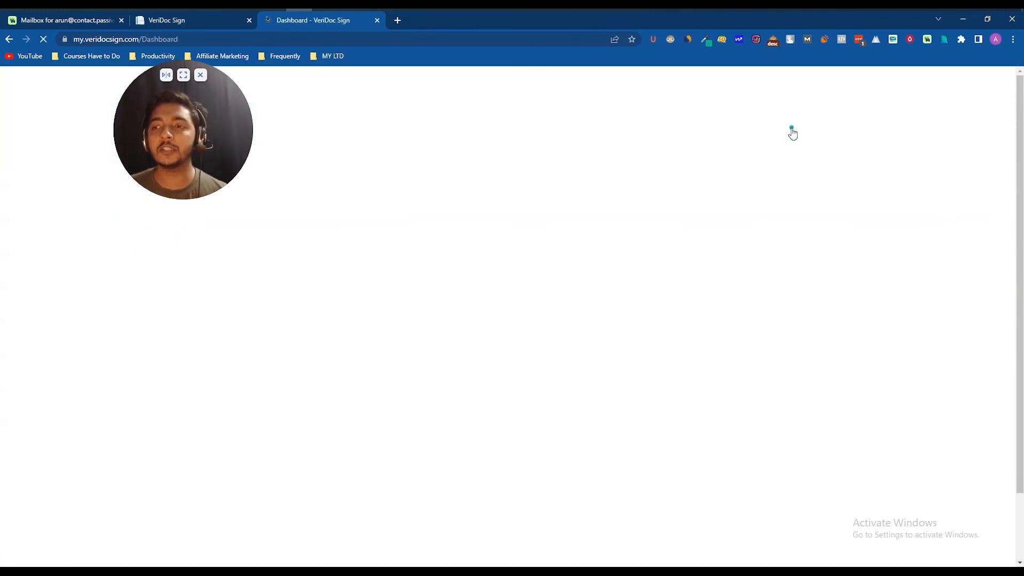
Switch to the VeriDoc Sign deal on AppSumo, compare its license tiers and return to the Admin Dashboard
{"action": "left_click_drag", "start_coordinate": [233, 155], "coordinate": [754, 286]}
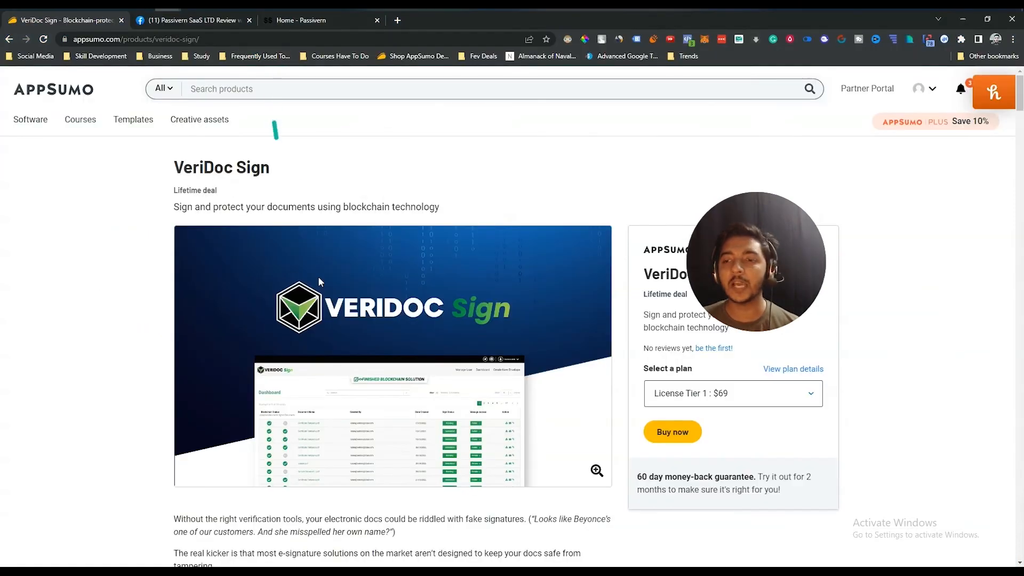
{"action": "scroll", "coordinate": [319, 281], "scroll_direction": "down", "scroll_amount": 20}
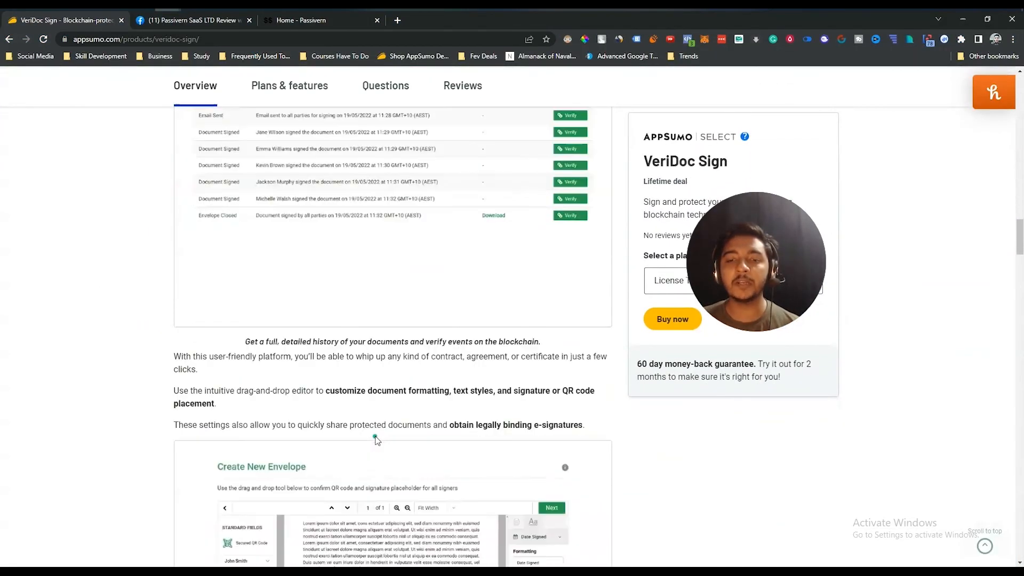
{"action": "scroll", "coordinate": [375, 436], "scroll_direction": "down", "scroll_amount": 15}
{"action": "scroll", "coordinate": [376, 437], "scroll_direction": "up", "scroll_amount": 2}
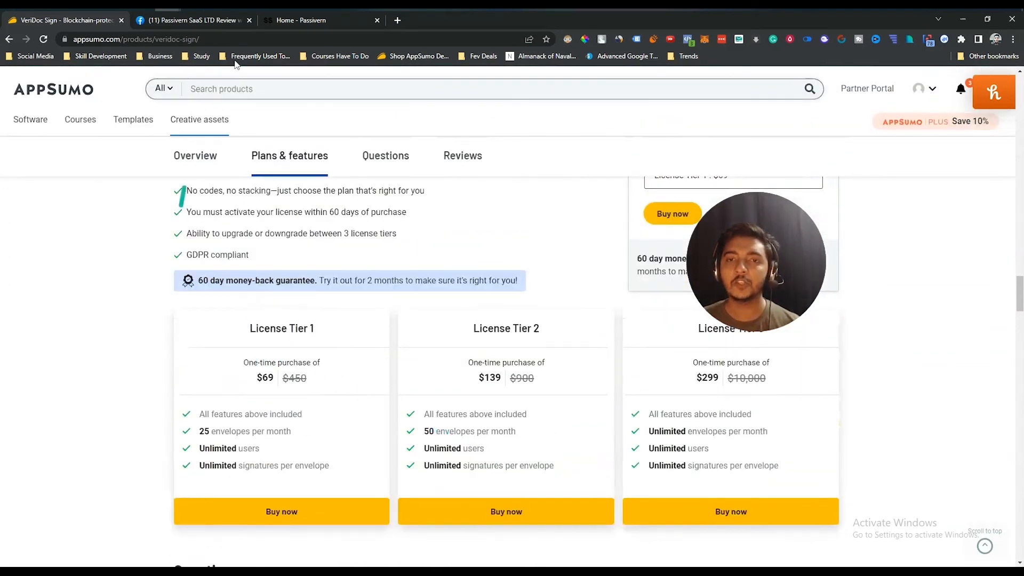
{"action": "key", "text": "alt+Tab"}
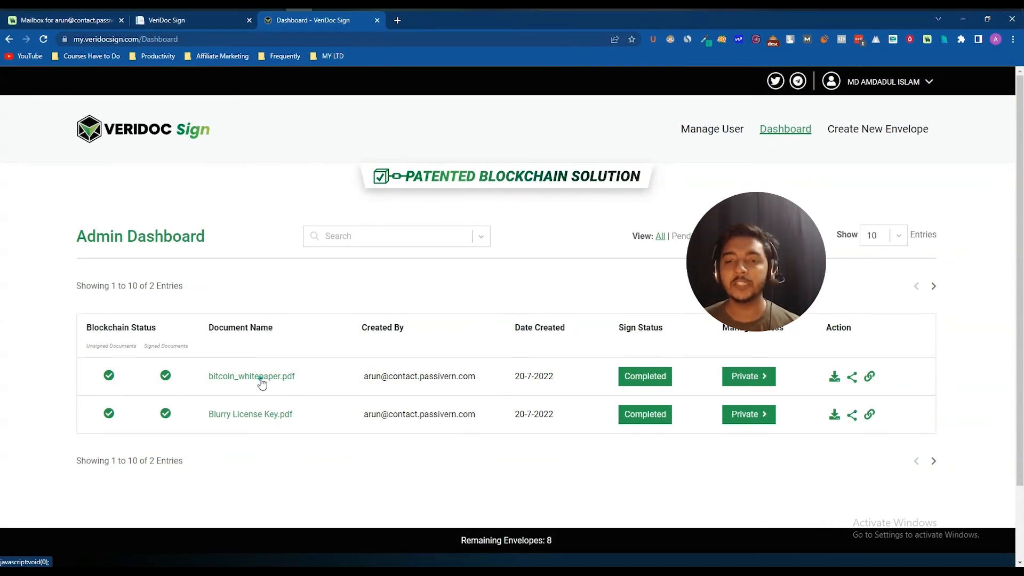
{"action": "left_click_drag", "start_coordinate": [703, 282], "coordinate": [928, 325]}
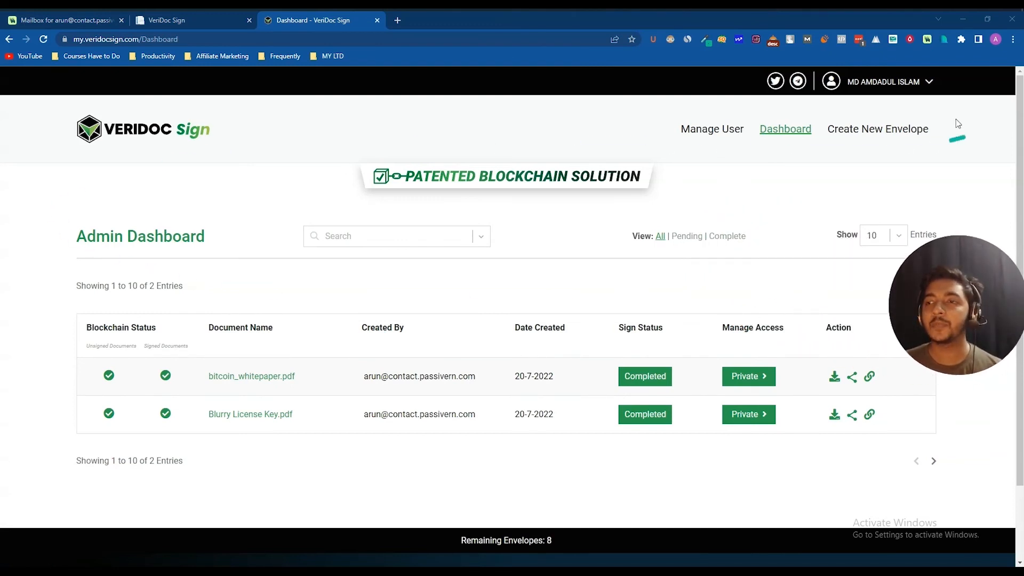
Open the My Account page and review the membership, account role, personal, organisation and password sections
{"action": "left_click", "coordinate": [899, 85]}
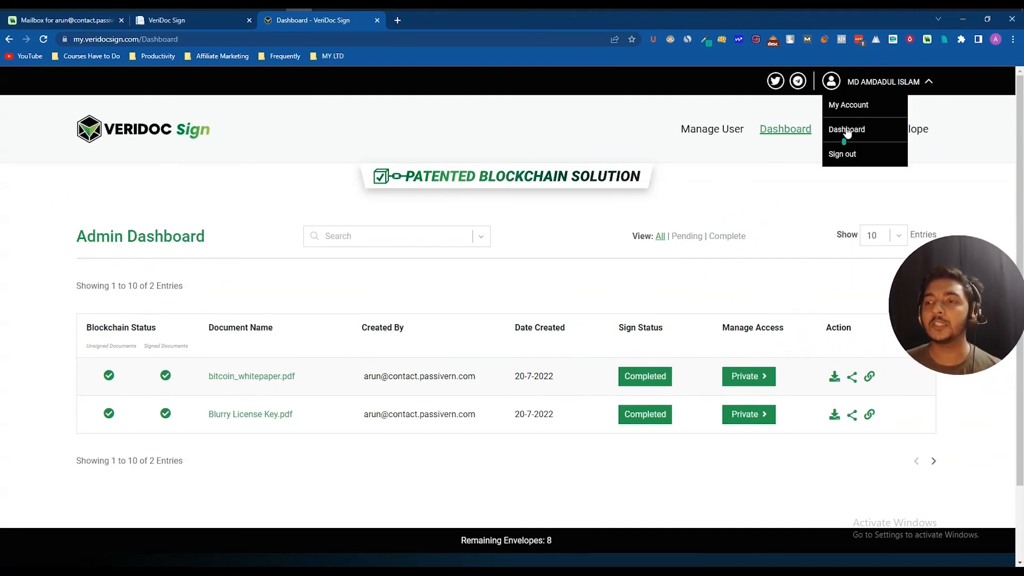
{"action": "left_click", "coordinate": [854, 106]}
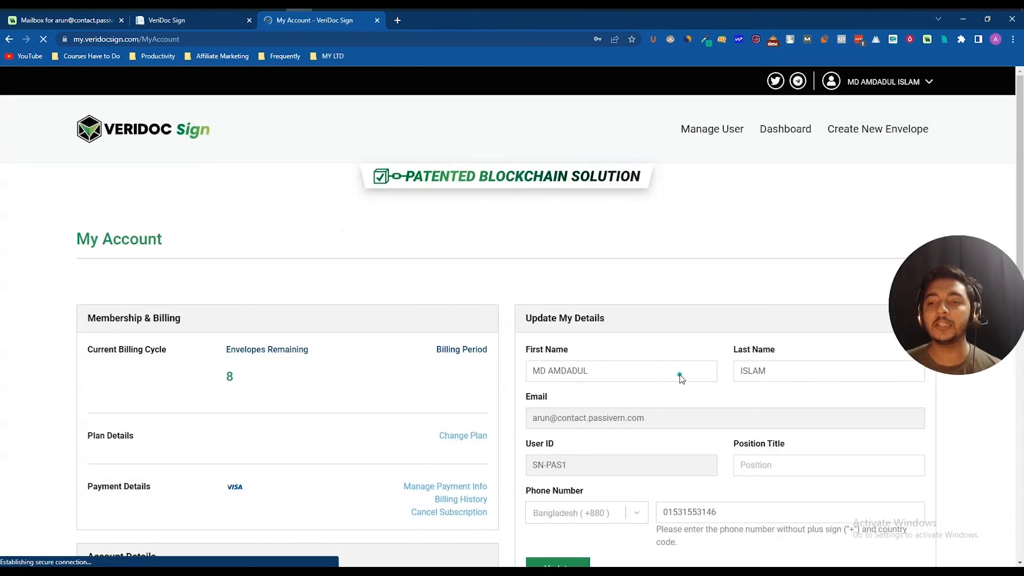
{"action": "scroll", "coordinate": [582, 411], "scroll_direction": "down", "scroll_amount": 3}
{"action": "scroll", "coordinate": [666, 359], "scroll_direction": "down", "scroll_amount": 3}
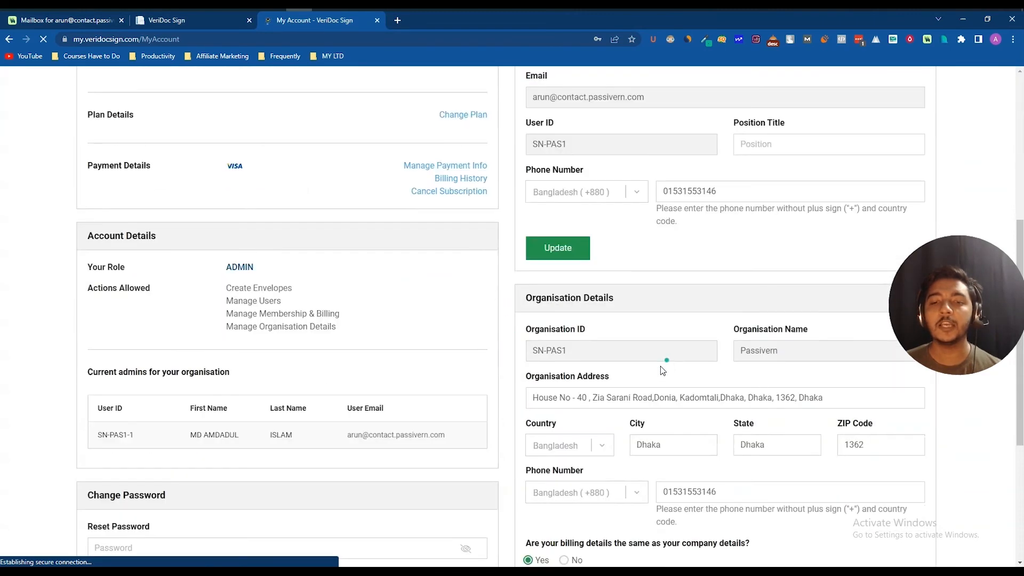
{"action": "scroll", "coordinate": [648, 410], "scroll_direction": "down", "scroll_amount": 1}
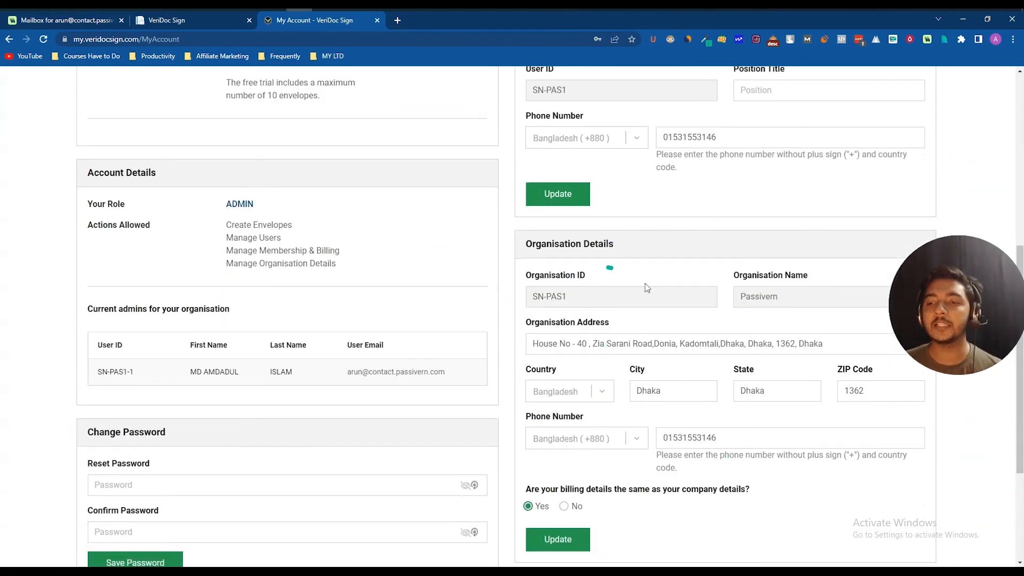
{"action": "scroll", "coordinate": [661, 299], "scroll_direction": "down", "scroll_amount": 2}
{"action": "scroll", "coordinate": [676, 309], "scroll_direction": "down", "scroll_amount": 1}
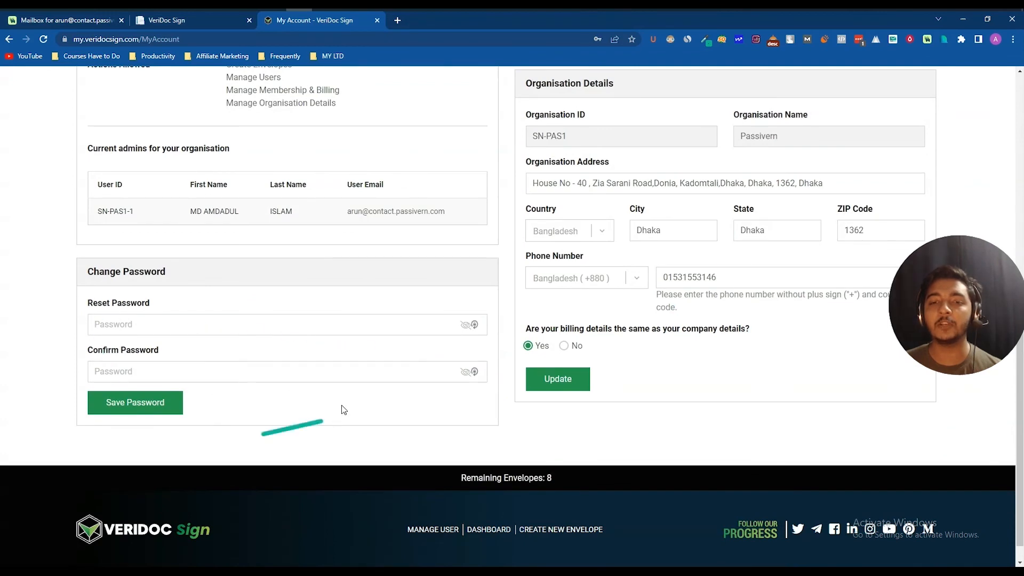
{"action": "scroll", "coordinate": [343, 414], "scroll_direction": "up", "scroll_amount": 10}
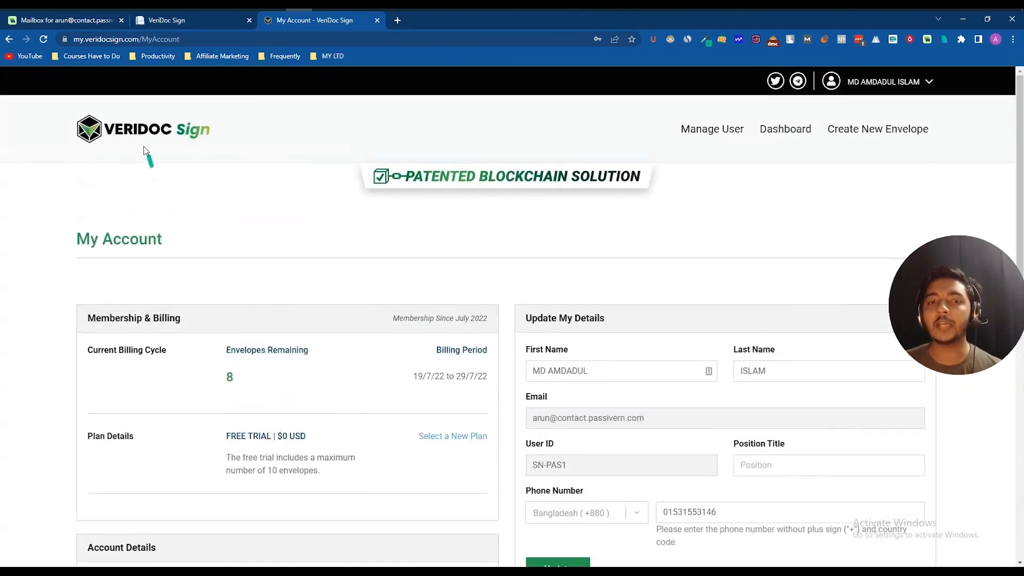
{"action": "left_click", "coordinate": [142, 142]}
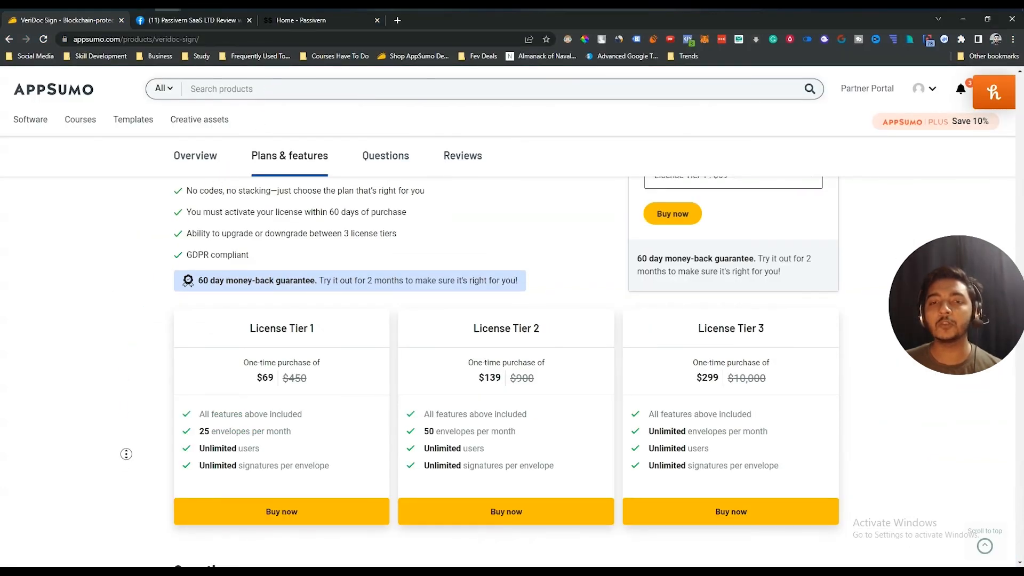
On the AppSumo page for VeriDoc Sign, read the product introduction and the TL;DR summary
{"action": "scroll", "coordinate": [126, 454], "scroll_direction": "up", "scroll_amount": 10}
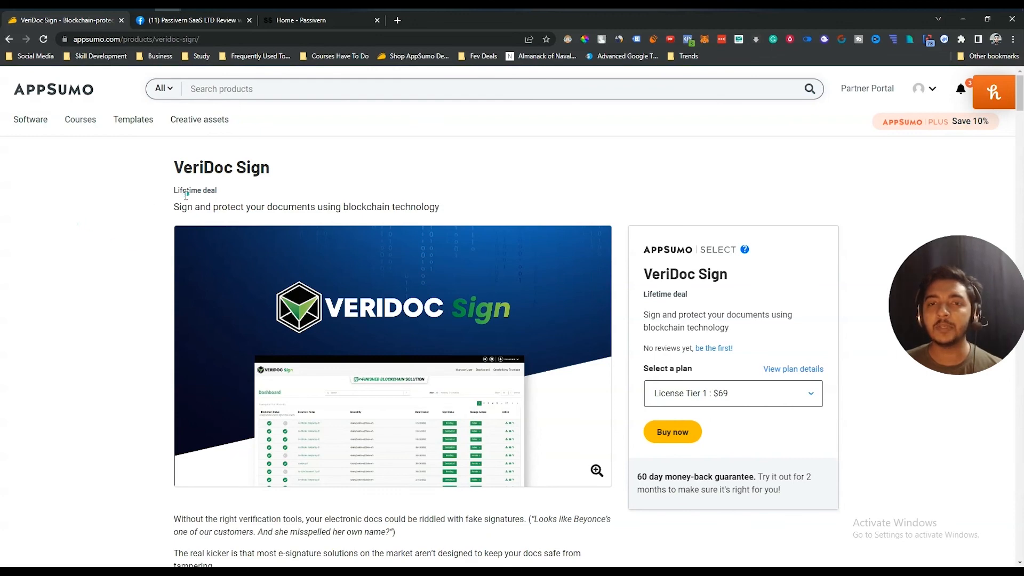
{"action": "scroll", "coordinate": [146, 313], "scroll_direction": "down", "scroll_amount": 4}
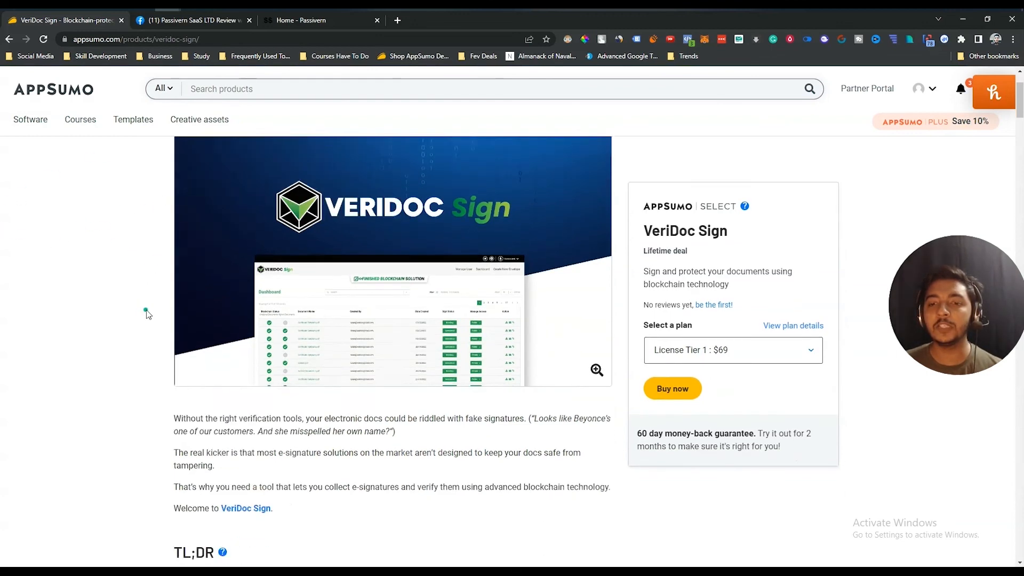
{"action": "scroll", "coordinate": [146, 313], "scroll_direction": "down", "scroll_amount": 2}
{"action": "scroll", "coordinate": [146, 313], "scroll_direction": "up", "scroll_amount": 3}
{"action": "scroll", "coordinate": [146, 313], "scroll_direction": "down", "scroll_amount": 3}
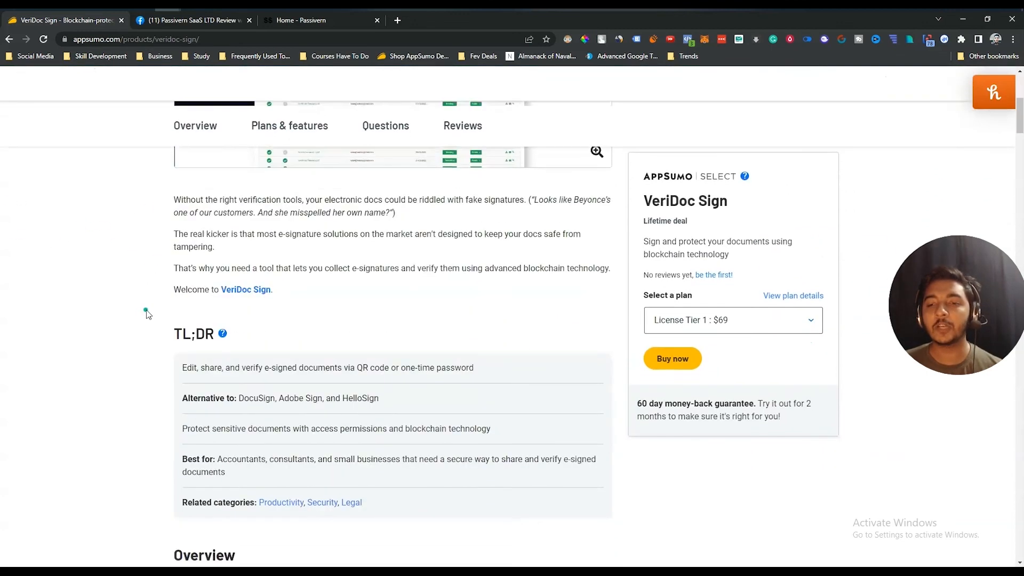
Read through the VeriDoc Sign overview, compare the three license tiers, highlight the License Tier 3 pricing and return to the deal's introduction
{"action": "scroll", "coordinate": [146, 313], "scroll_direction": "down", "scroll_amount": 18}
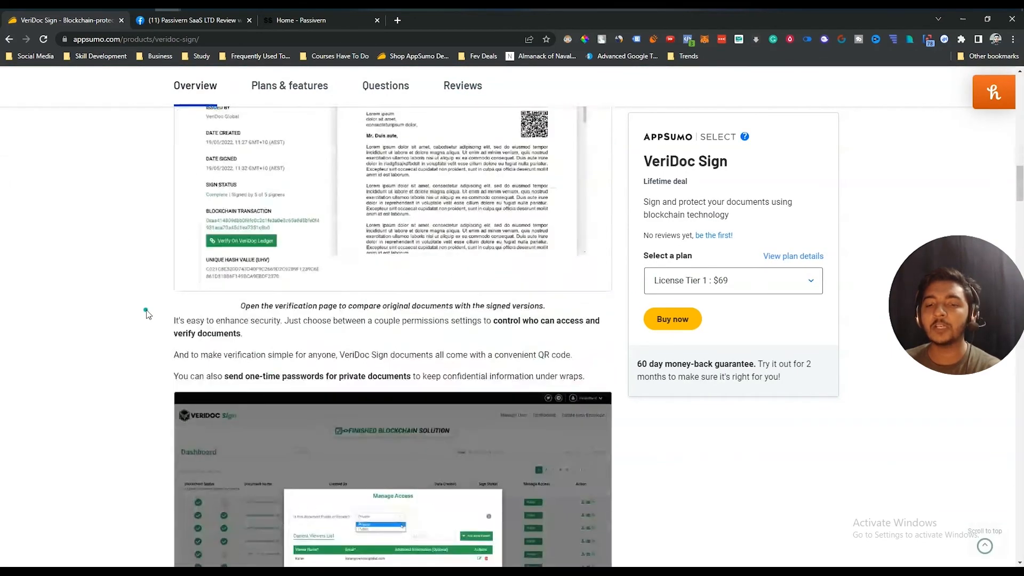
{"action": "scroll", "coordinate": [146, 313], "scroll_direction": "down", "scroll_amount": 11}
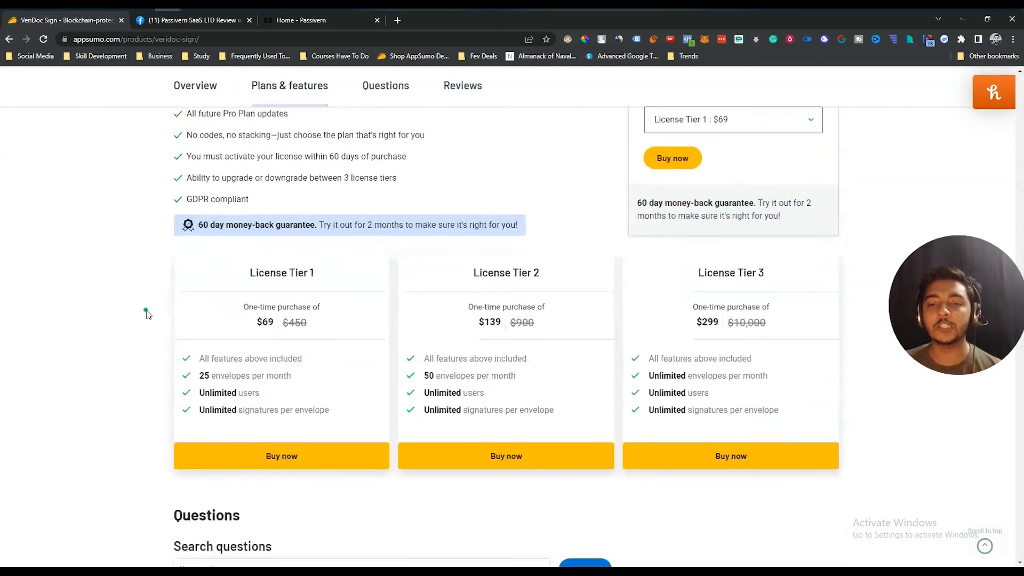
{"action": "left_click_drag", "start_coordinate": [703, 324], "coordinate": [771, 325]}
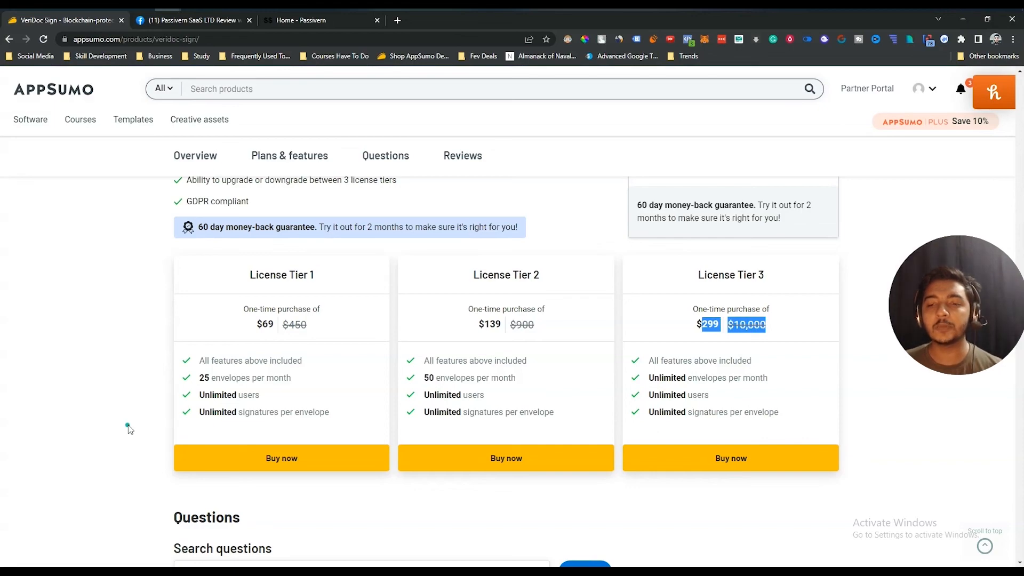
{"action": "scroll", "coordinate": [128, 429], "scroll_direction": "down", "scroll_amount": 3}
{"action": "left_click", "coordinate": [129, 447]}
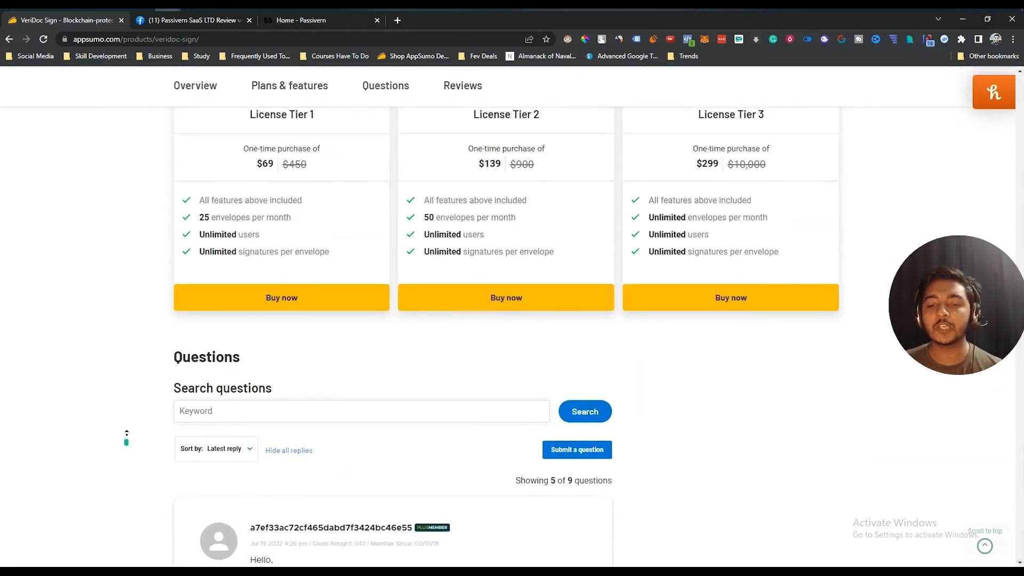
{"action": "scroll", "coordinate": [127, 437], "scroll_direction": "up", "scroll_amount": 15}
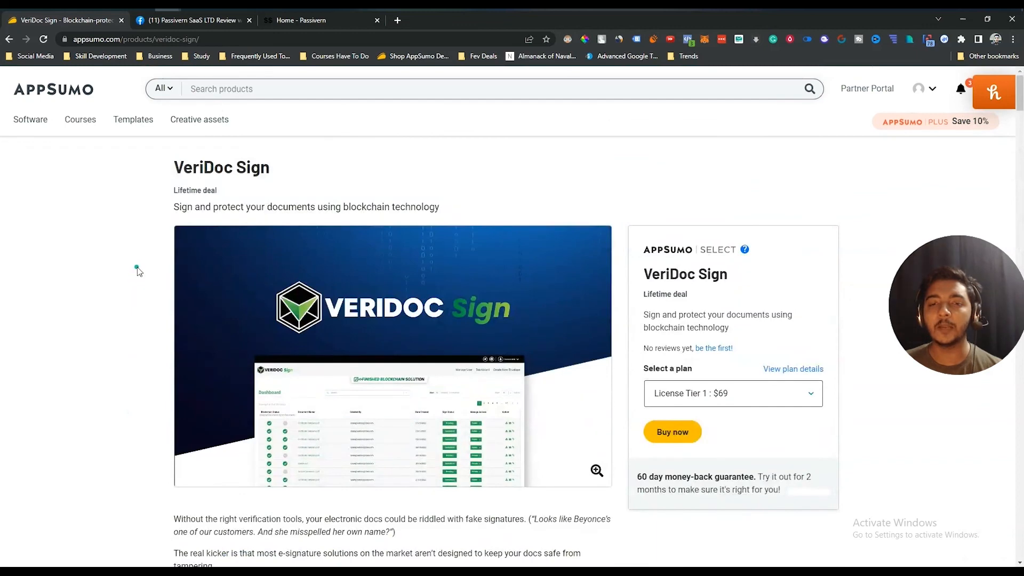
Show the Passivern website and the Passivern SaaS LTD Review with Giveaway Facebook group, and return to the VeriDoc Sign deal
{"action": "left_click", "coordinate": [294, 24]}
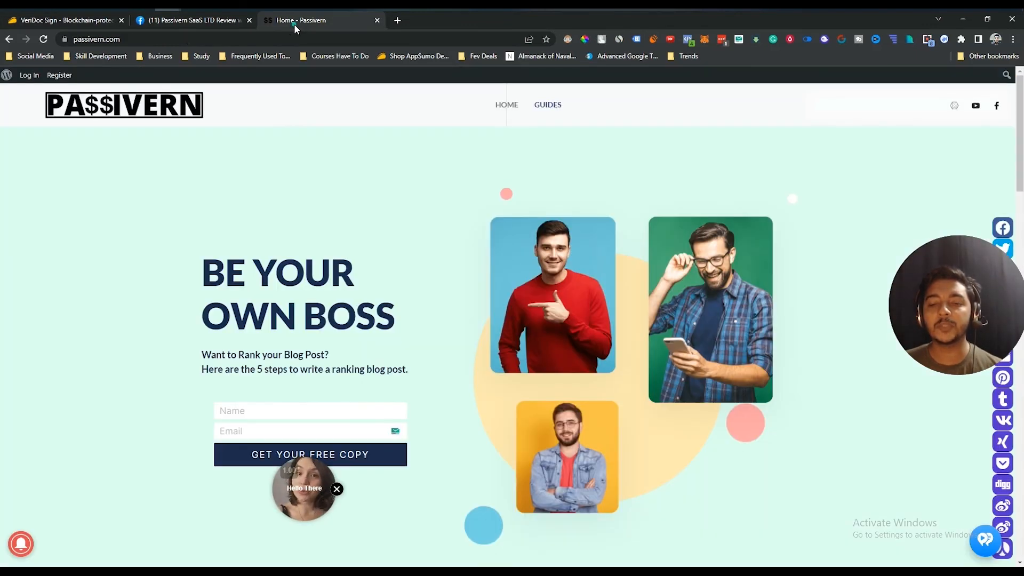
{"action": "left_click", "coordinate": [204, 24]}
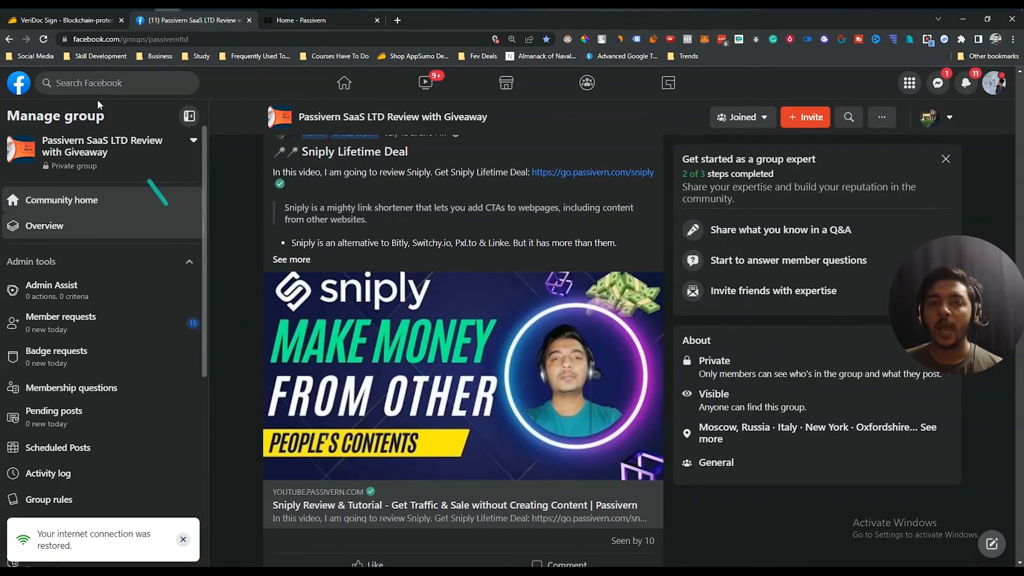
{"action": "left_click", "coordinate": [66, 21]}
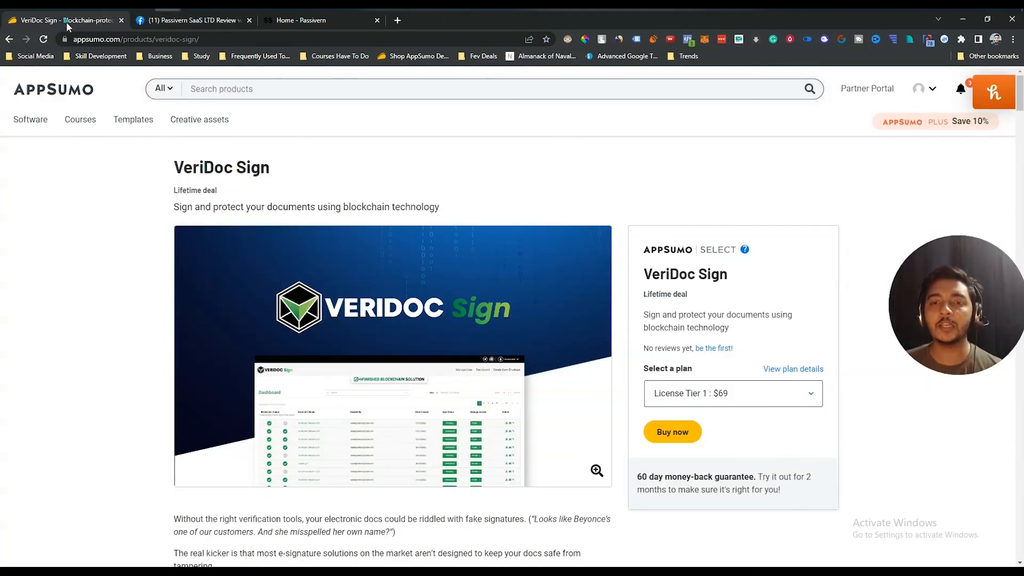